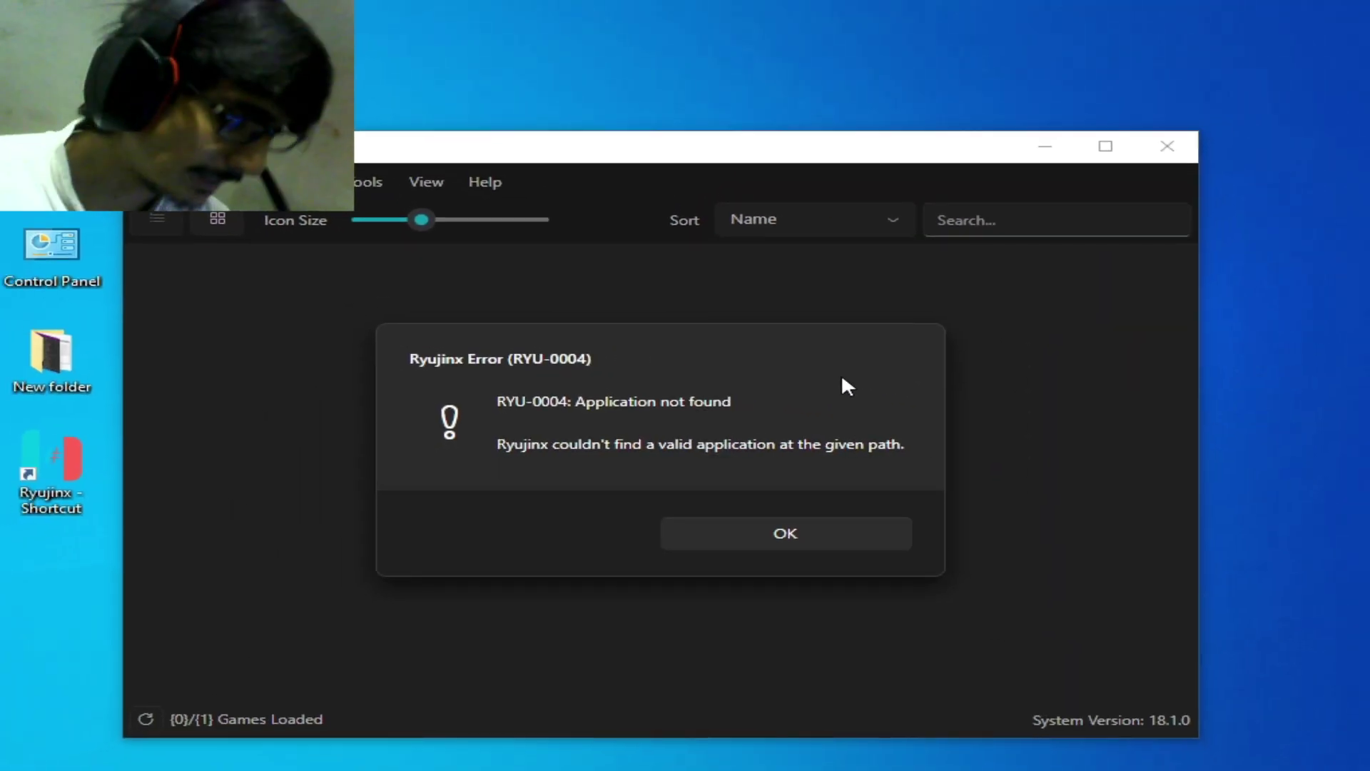
Dismiss the Ryujinx error, close the emulator, and reposition the Doraemon Dorayaki Shop Story shortcut on the desktop.
left_click(841, 529)
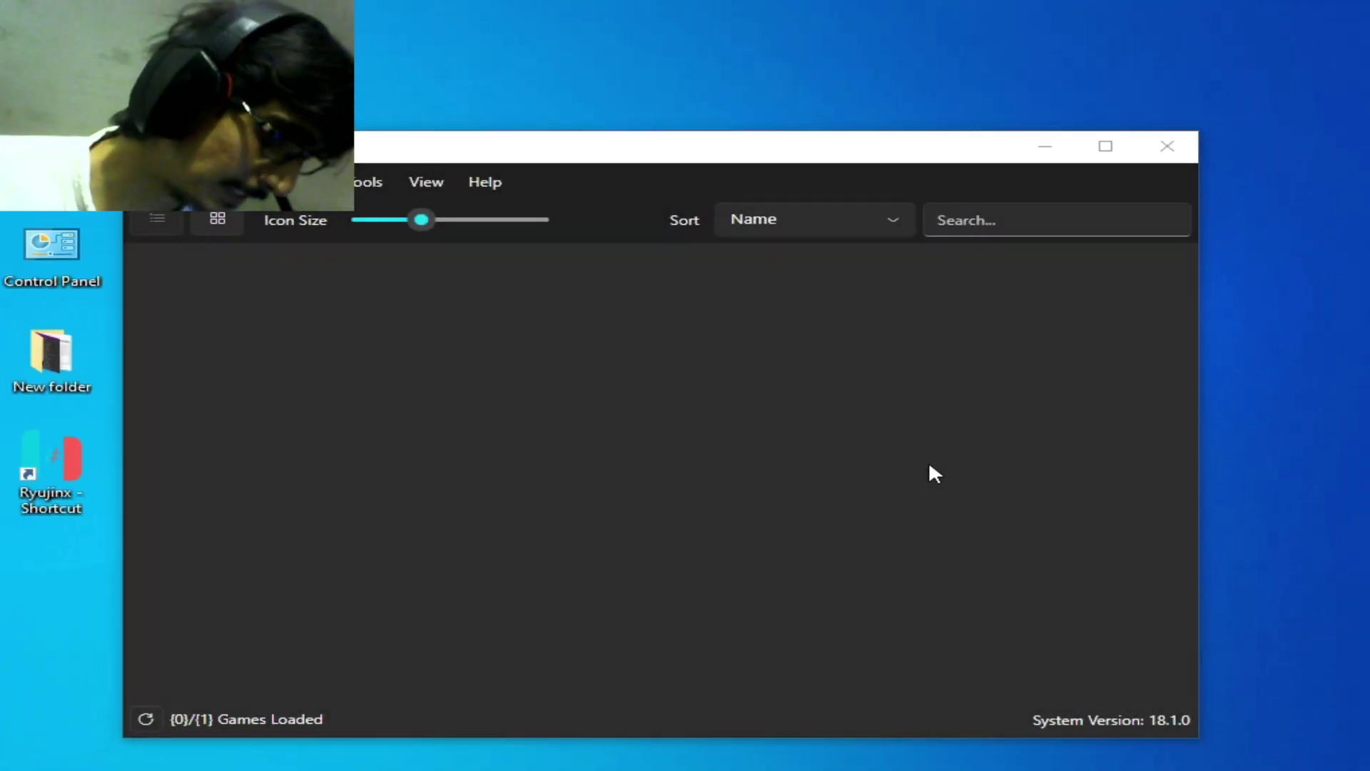
left_click(1167, 147)
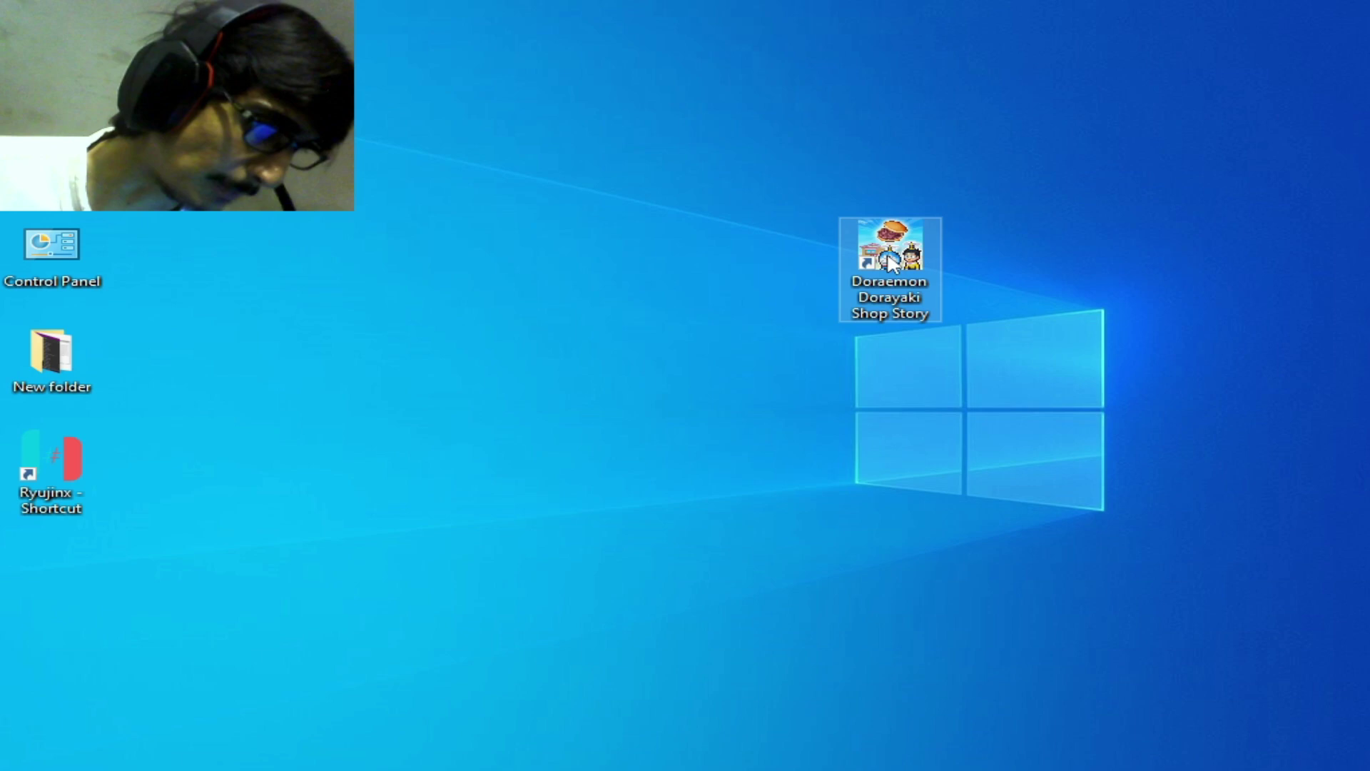
right_click(890, 262)
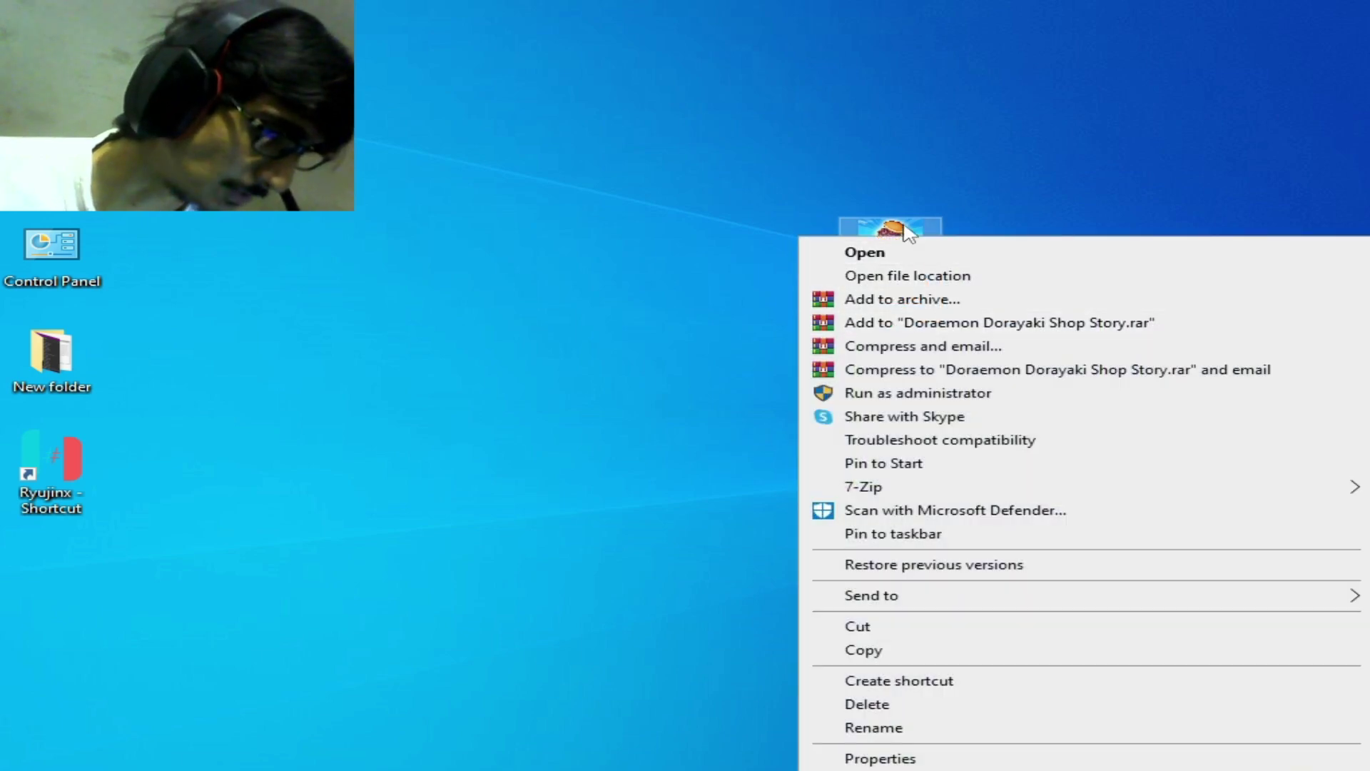
left_click(903, 253)
left_click_drag(902, 253, 693, 148)
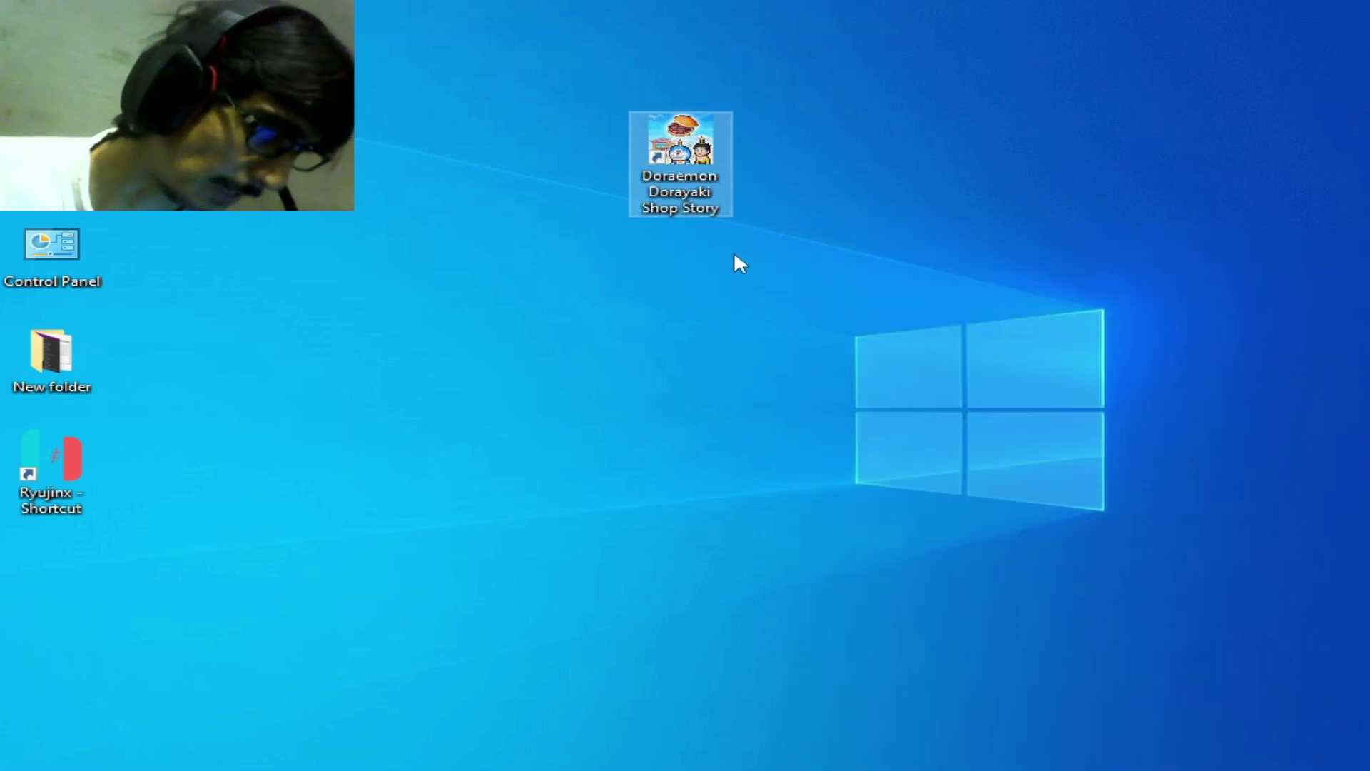
Try to launch Doraemon Dorayaki Shop Story from its desktop shortcut, minimizing the console window and dismissing the error.
right_click(700, 164)
left_click(786, 186)
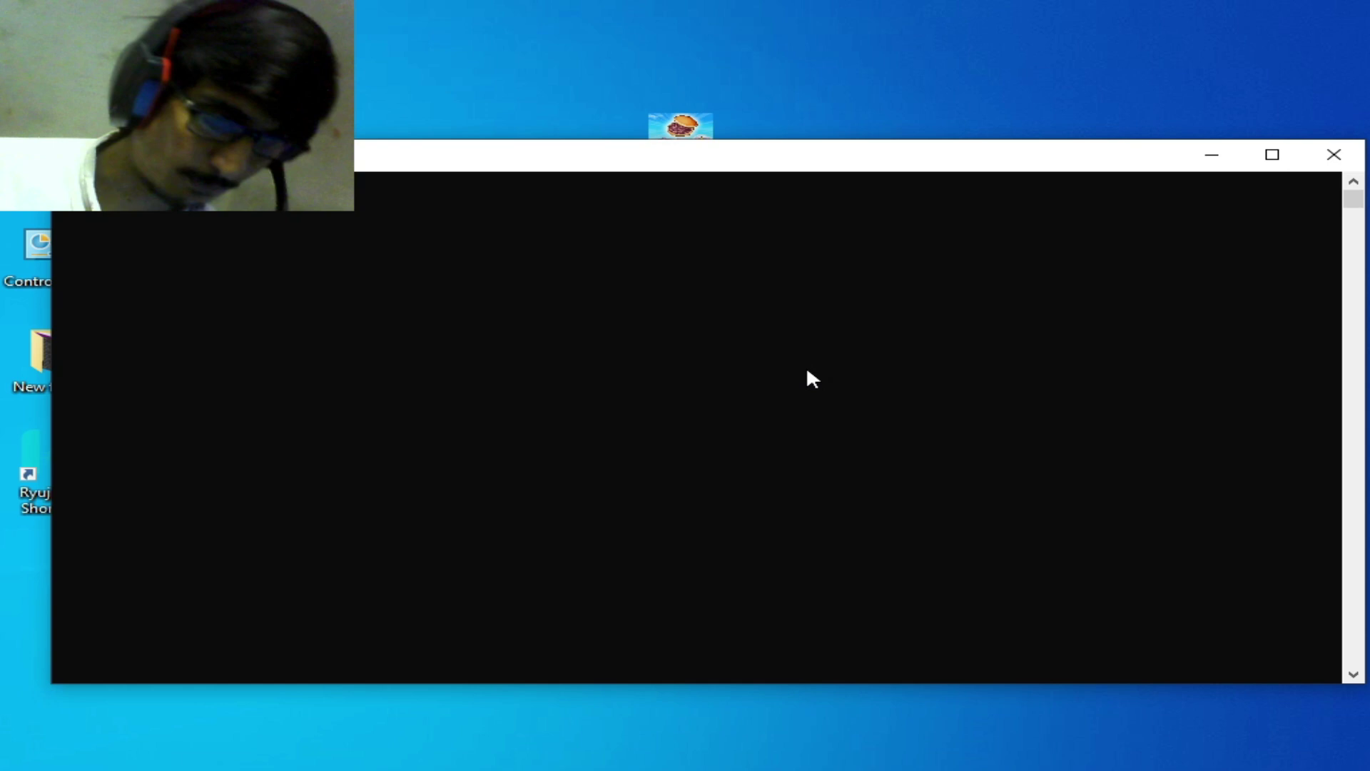
left_click(1209, 155)
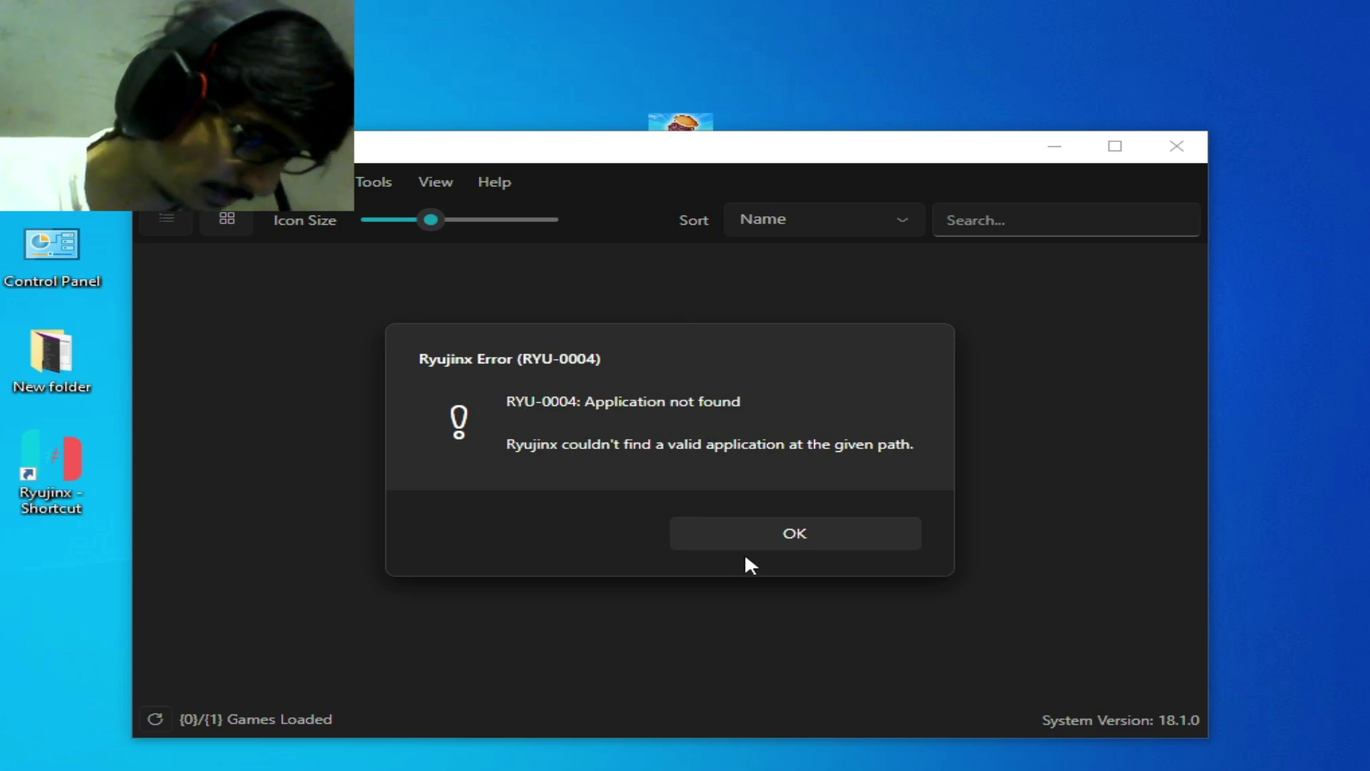
left_click(771, 538)
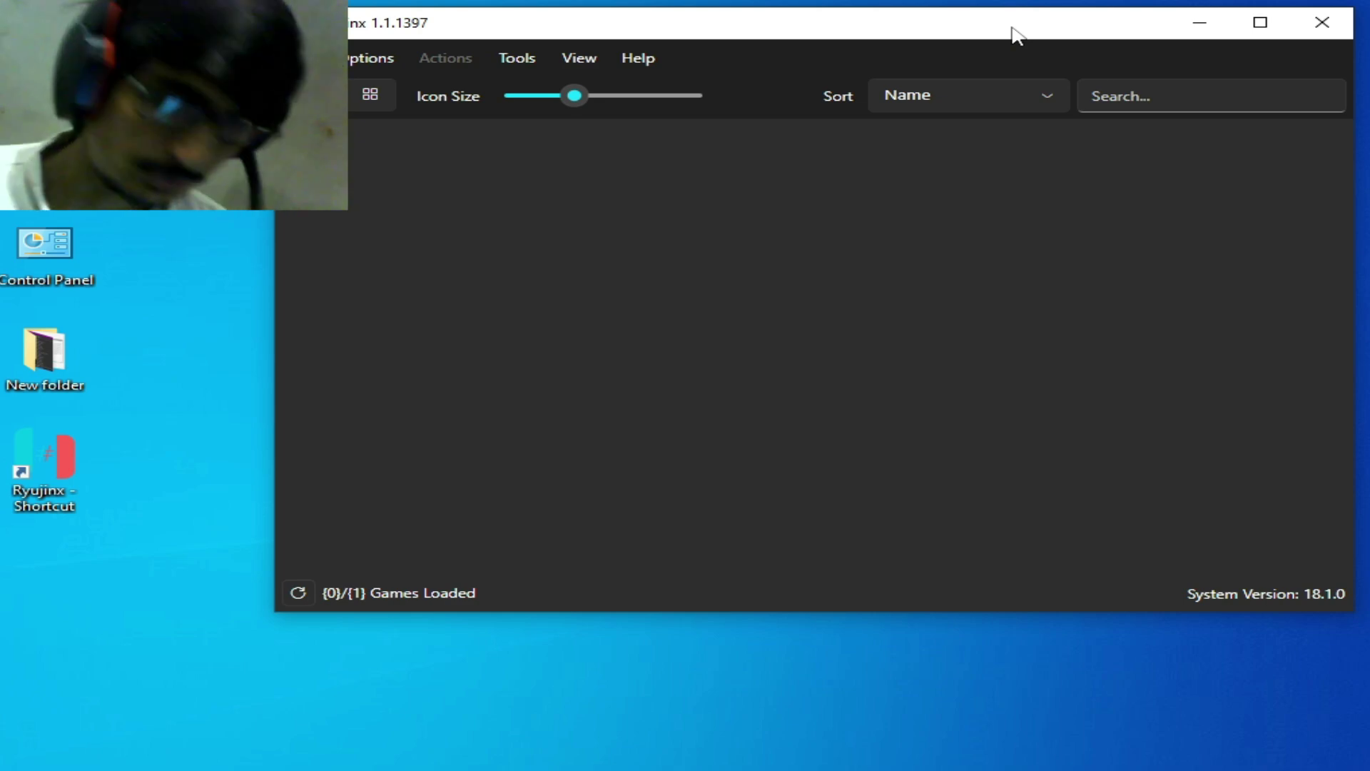
Open the Ryujinx data folder from the emulator and go into its system subfolder.
left_click_drag(1013, 32, 982, 183)
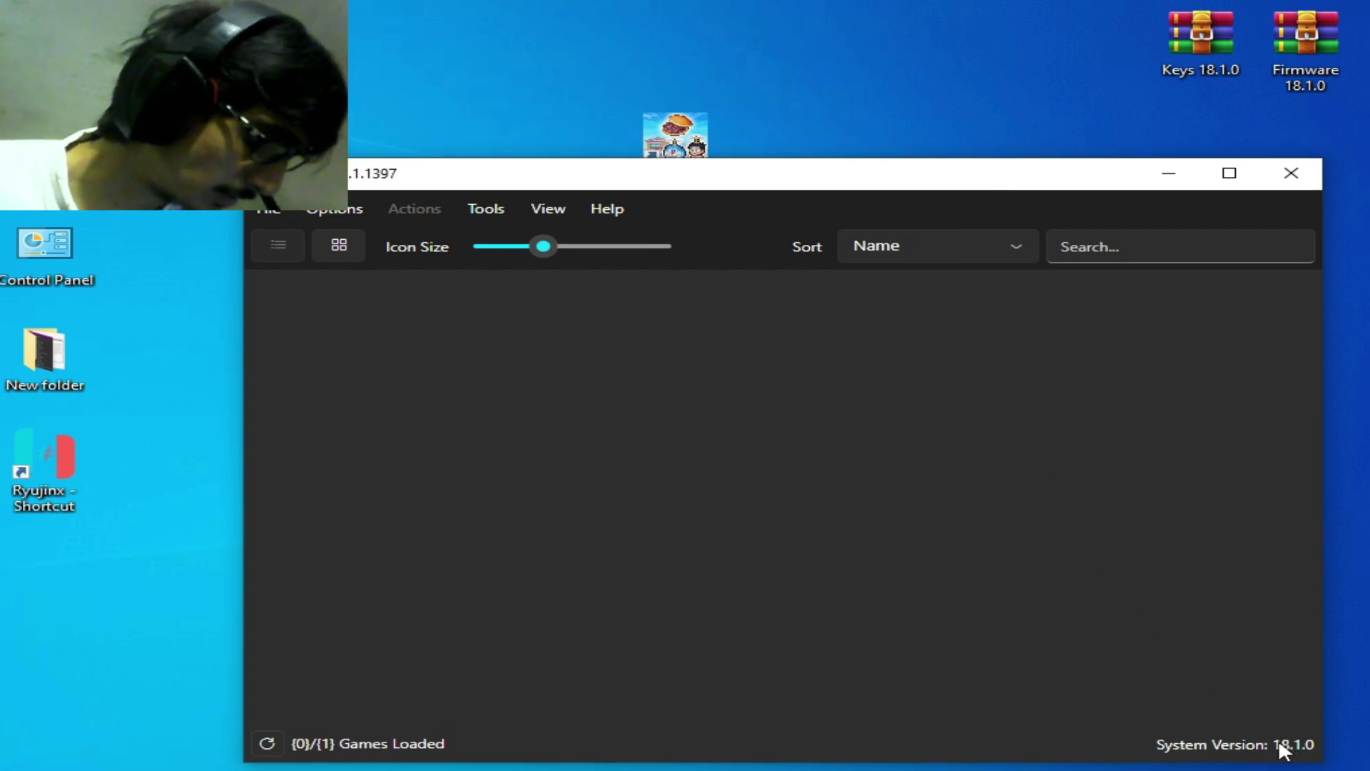
left_click_drag(905, 187, 922, 157)
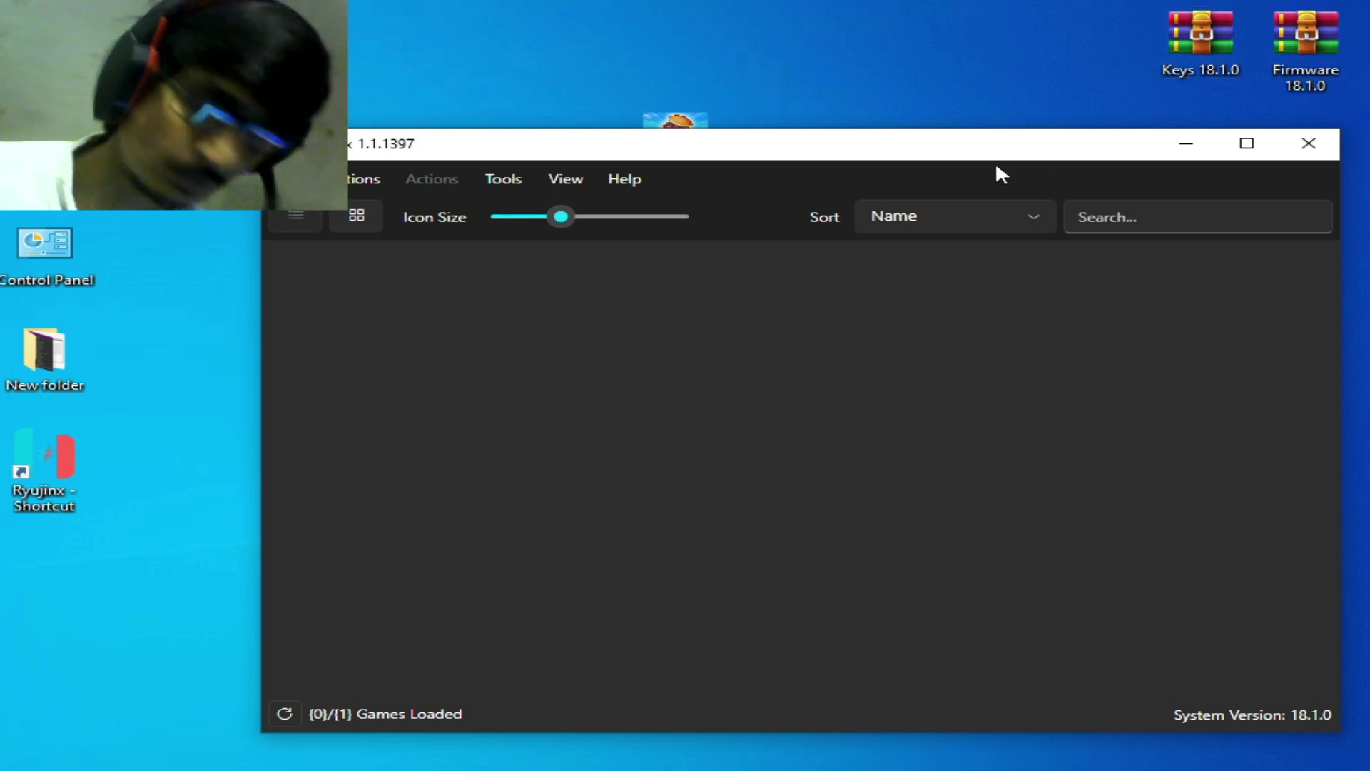
left_click(285, 178)
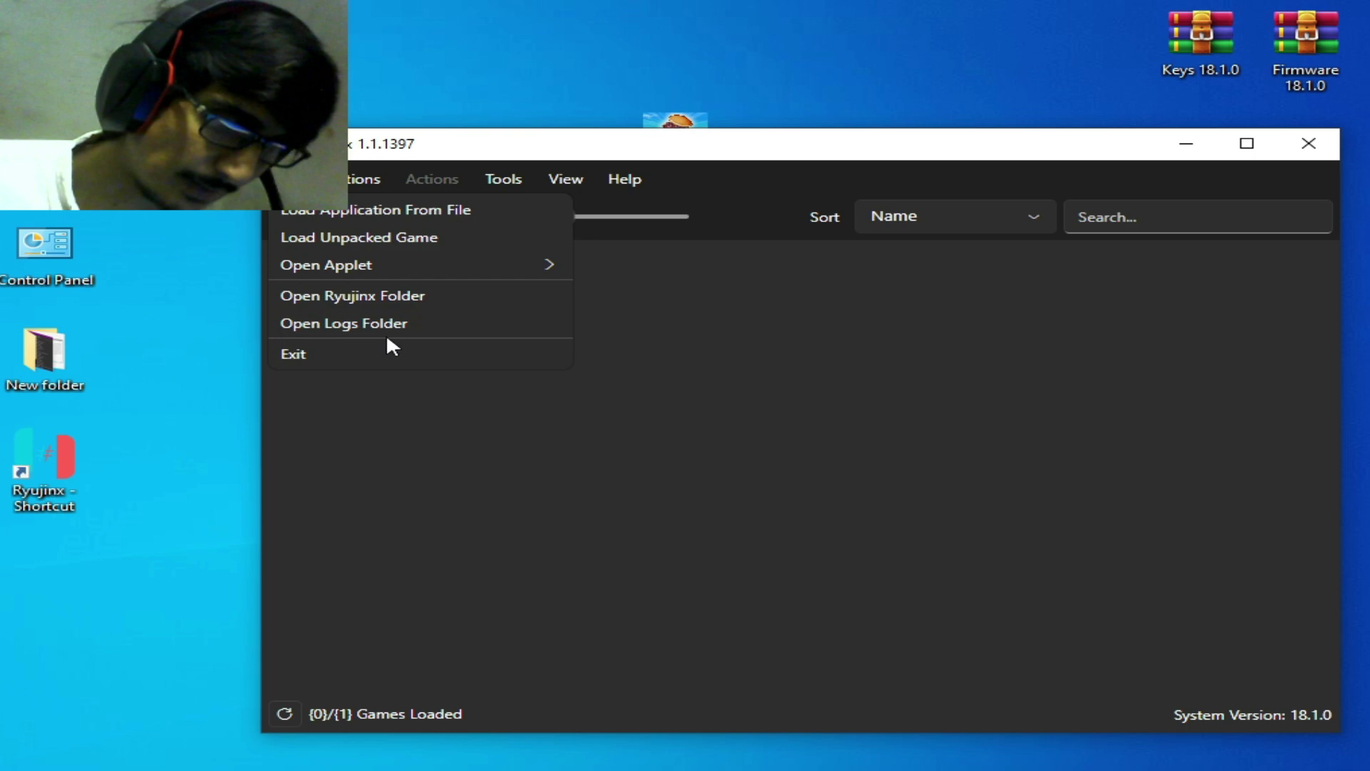
left_click(368, 294)
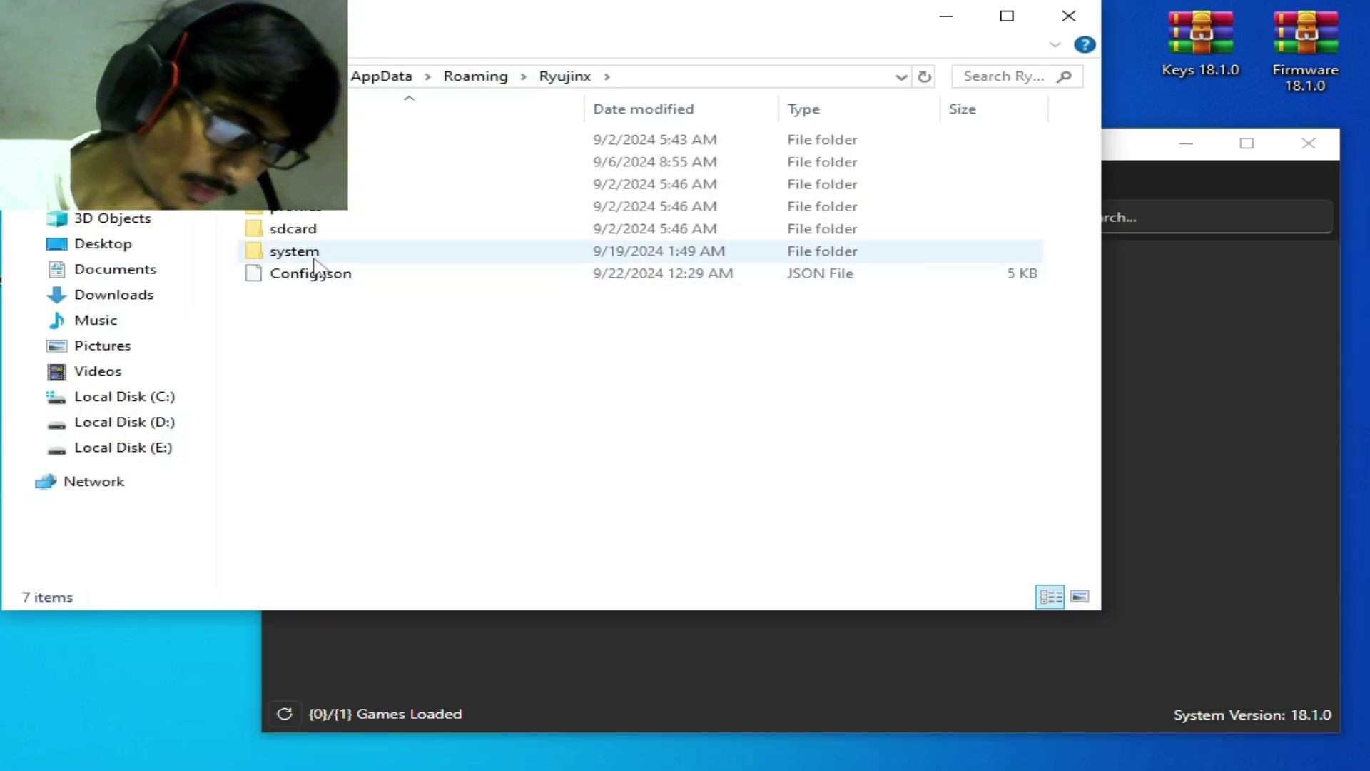
left_click_drag(422, 27, 776, 105)
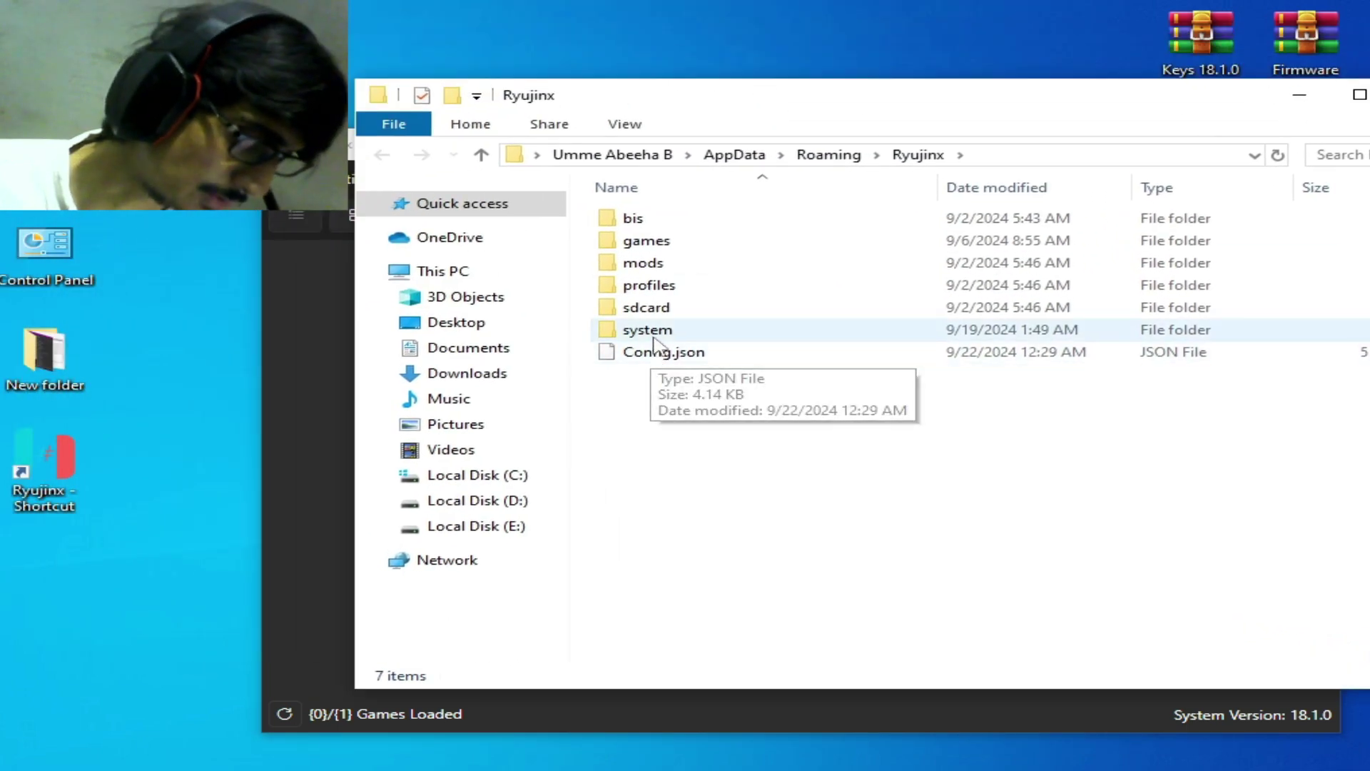
double_click(655, 328)
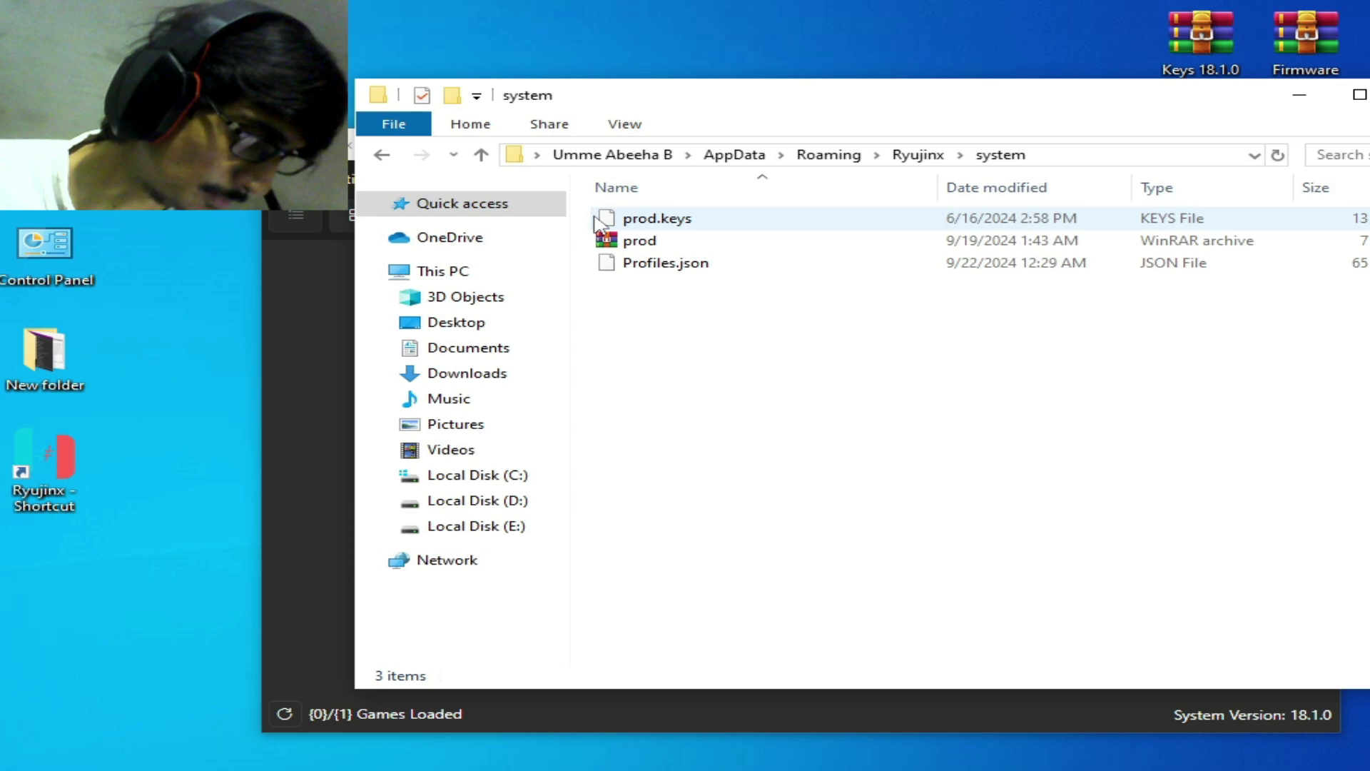
Delete prod.keys and the prod archive from the system folder.
left_click_drag(596, 223, 615, 241)
right_click(615, 241)
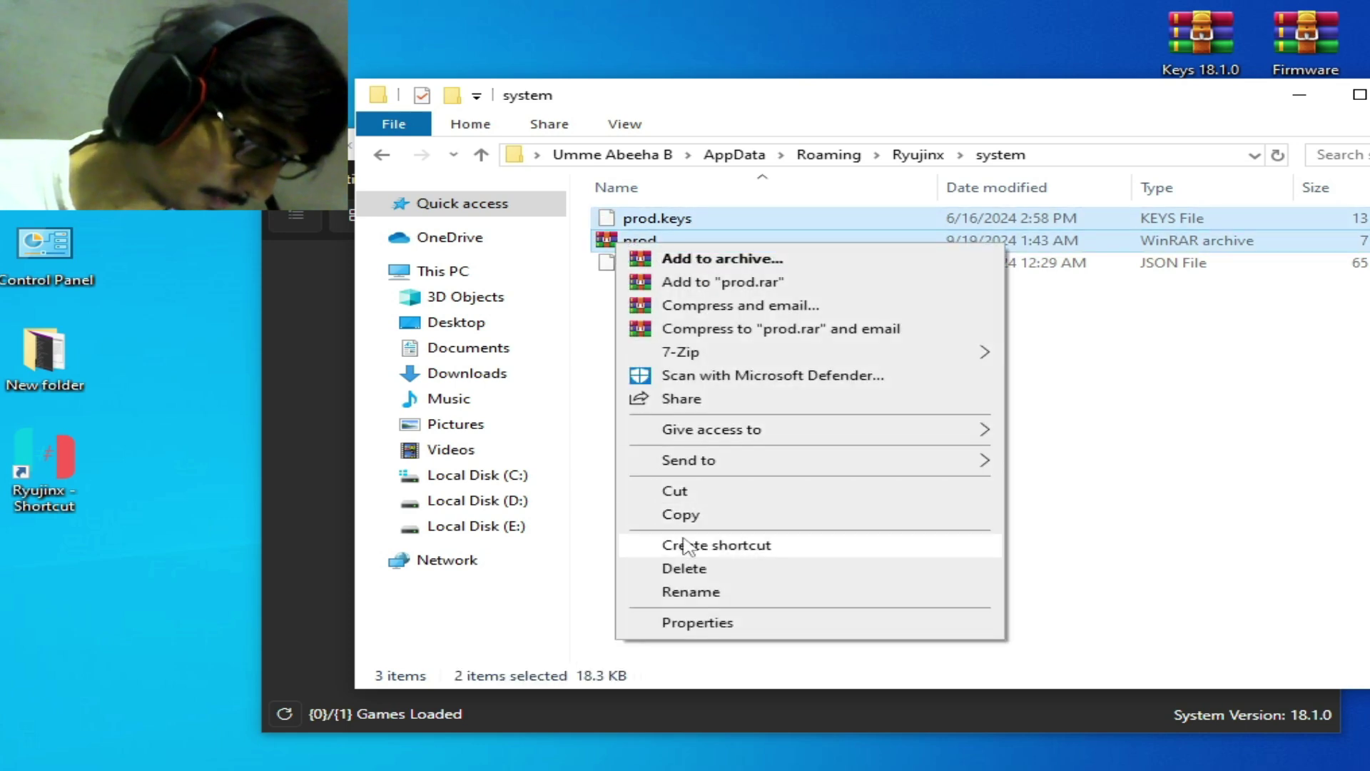
left_click(689, 571)
Extract the desktop's Keys 18.1.0 archive inside the system folder, moving the archive in for this and back to the desktop.
left_click_drag(1201, 39, 689, 330)
right_click(644, 248)
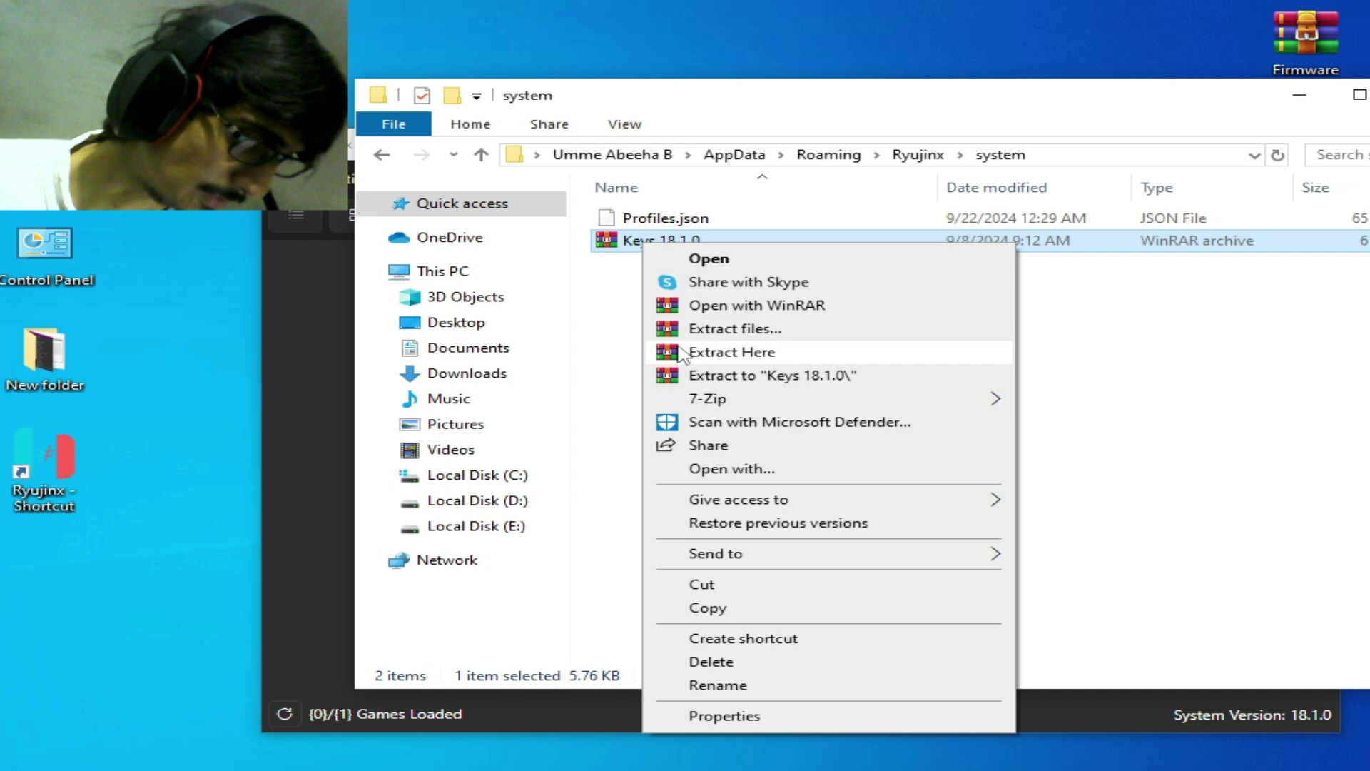
left_click(698, 351)
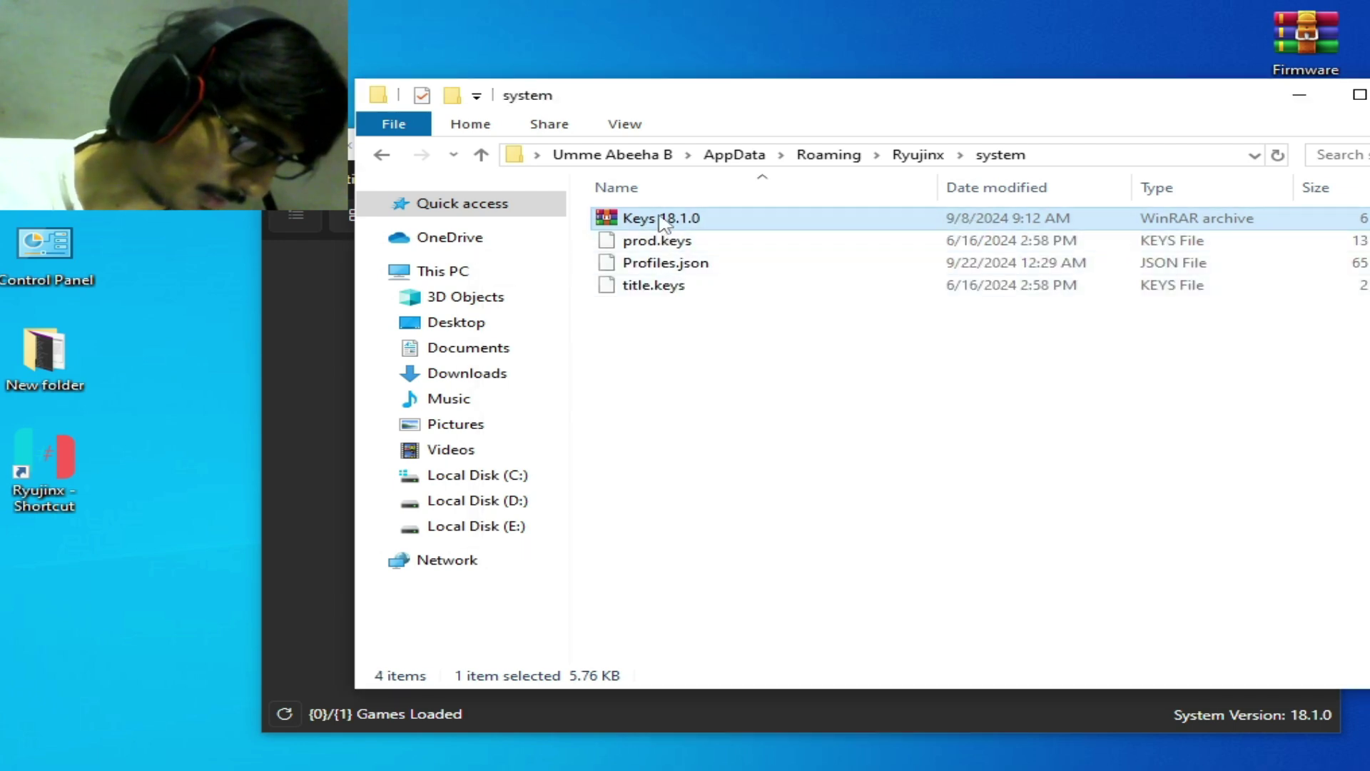
left_click_drag(663, 219, 1174, 84)
Delete title.keys from the system folder.
left_click(639, 265)
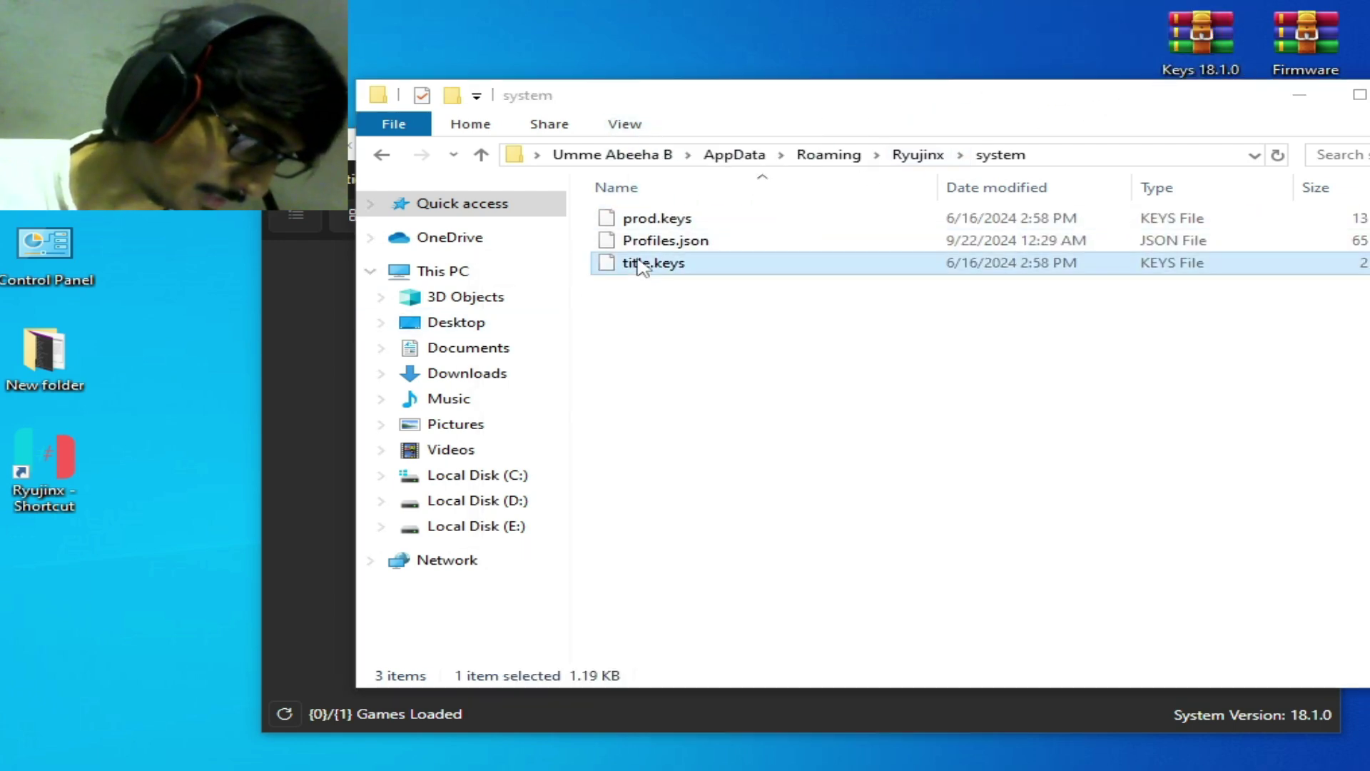
right_click(637, 262)
left_click(705, 654)
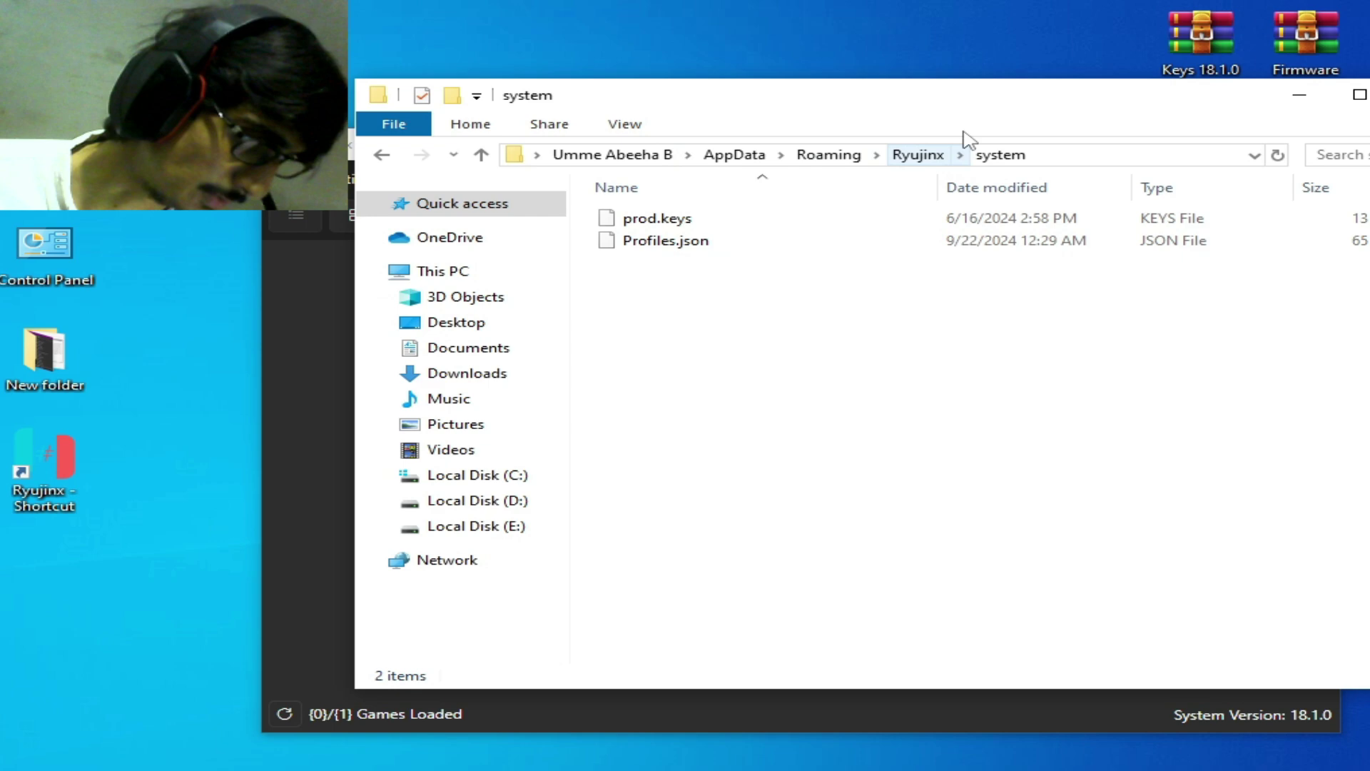
Close the system folder window and the Ryujinx emulator.
left_click_drag(1014, 107, 777, 128)
left_click(1183, 116)
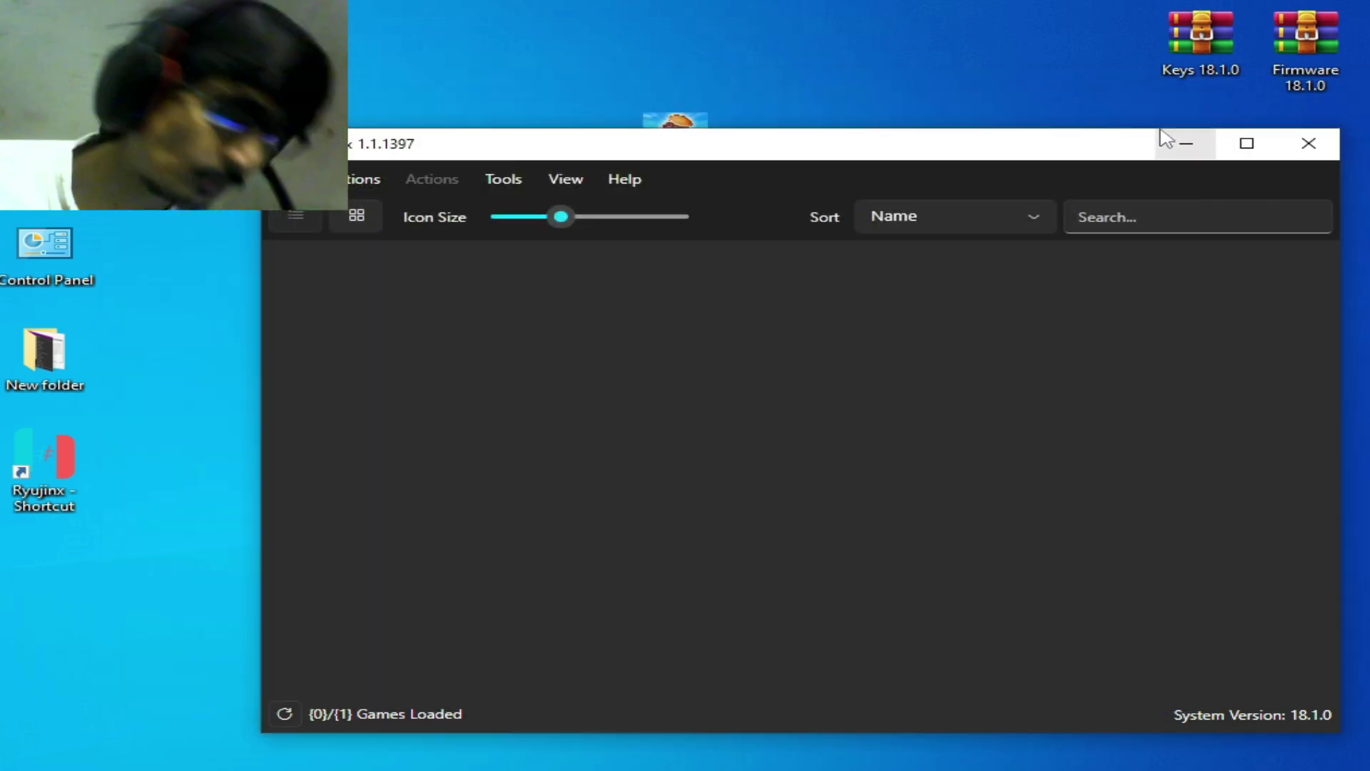
left_click_drag(1032, 152, 1039, 159)
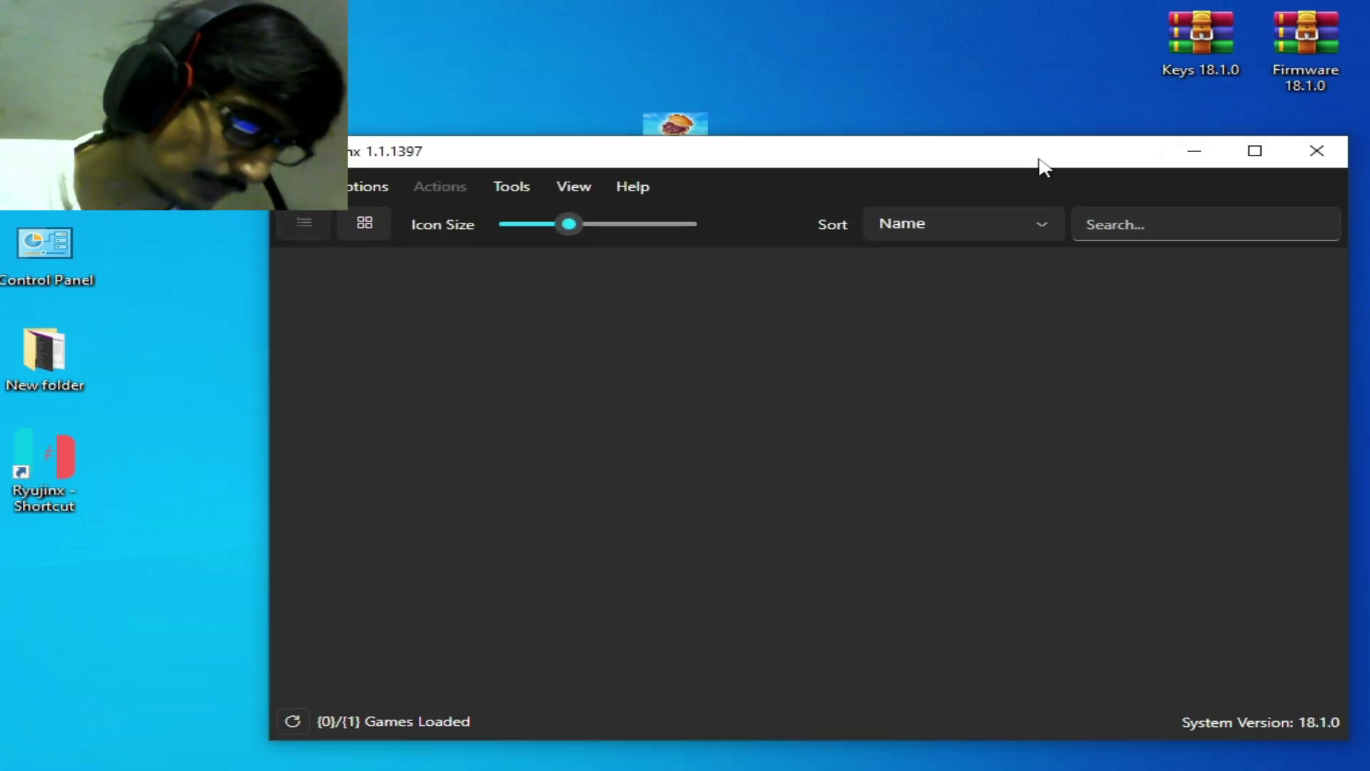
left_click(1303, 157)
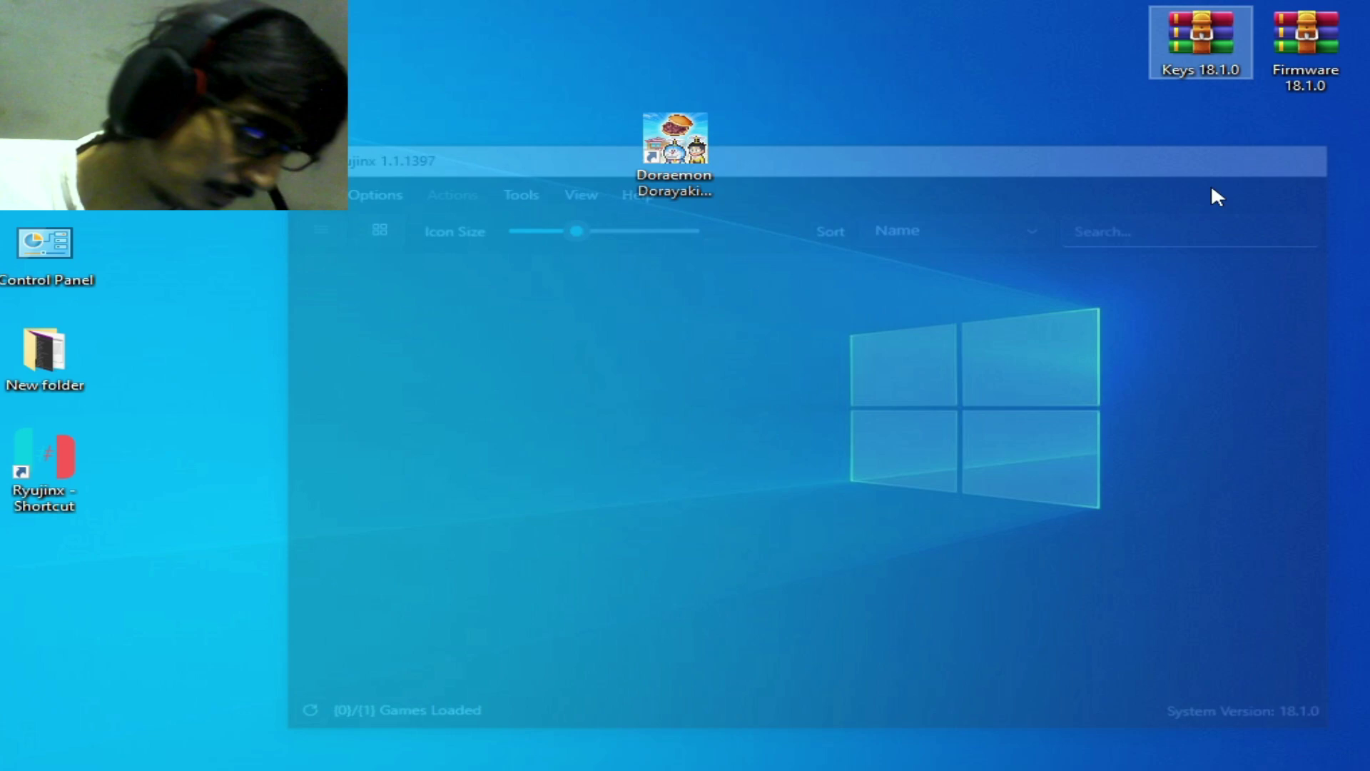
Try launching Doraemon Dorayaki Shop Story again from its desktop shortcut and dismiss the application error.
left_click(676, 164)
right_click(676, 164)
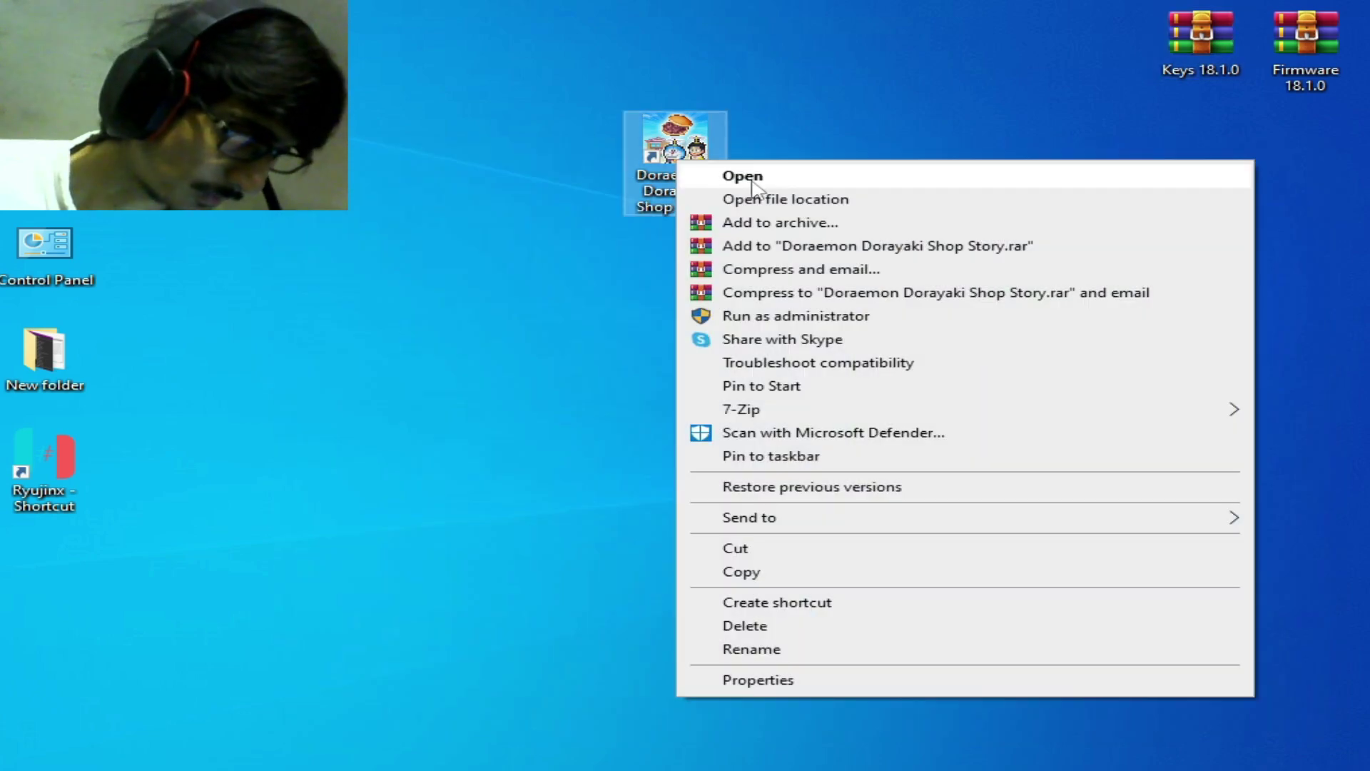
left_click(742, 176)
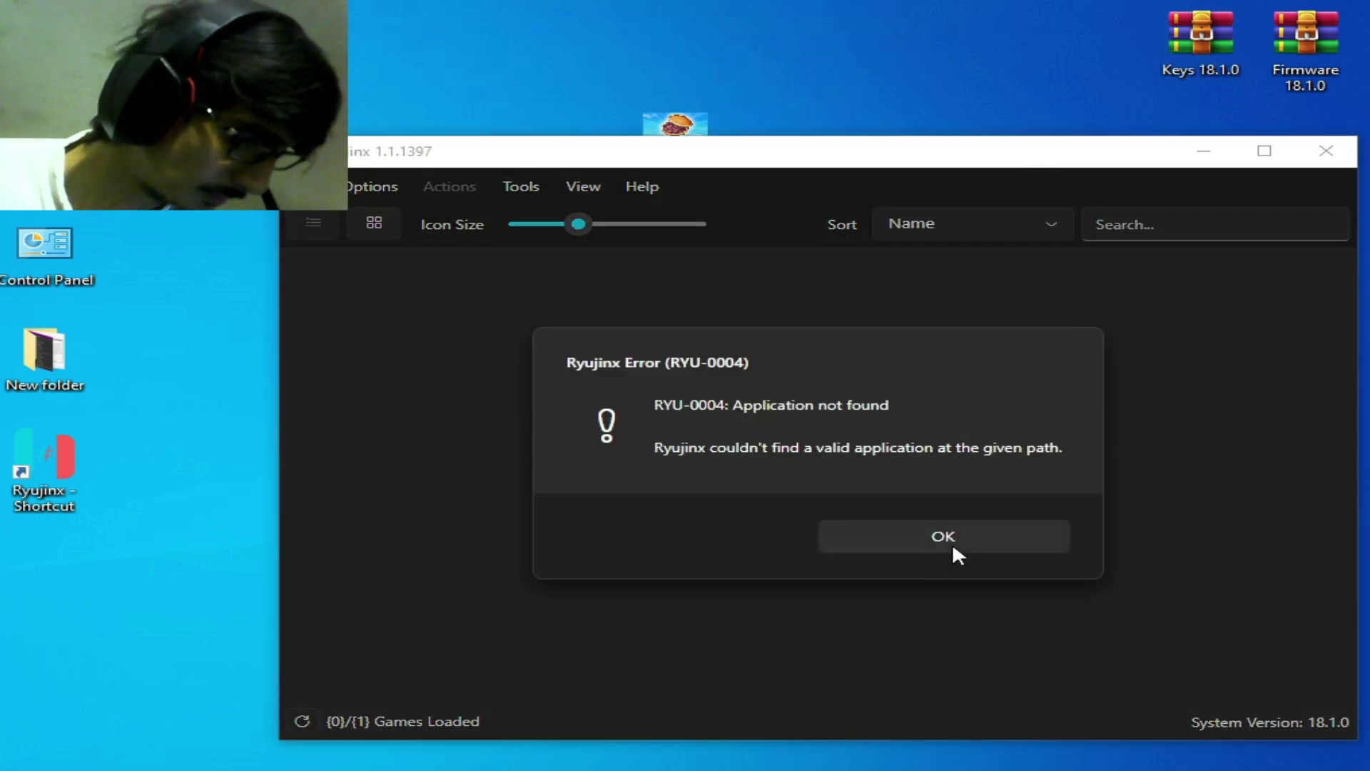
left_click(943, 536)
left_click_drag(792, 157, 676, 152)
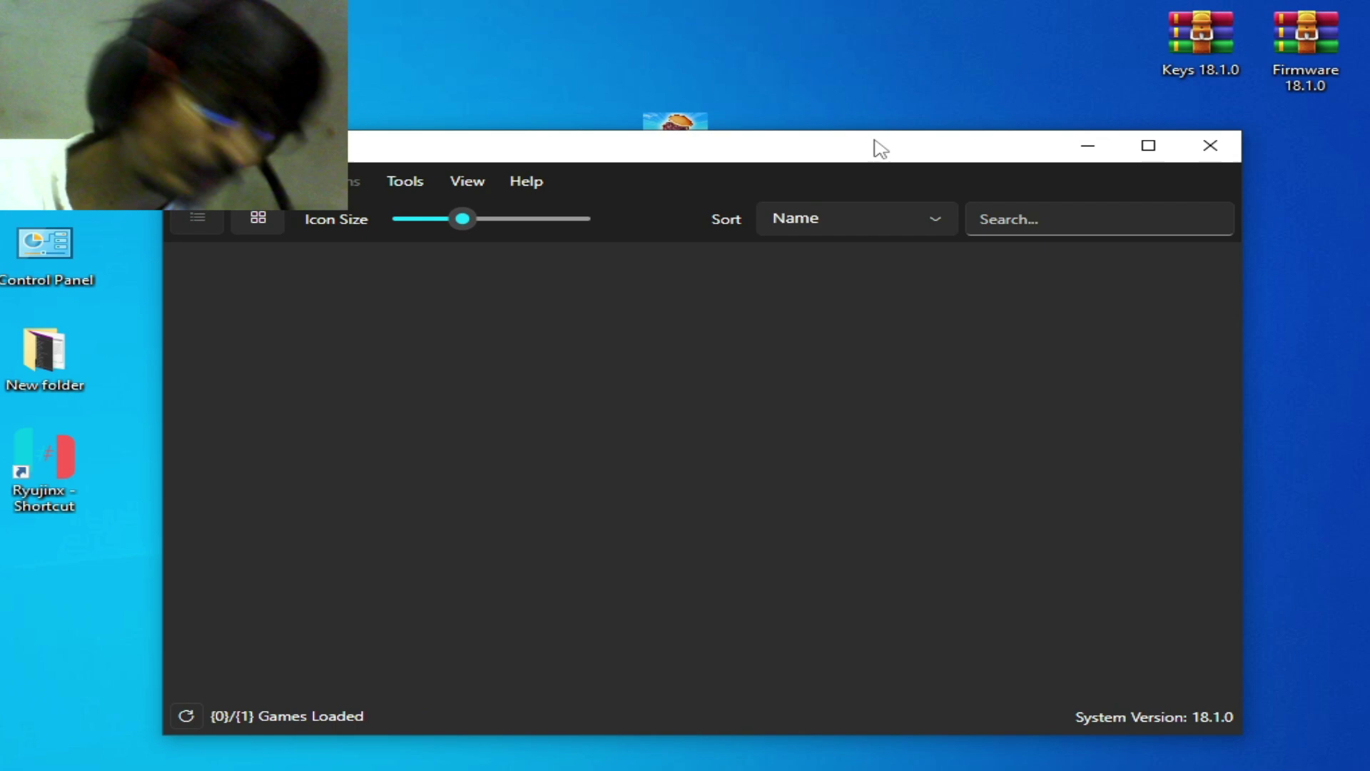
Extract the Firmware 18.1.0 archive into its own folder on the desktop and place that folder near the archives.
right_click(1307, 37)
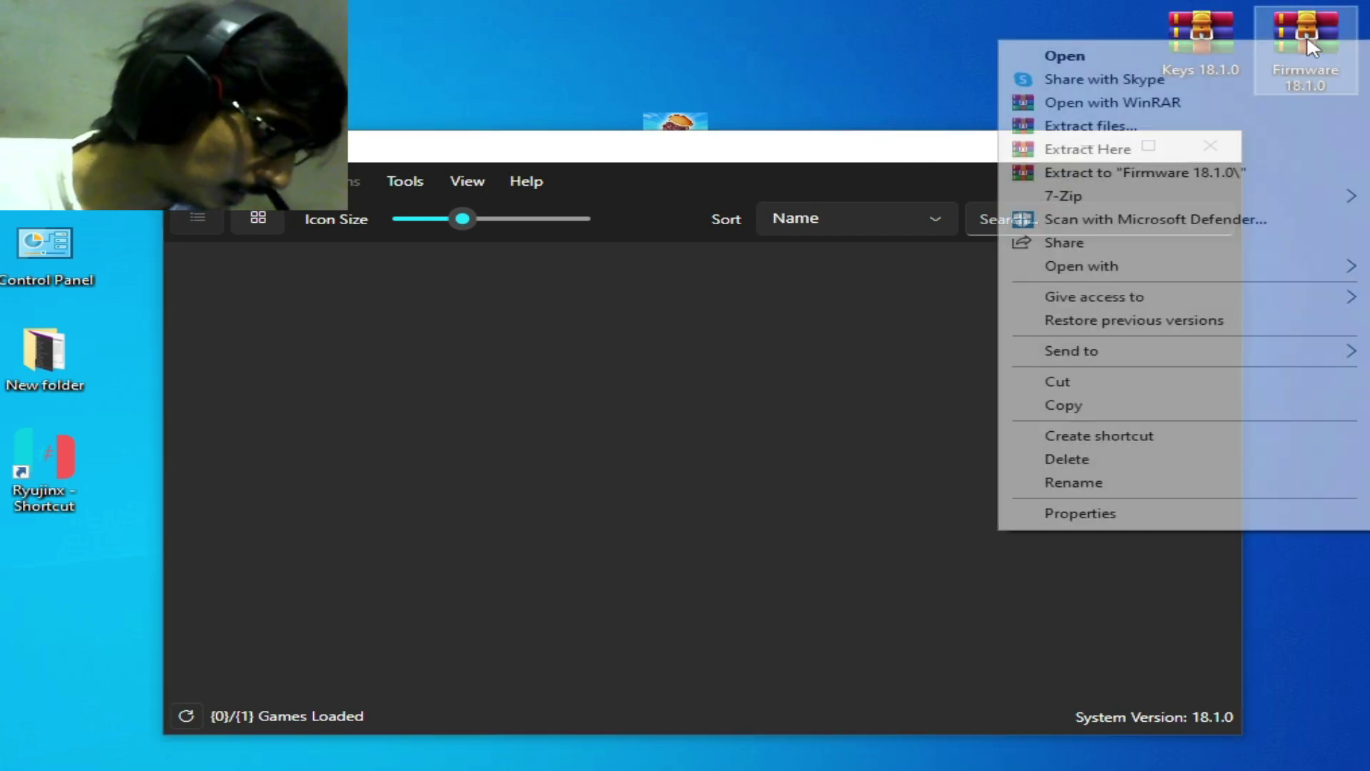
left_click(1083, 178)
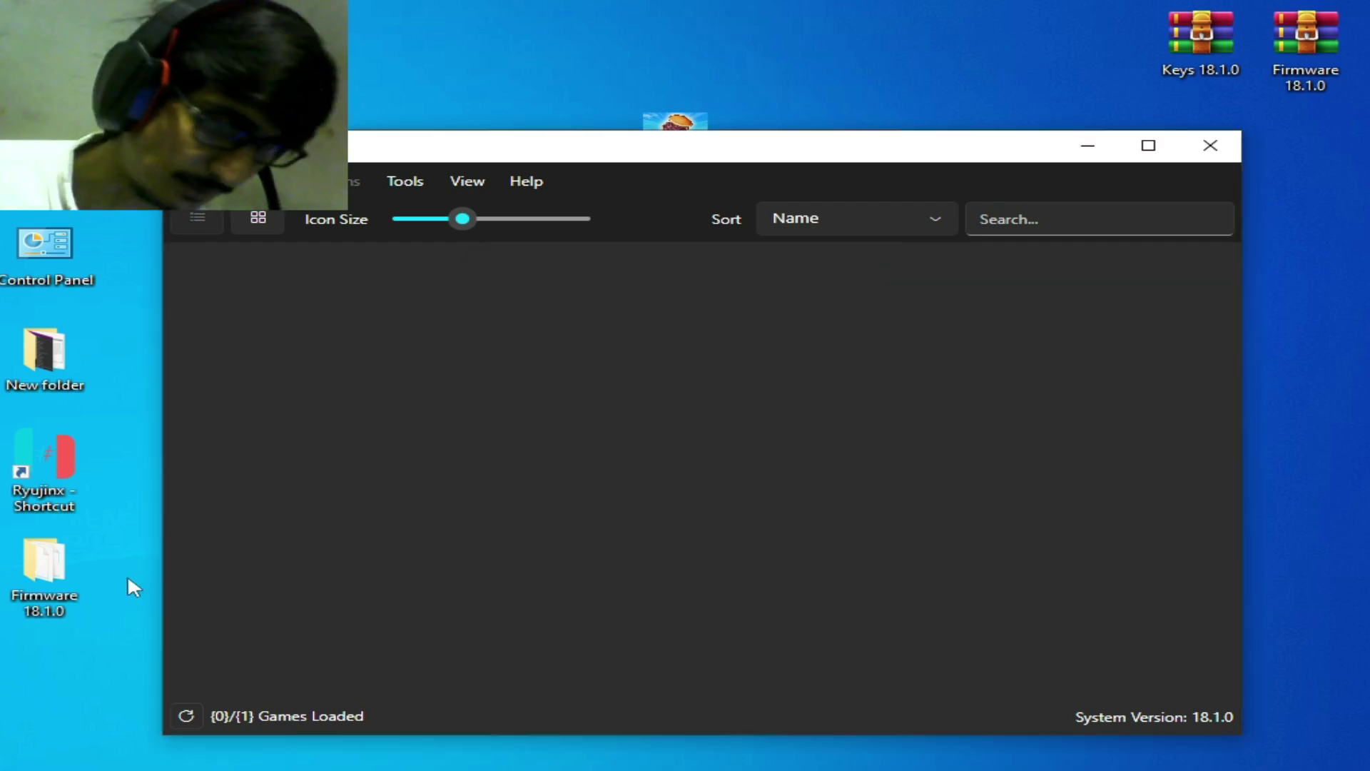
left_click_drag(41, 582, 1138, 116)
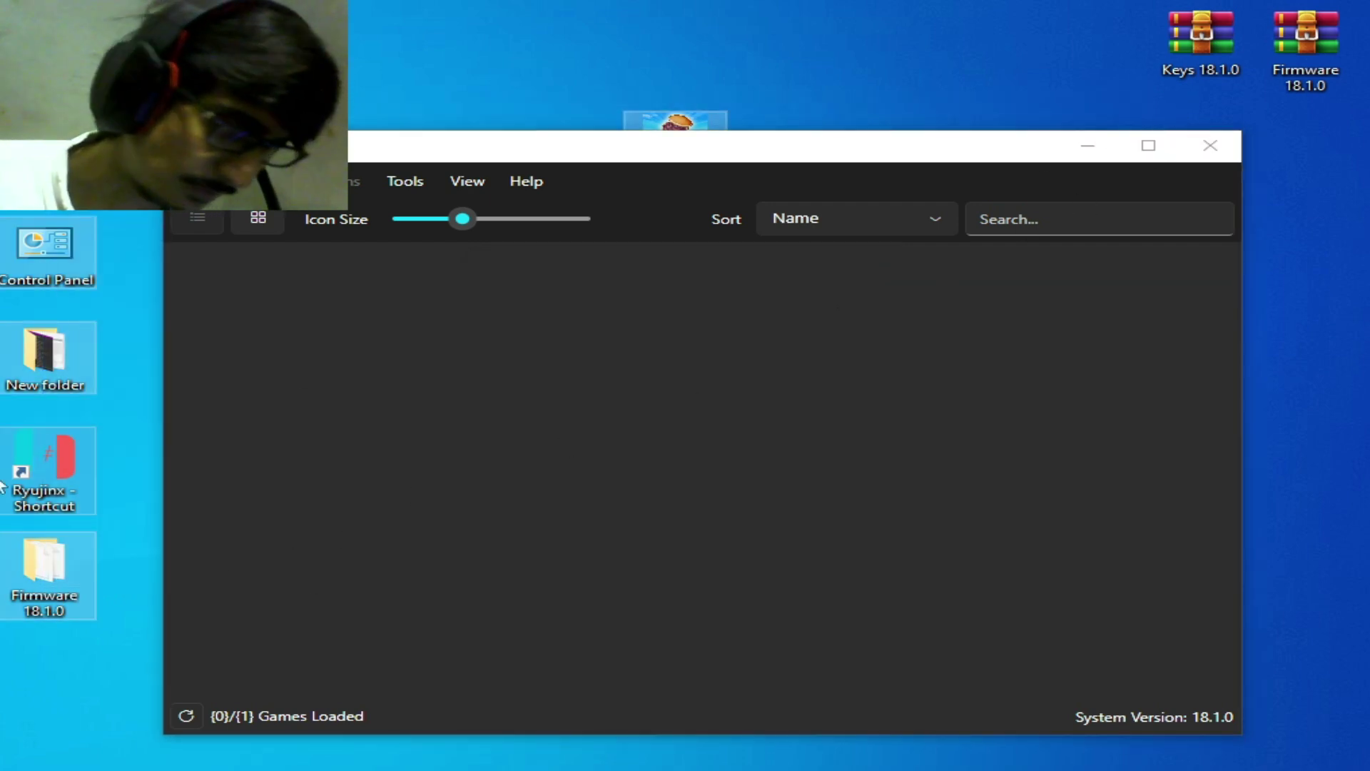
left_click(36, 579)
left_click_drag(36, 579, 1027, 69)
Install the firmware in Ryujinx from the desktop's Firmware 18.1.0 directory, confirming replacement of the current system version.
left_click(419, 182)
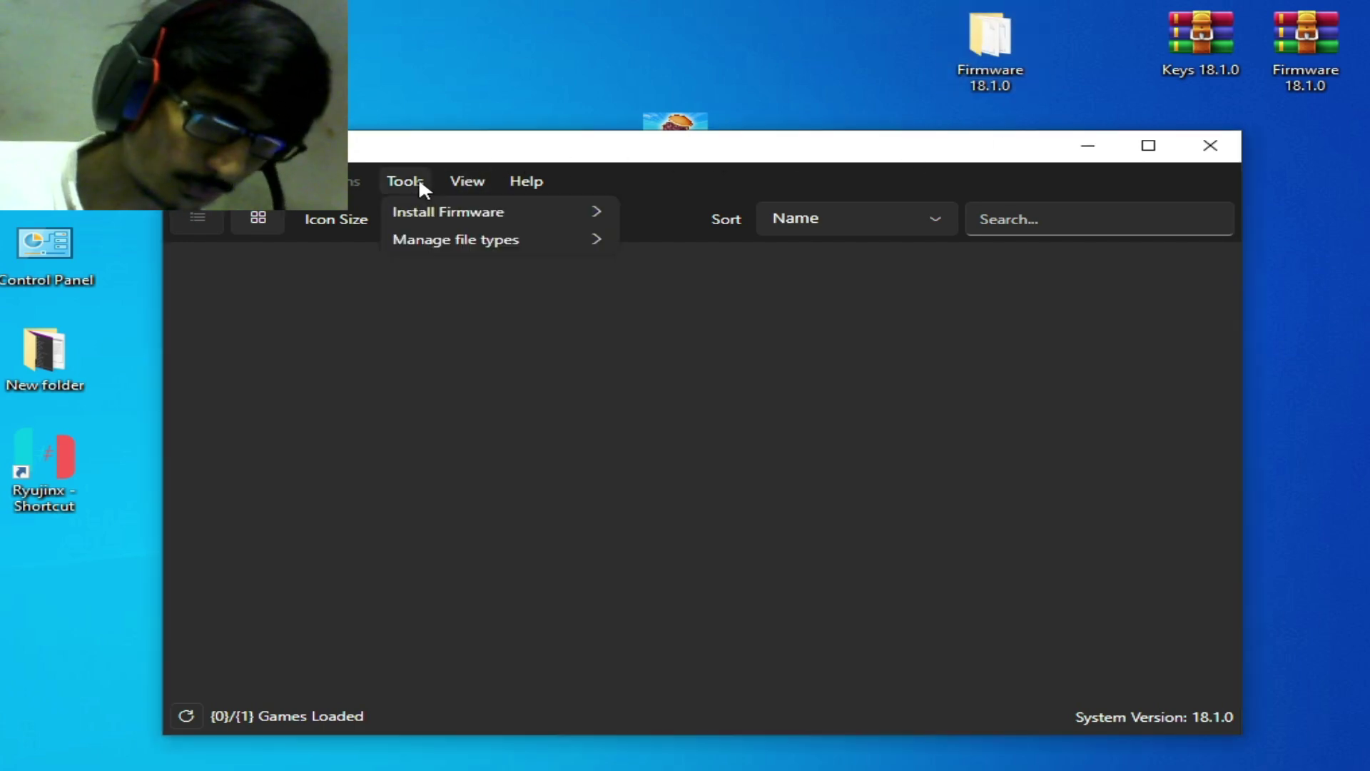
mouse_move(468, 183)
mouse_move(392, 181)
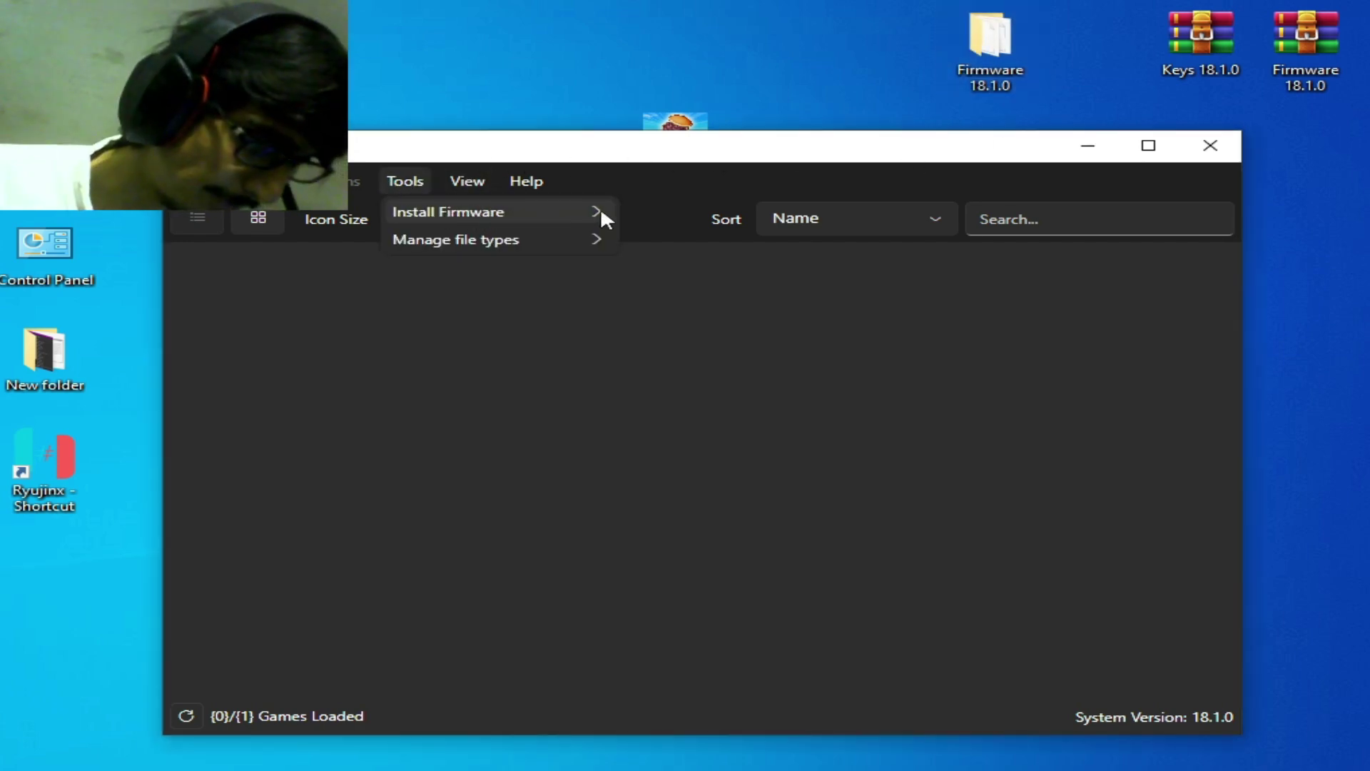
mouse_move(601, 208)
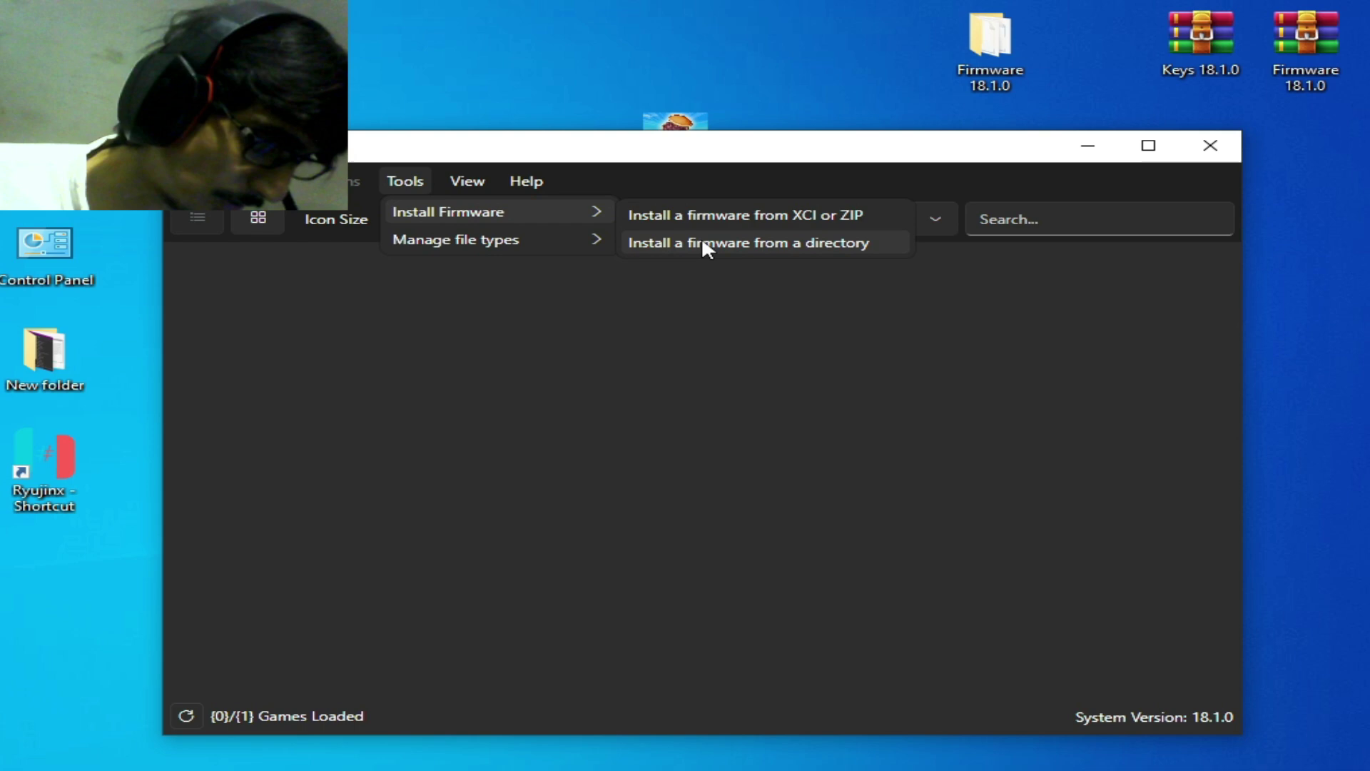
left_click(780, 242)
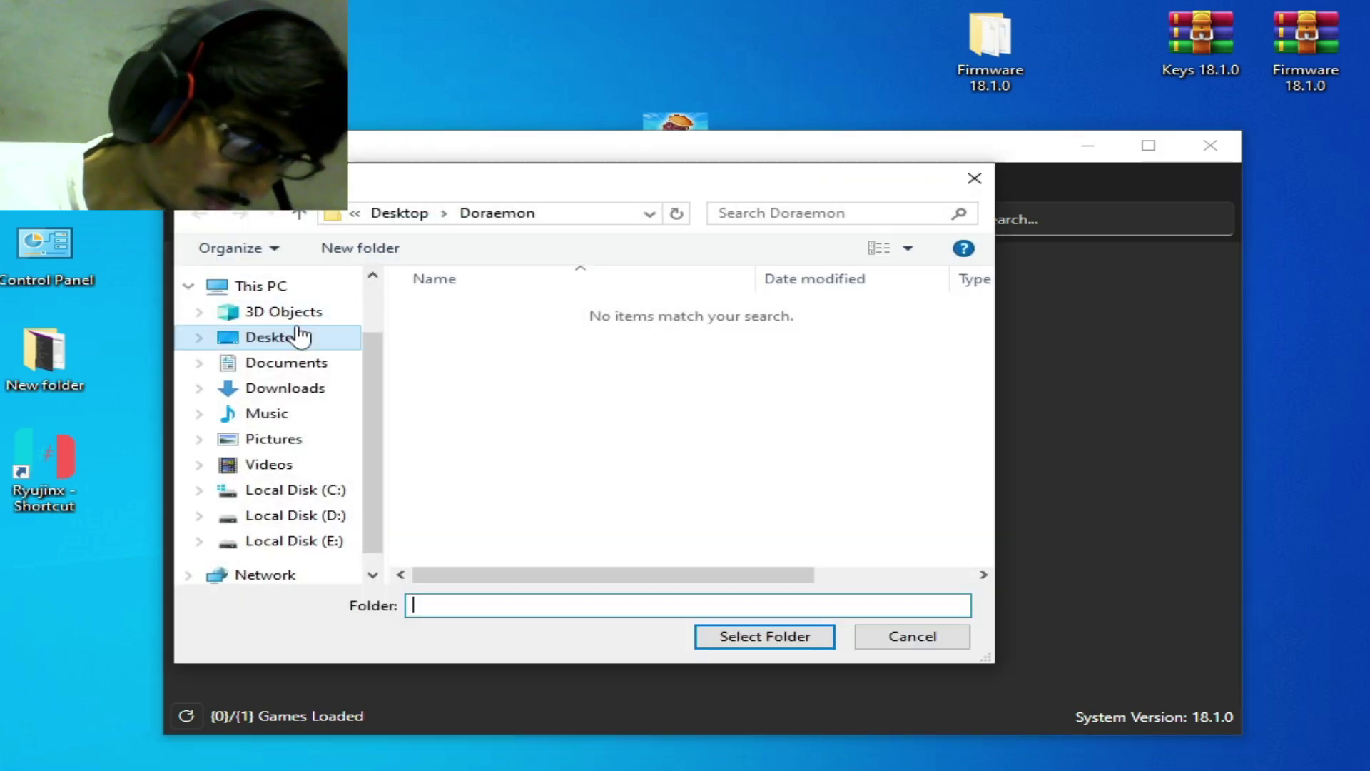
left_click(284, 341)
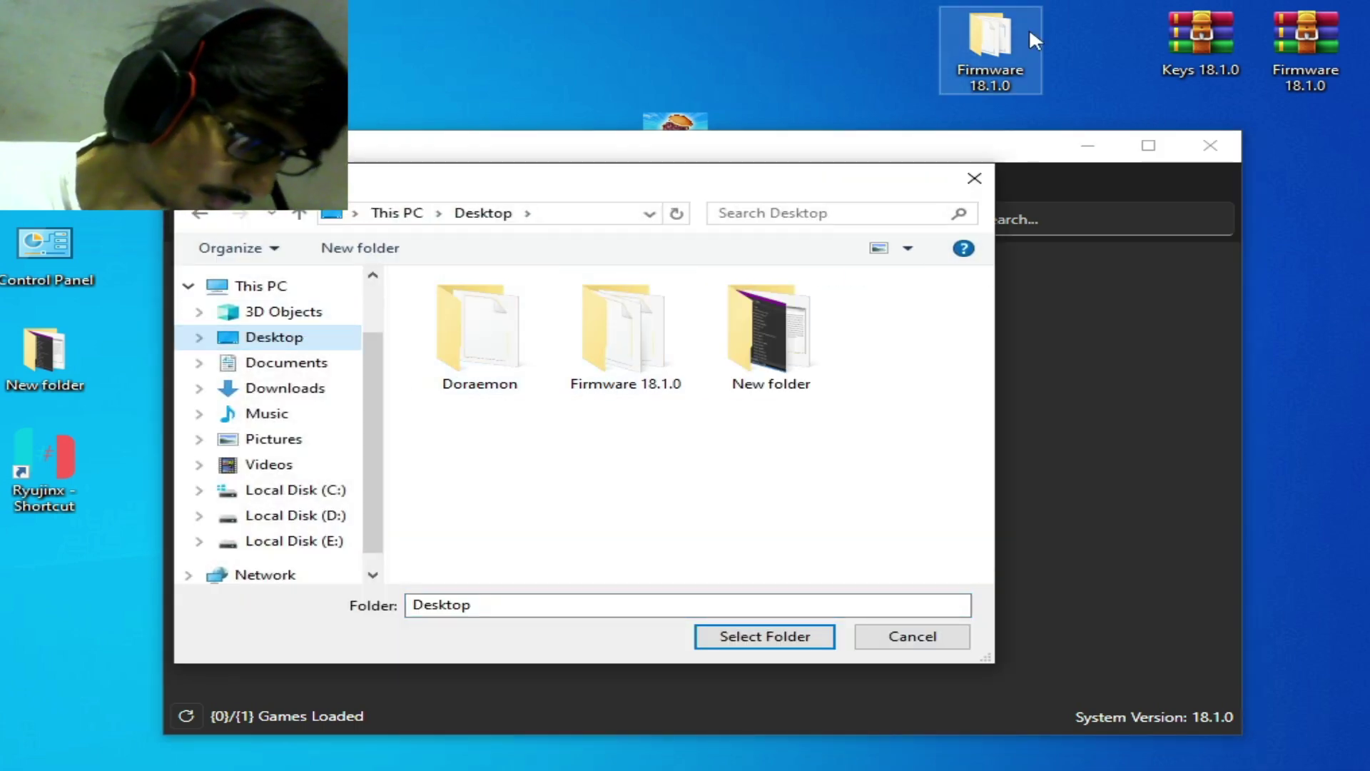
double_click(632, 332)
left_click(744, 636)
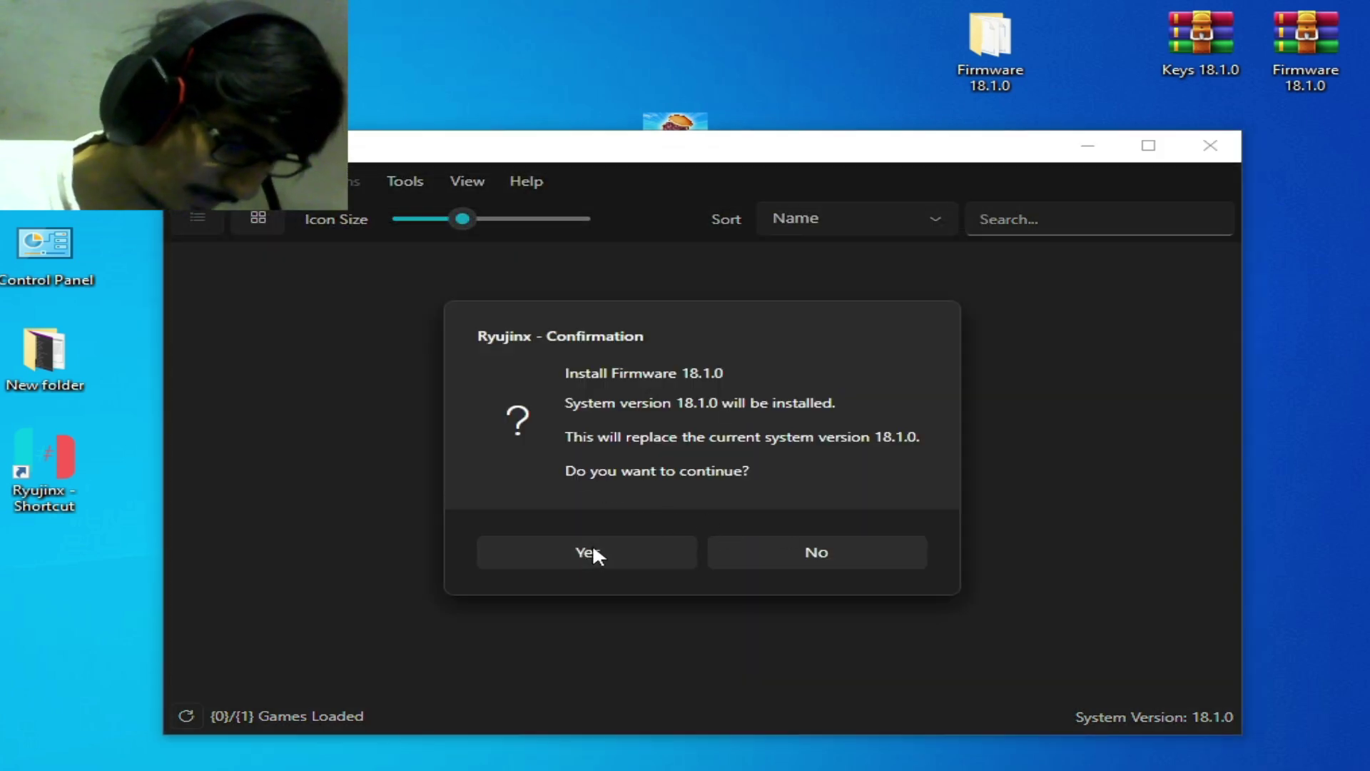
left_click(594, 554)
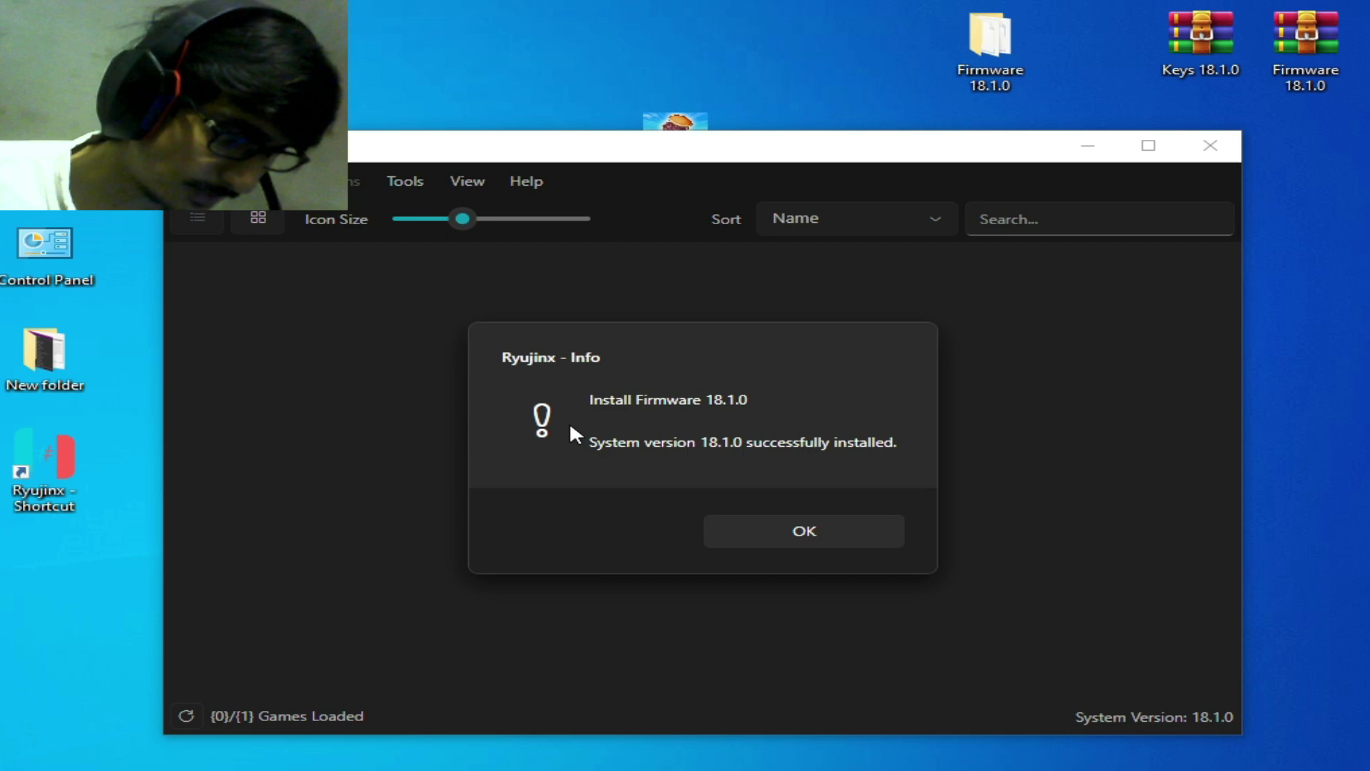
left_click(808, 531)
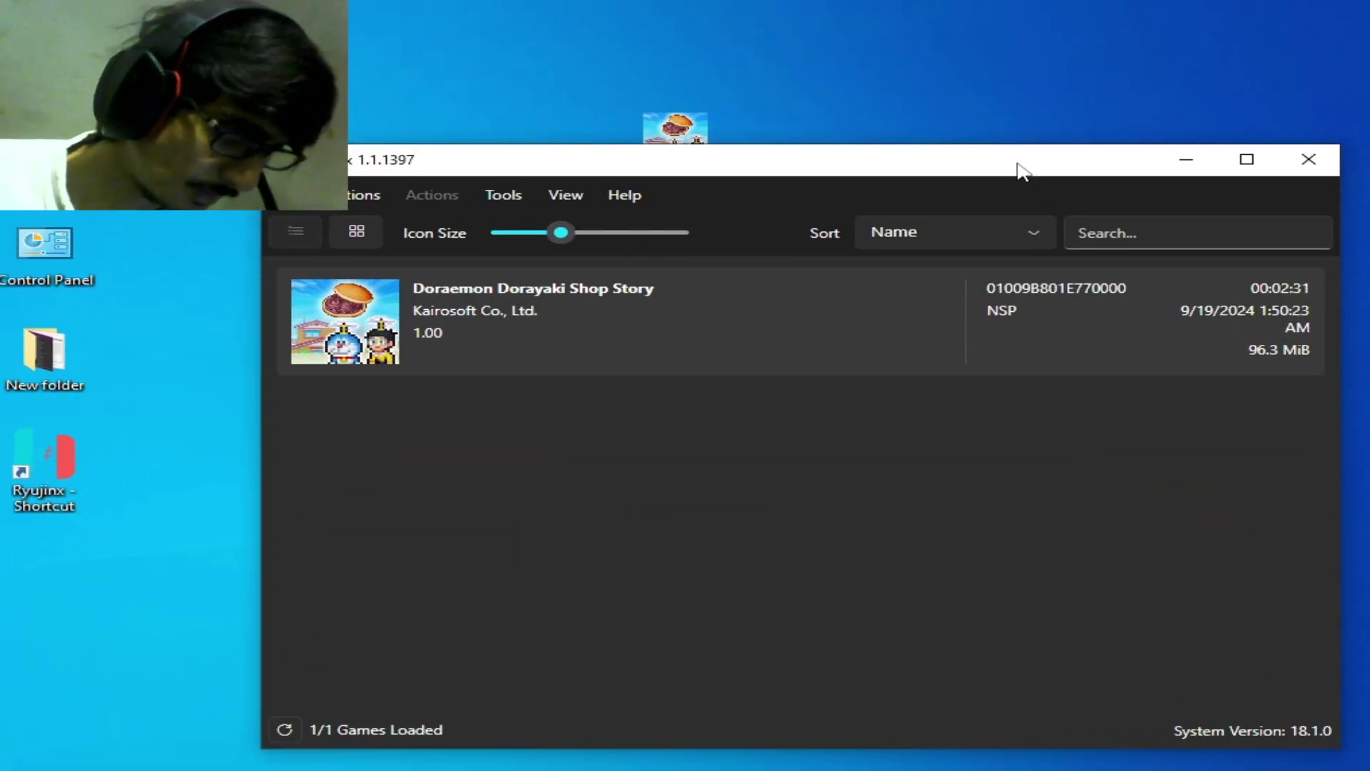
Turn on Start Games in Fullscreen Mode in the Ryujinx options, with Show Console enabled as well.
left_click(366, 193)
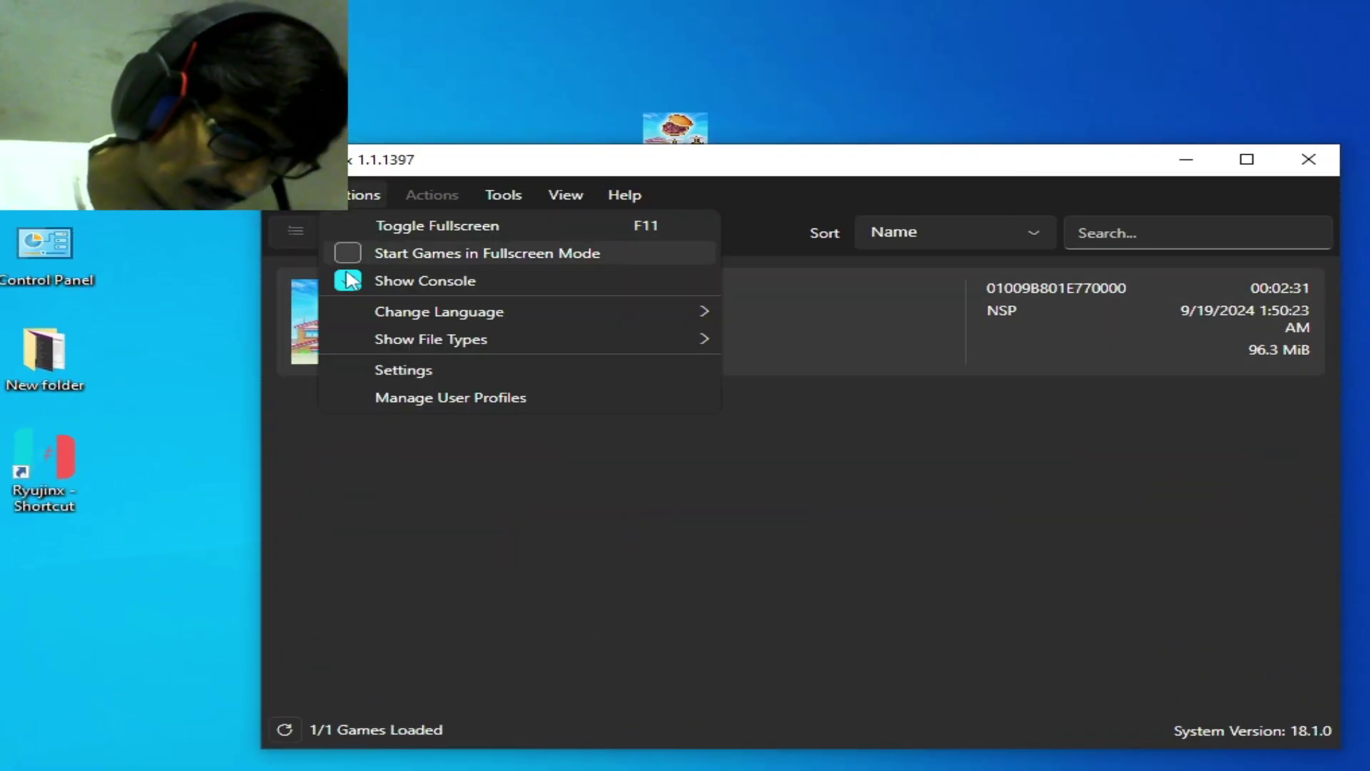
left_click(350, 280)
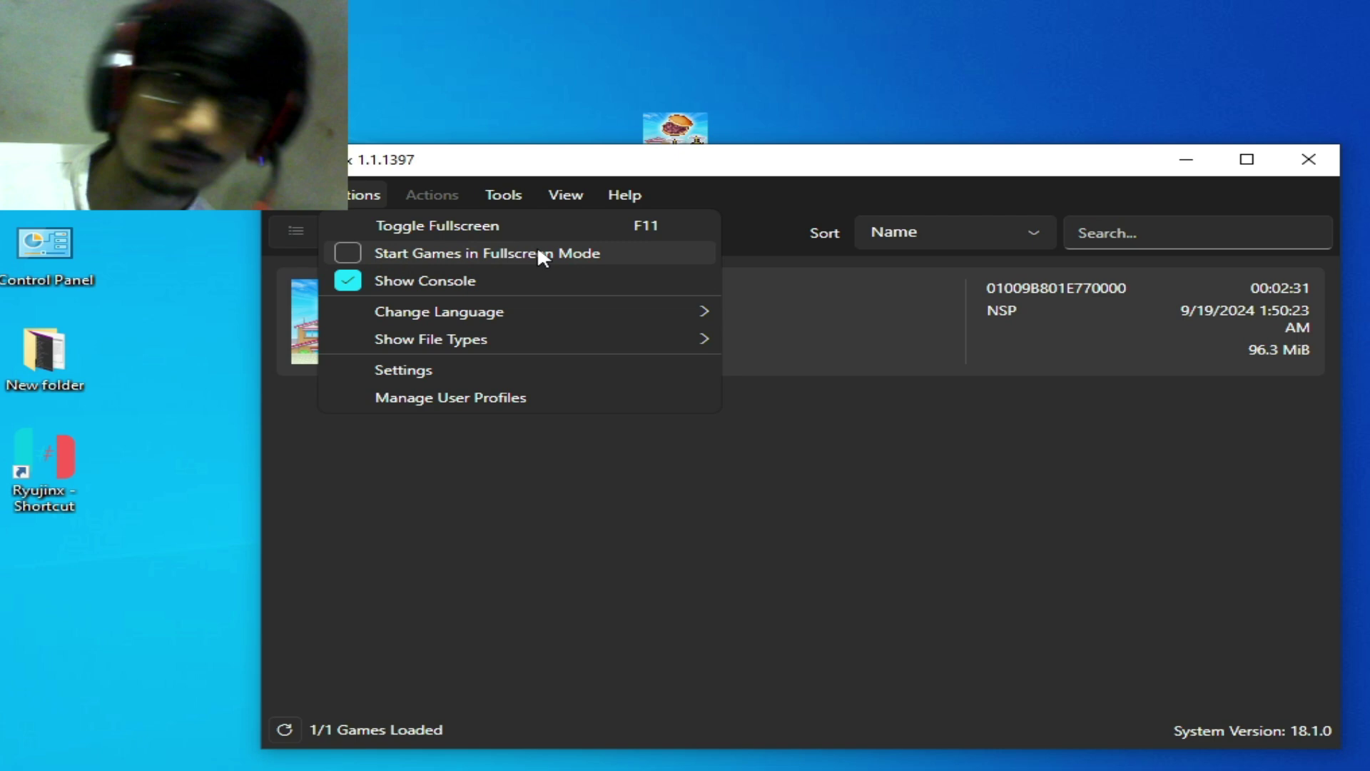
left_click(349, 253)
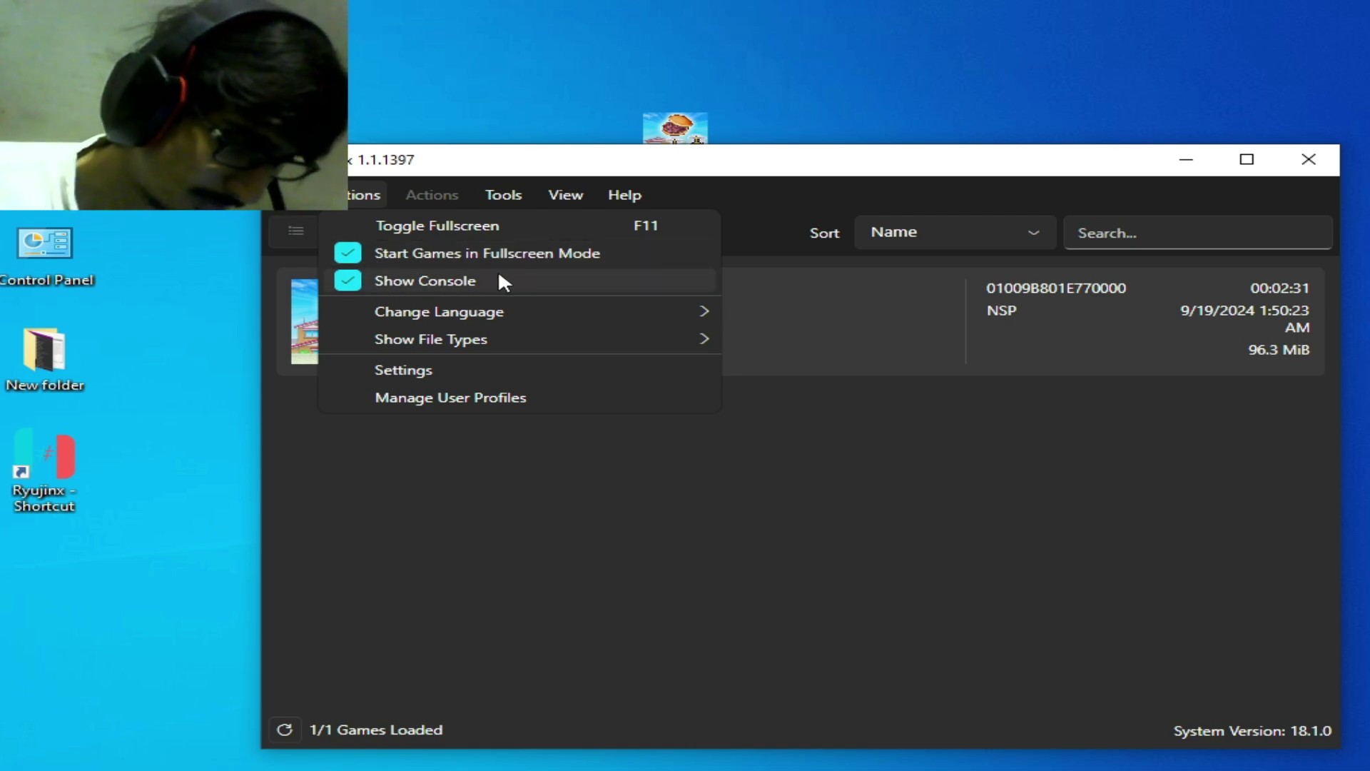
left_click(789, 170)
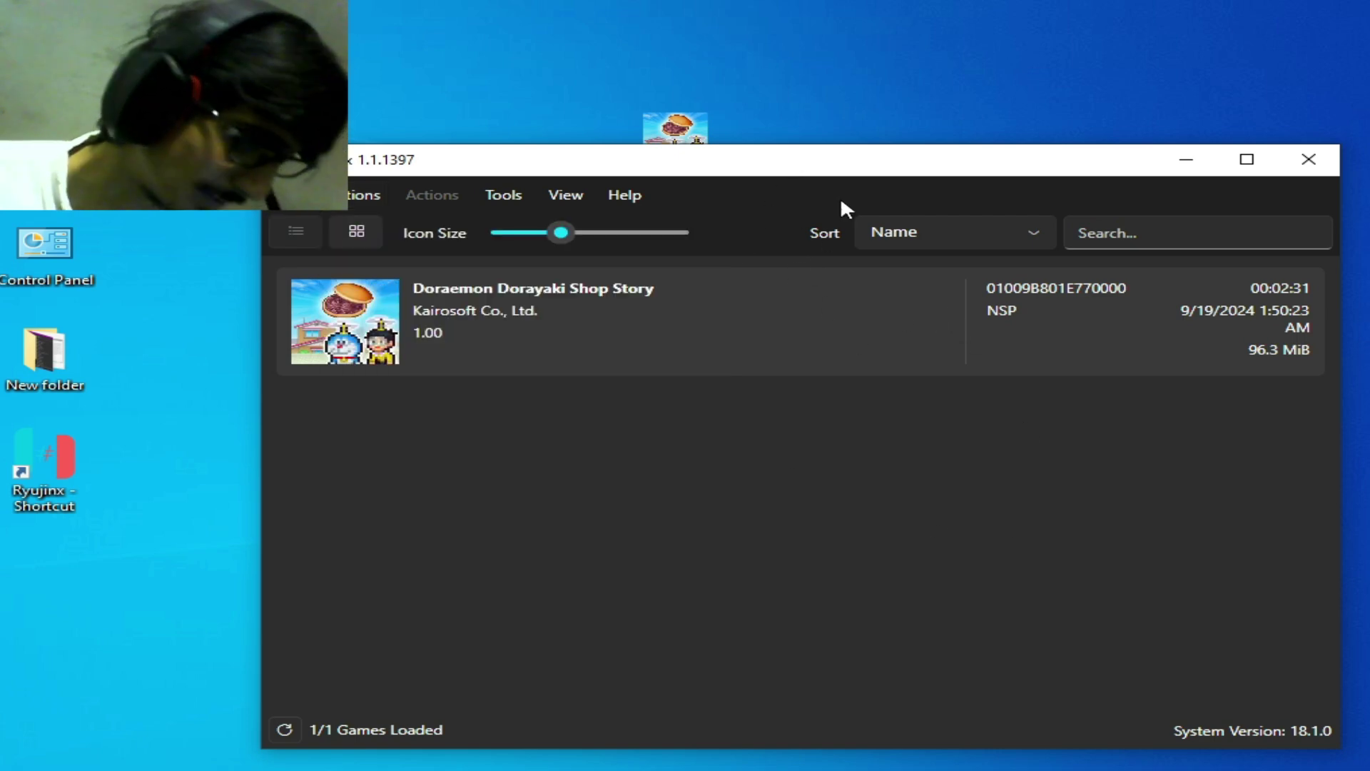
Reposition the Ryujinx window and check the NSP game file inside the desktop's Doraemon folder, closing the folder when done.
left_click_drag(856, 162, 825, 220)
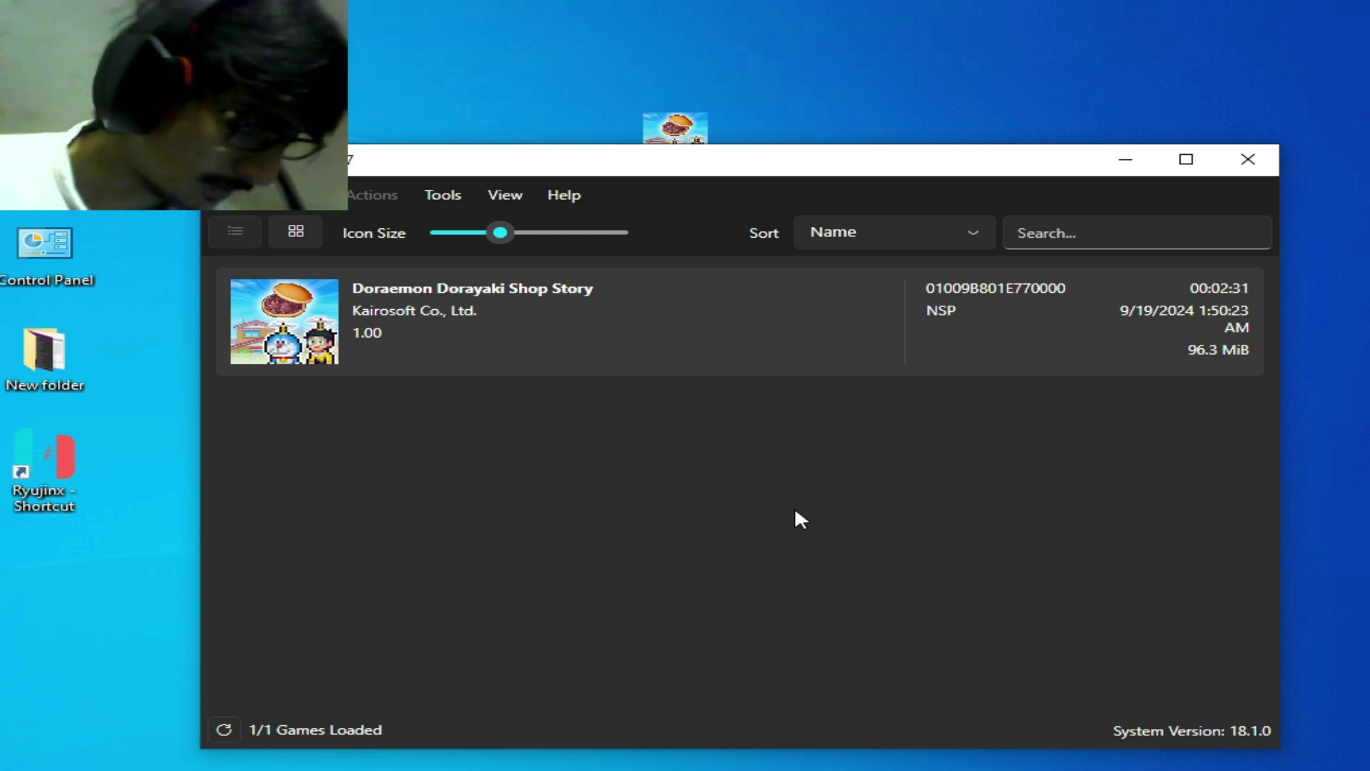
left_click_drag(785, 180, 756, 244)
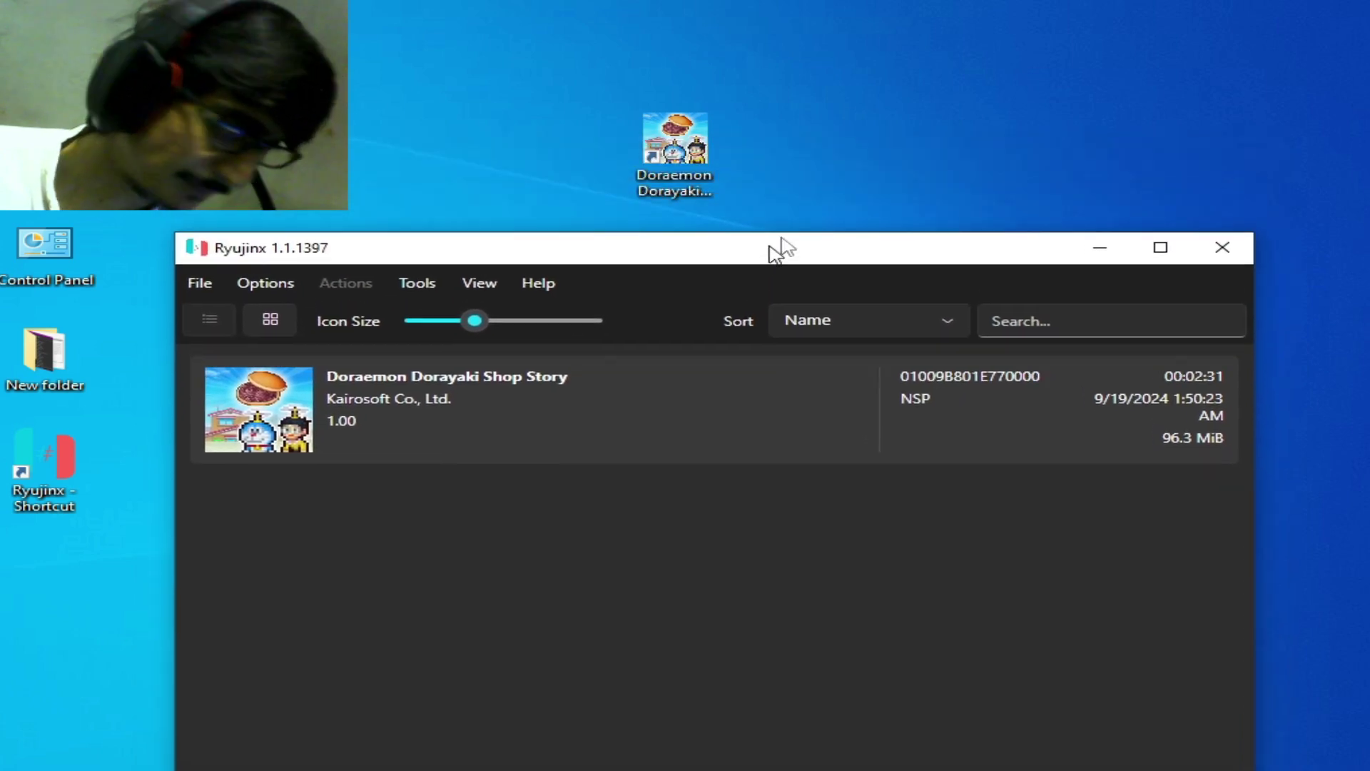
left_click_drag(781, 250, 853, 171)
left_click_drag(1026, 133, 1005, 91)
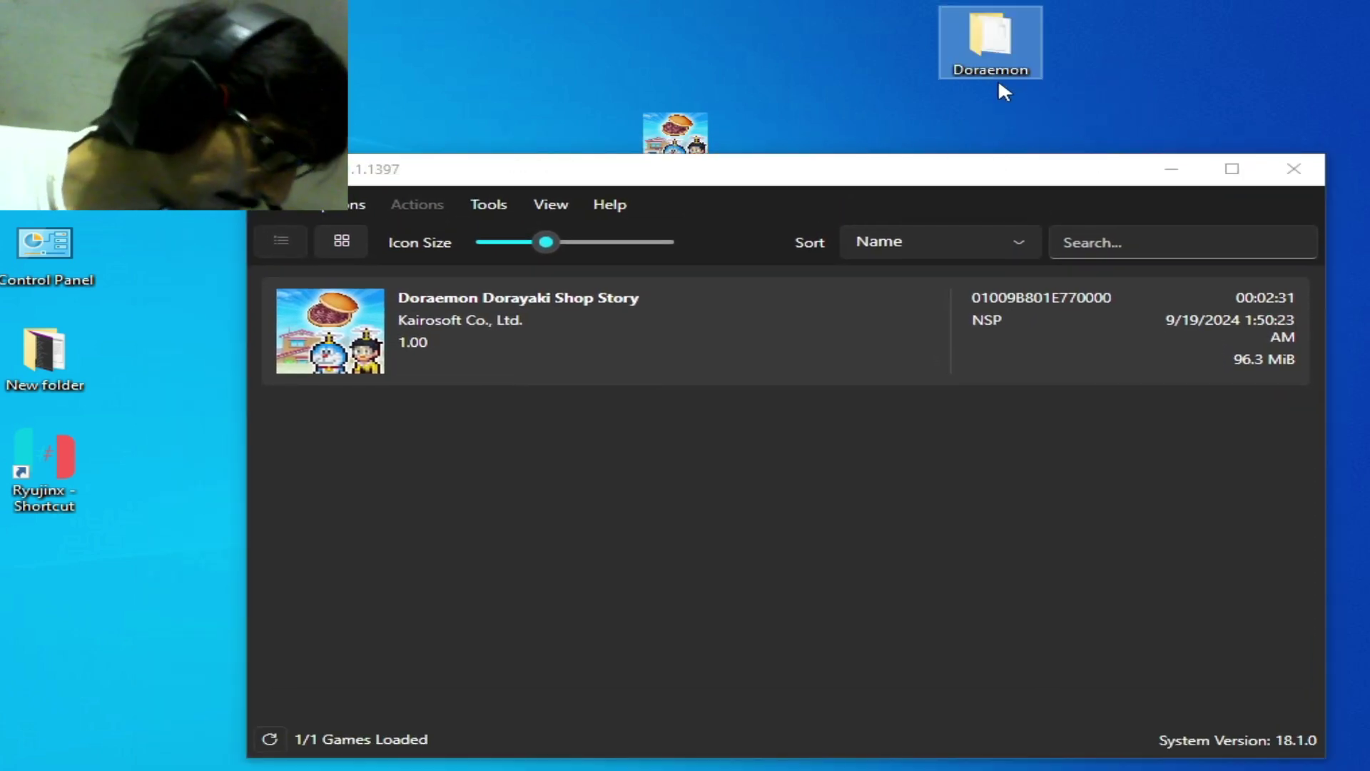
double_click(991, 67)
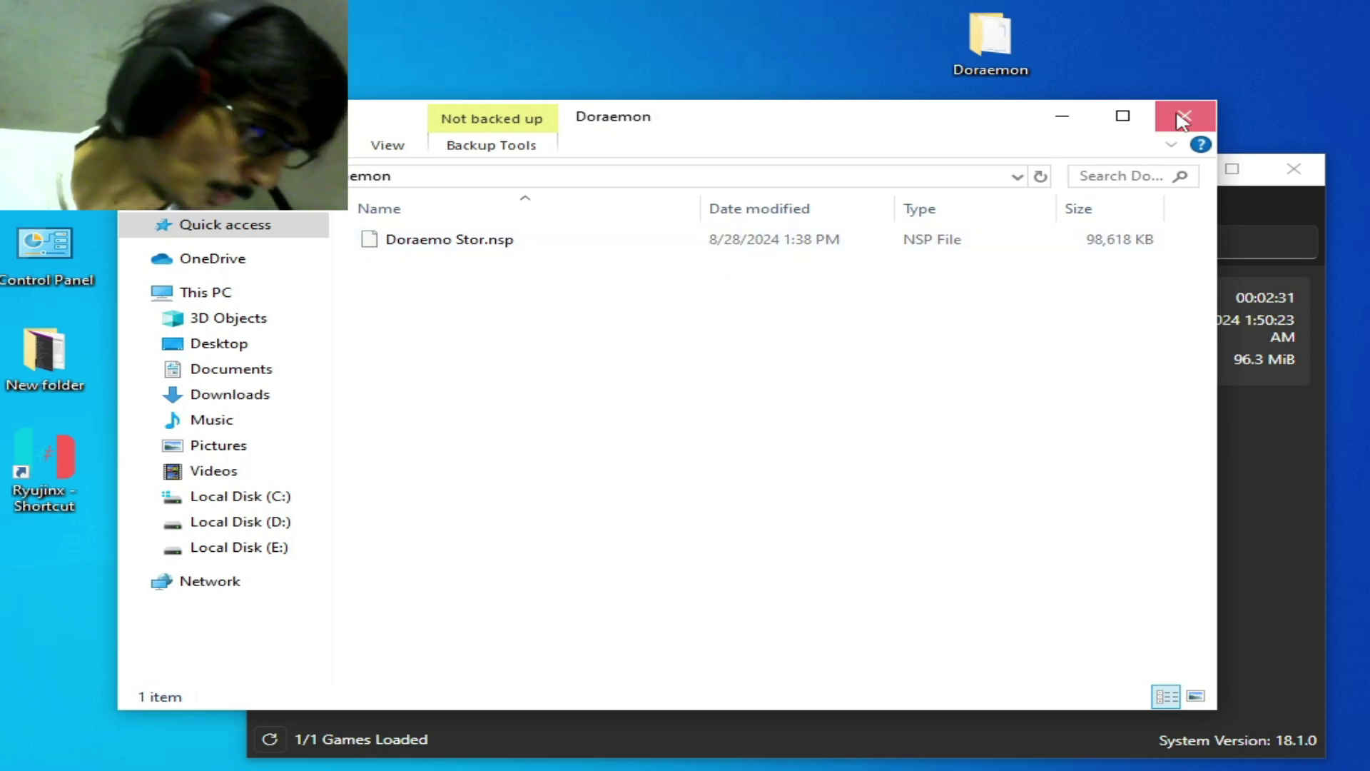
left_click(1182, 122)
Remove the existing Doraemon folder entry from the game directories in the Ryujinx settings.
left_click(336, 202)
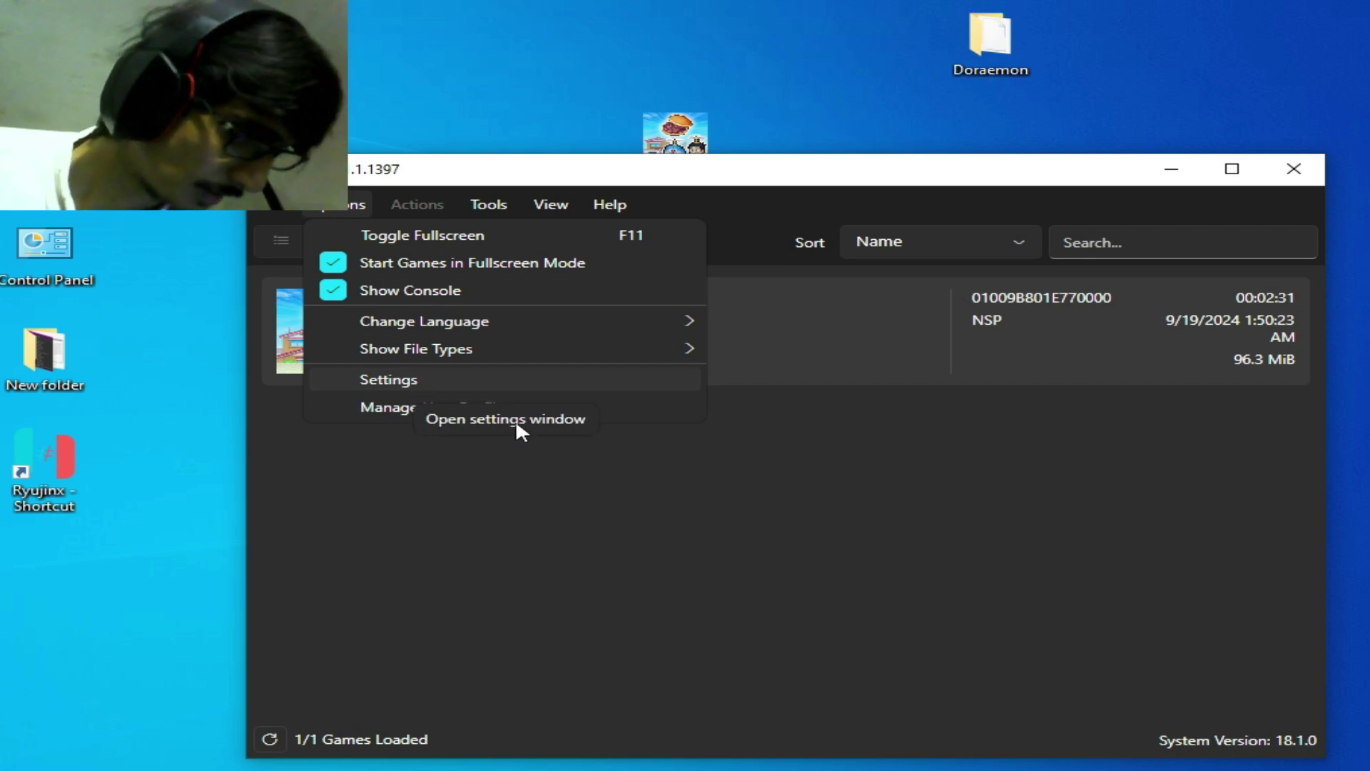
left_click(514, 380)
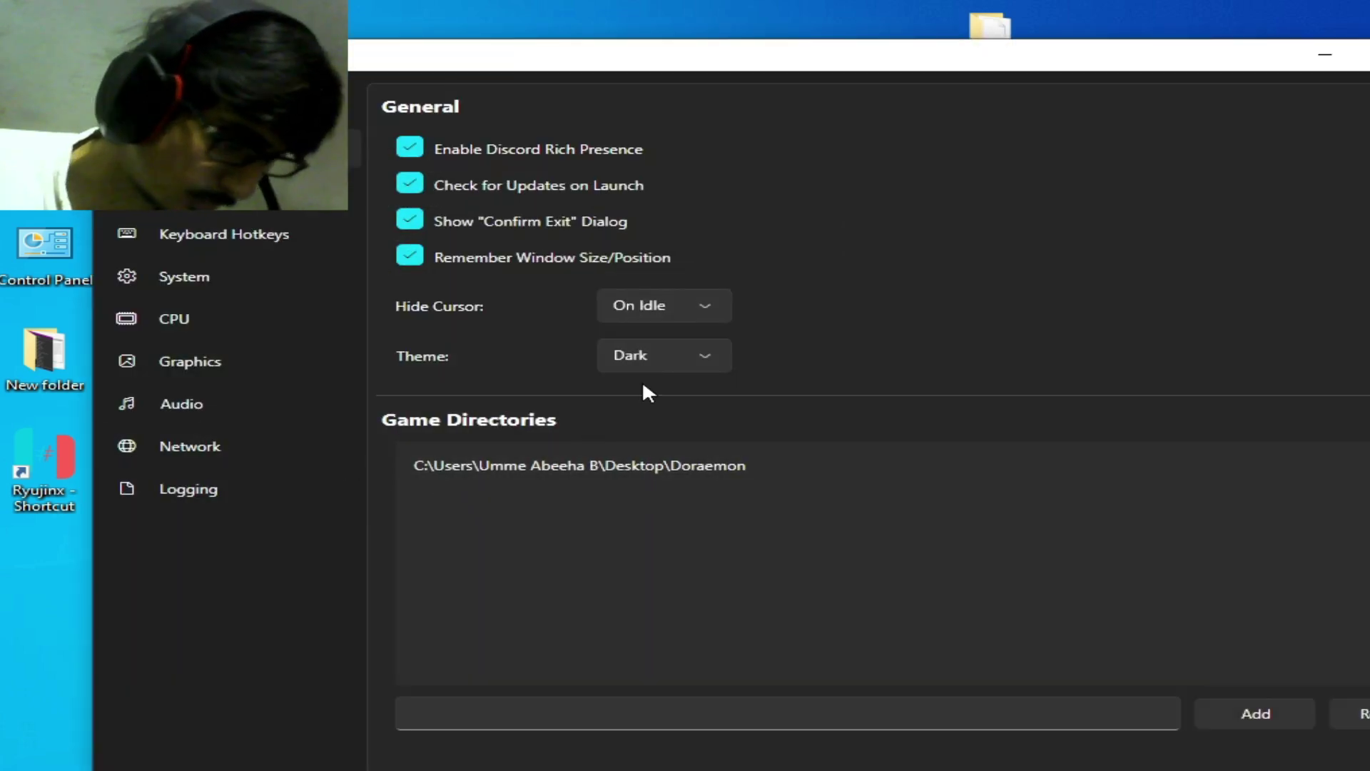
left_click_drag(798, 70, 651, 33)
left_click(484, 426)
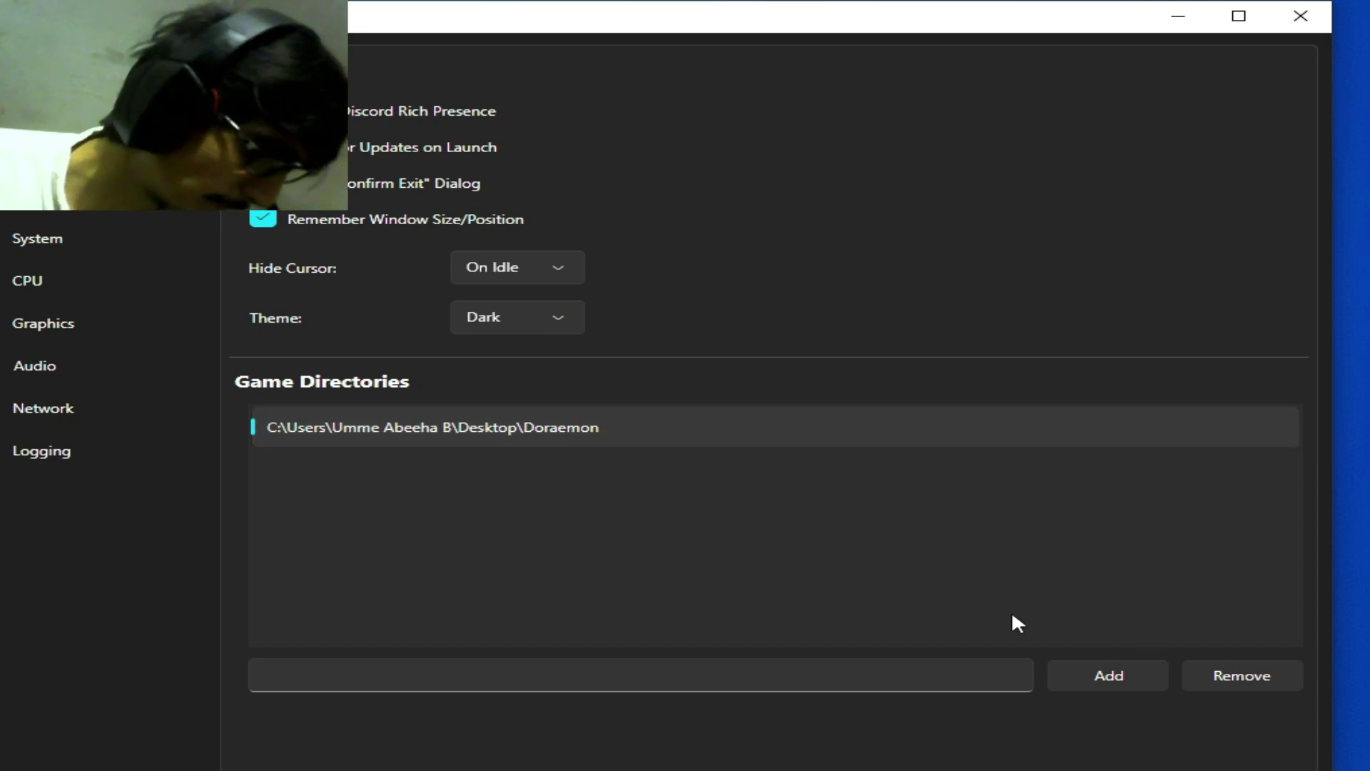
left_click(1221, 674)
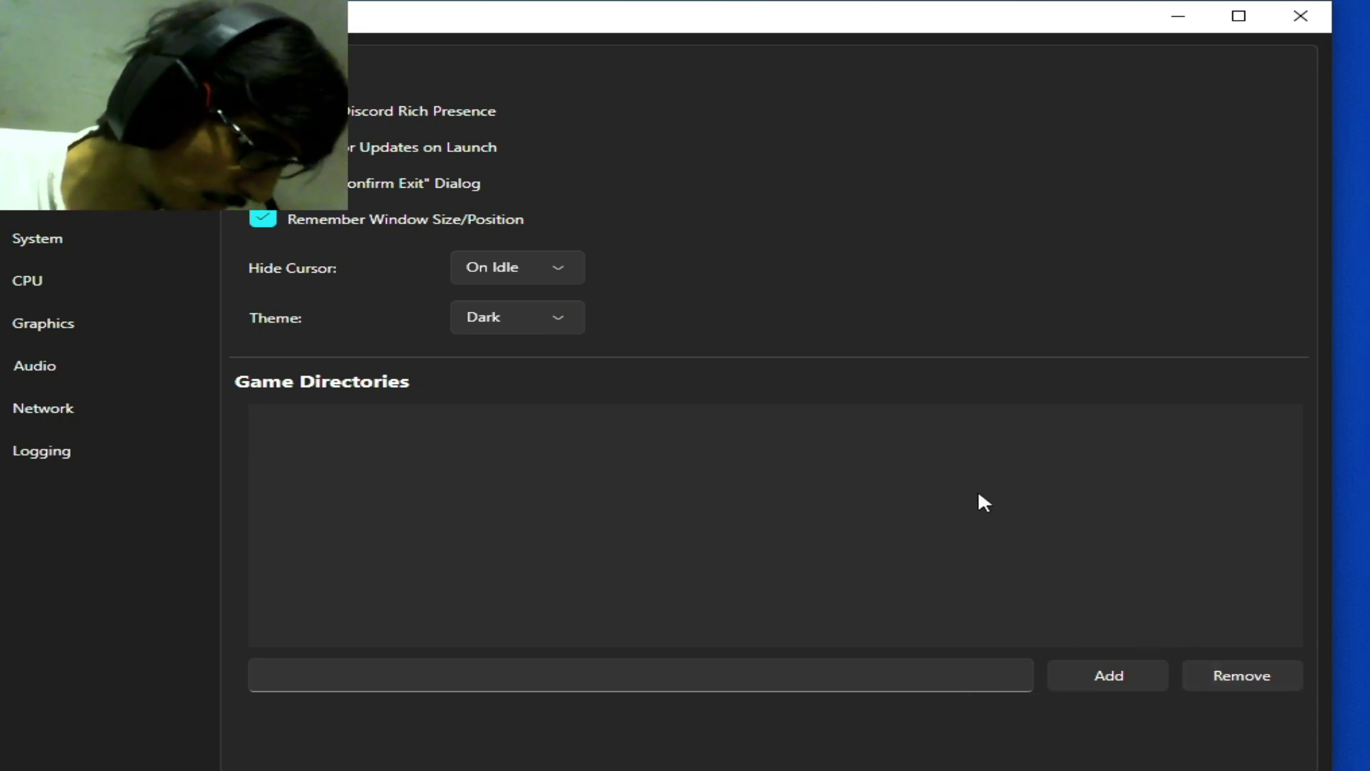
Add the desktop's Doraemon folder as a game directory and save the settings.
left_click(1100, 674)
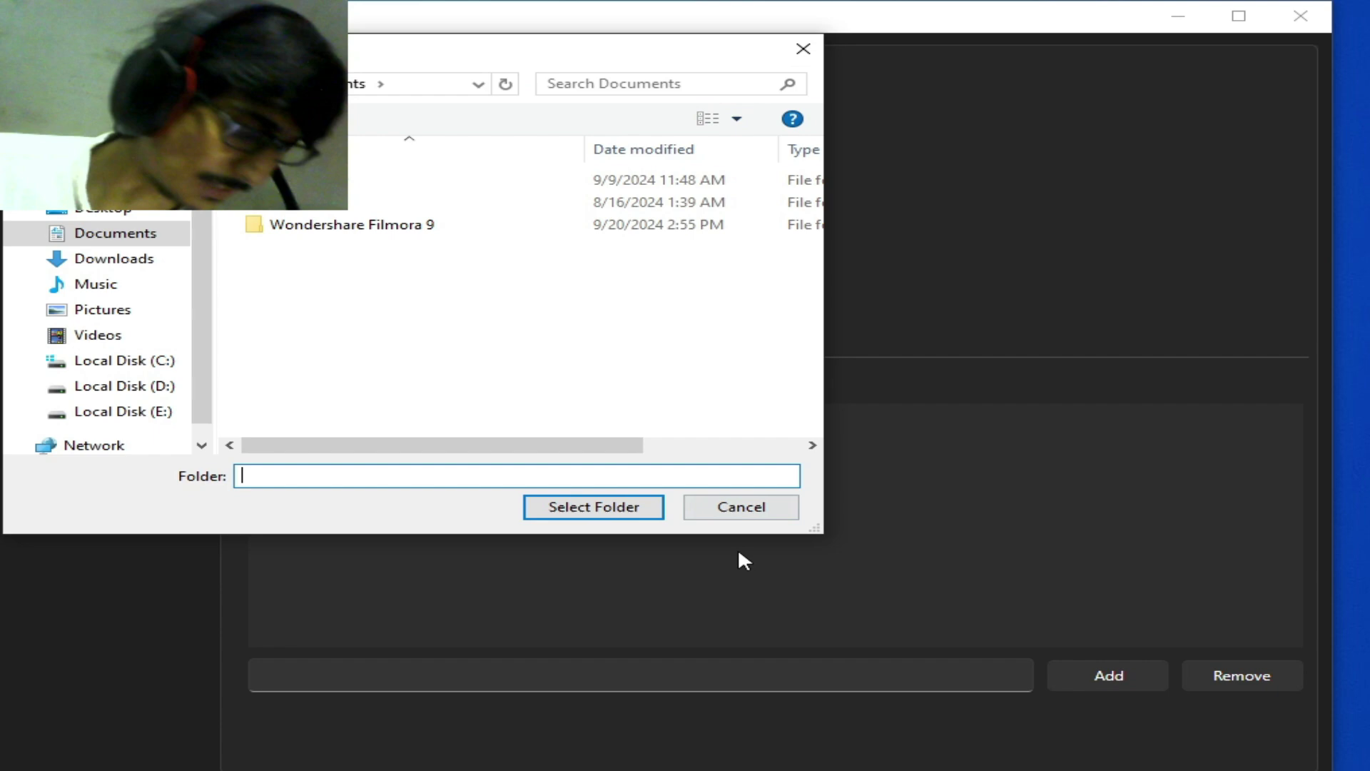
left_click(132, 213)
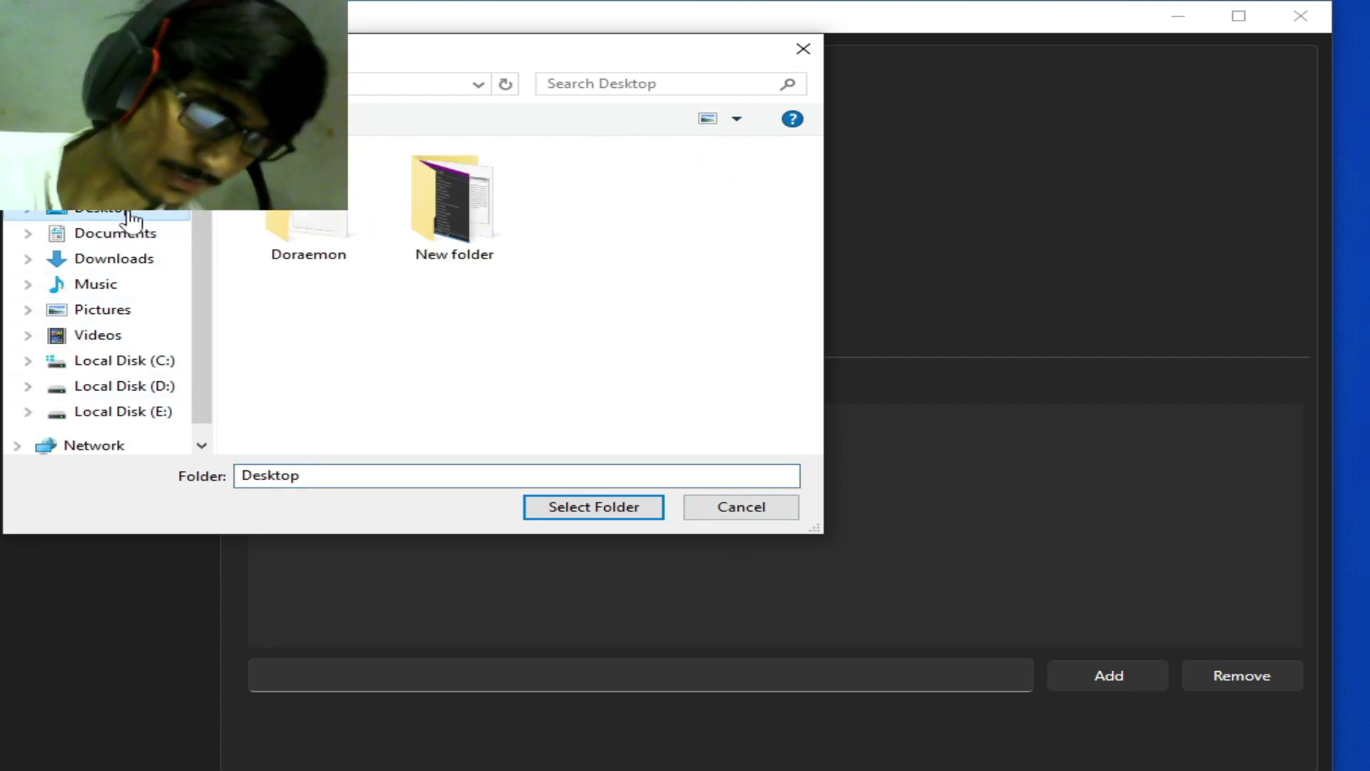
double_click(297, 223)
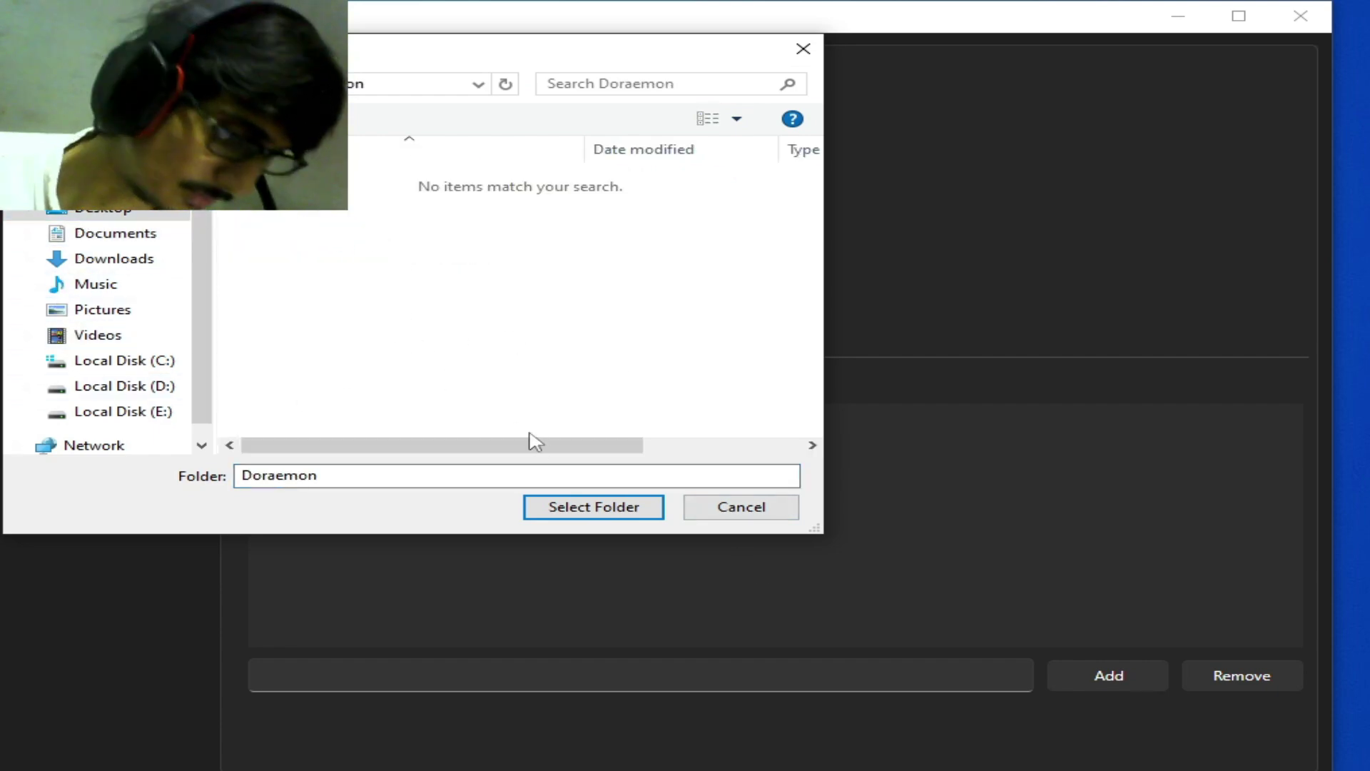
left_click(577, 511)
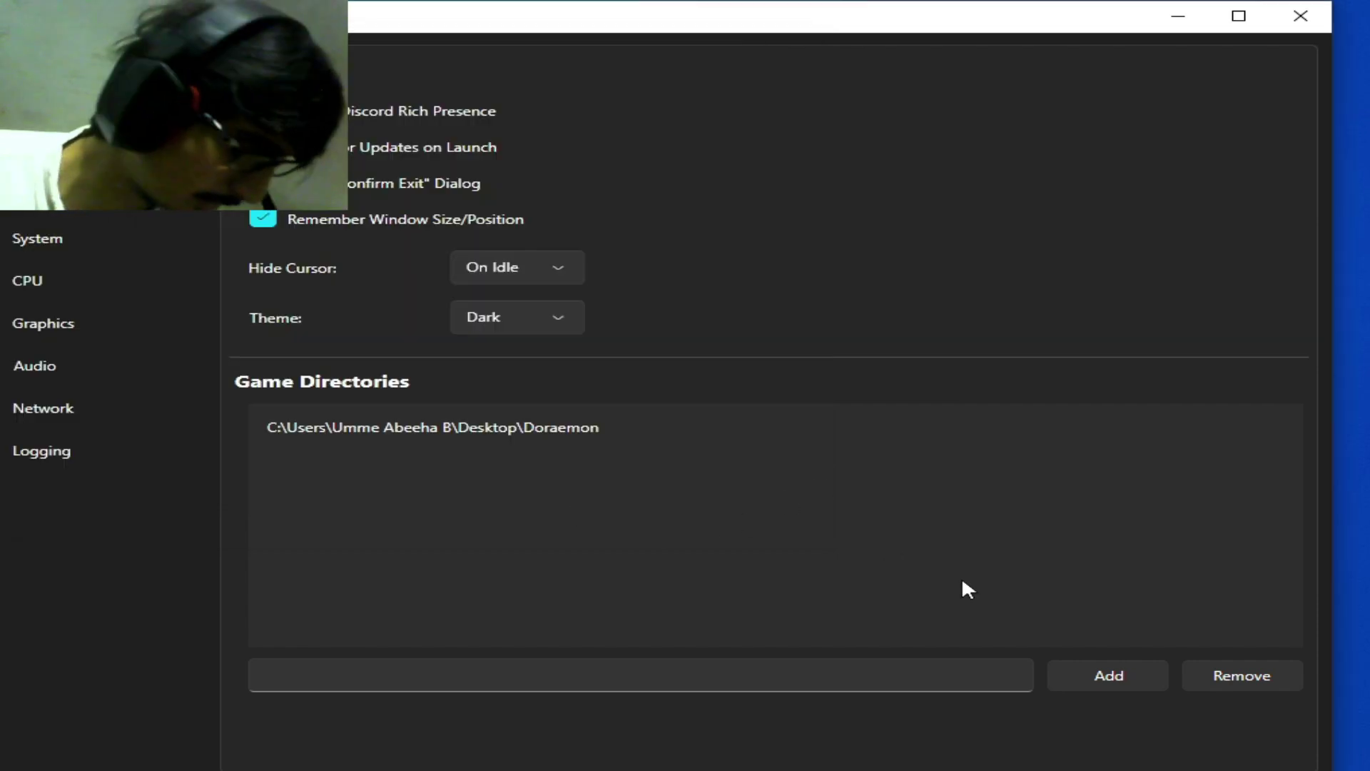
left_click(1239, 16)
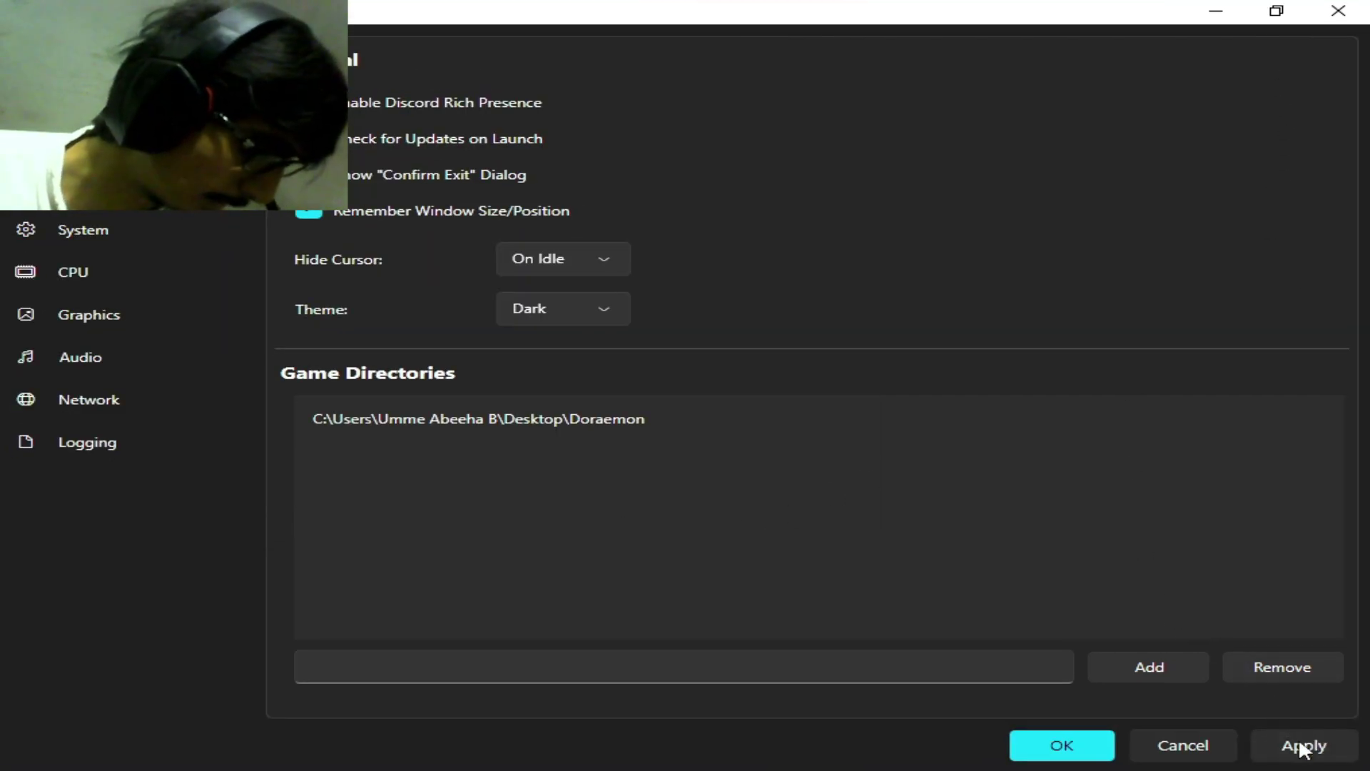
left_click(1064, 749)
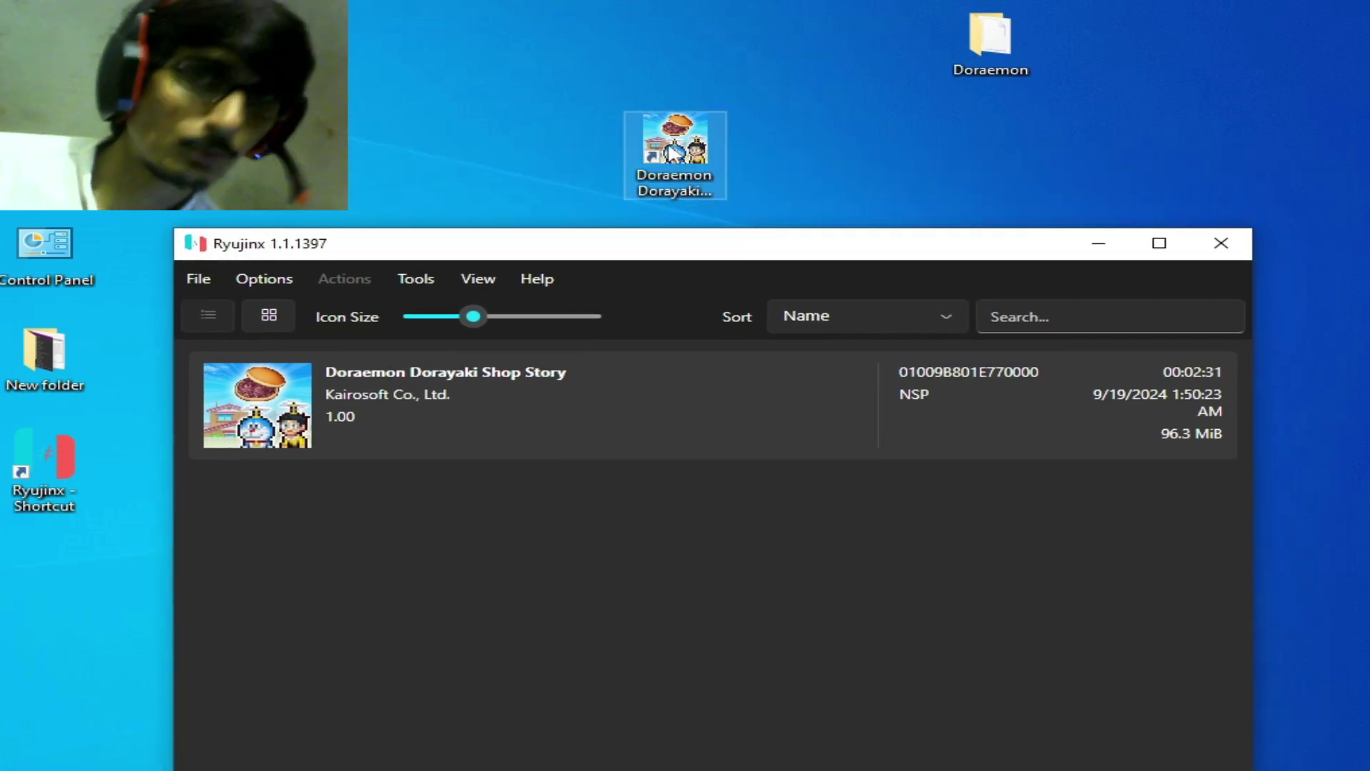
Replace the Doraemon Dorayaki Shop Story desktop shortcut with a newly created one, close Ryujinx and place the shortcut mid-desktop.
right_click(670, 147)
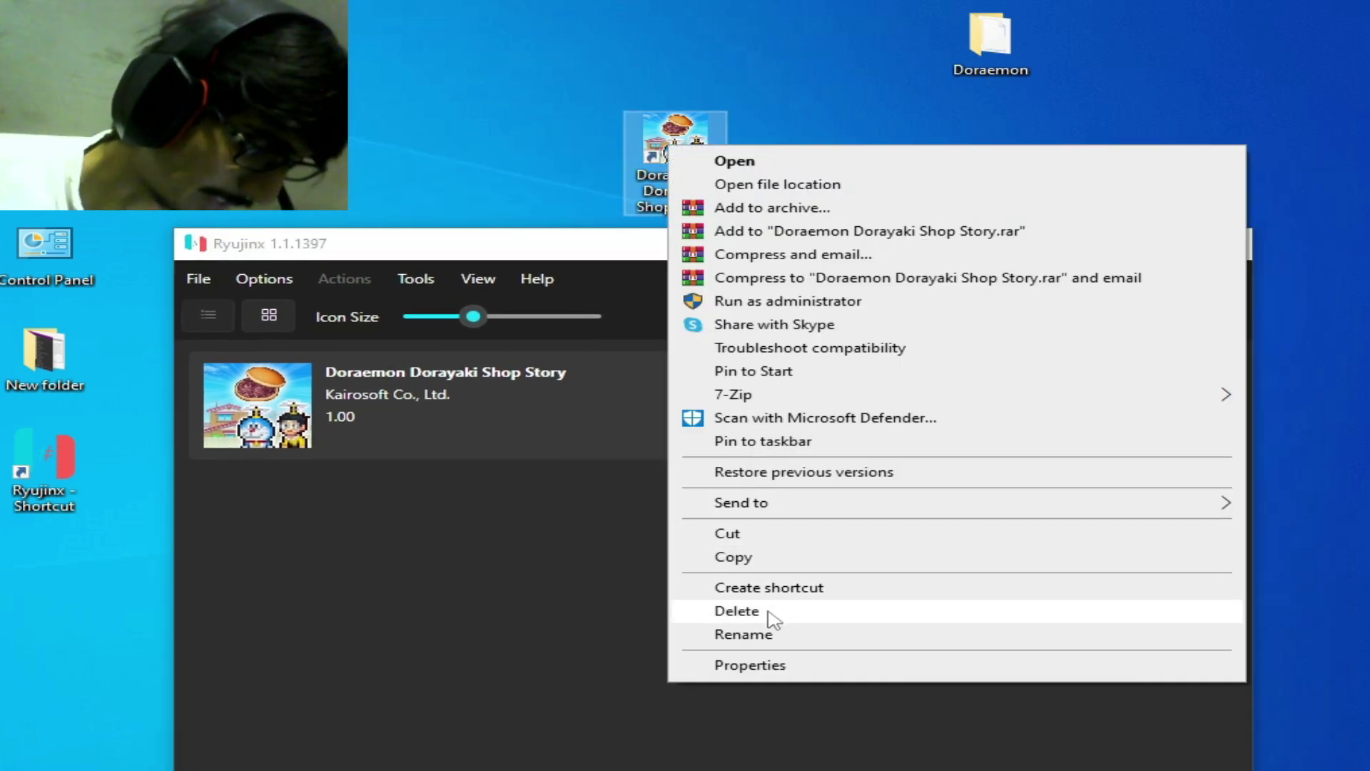
left_click(737, 611)
right_click(413, 388)
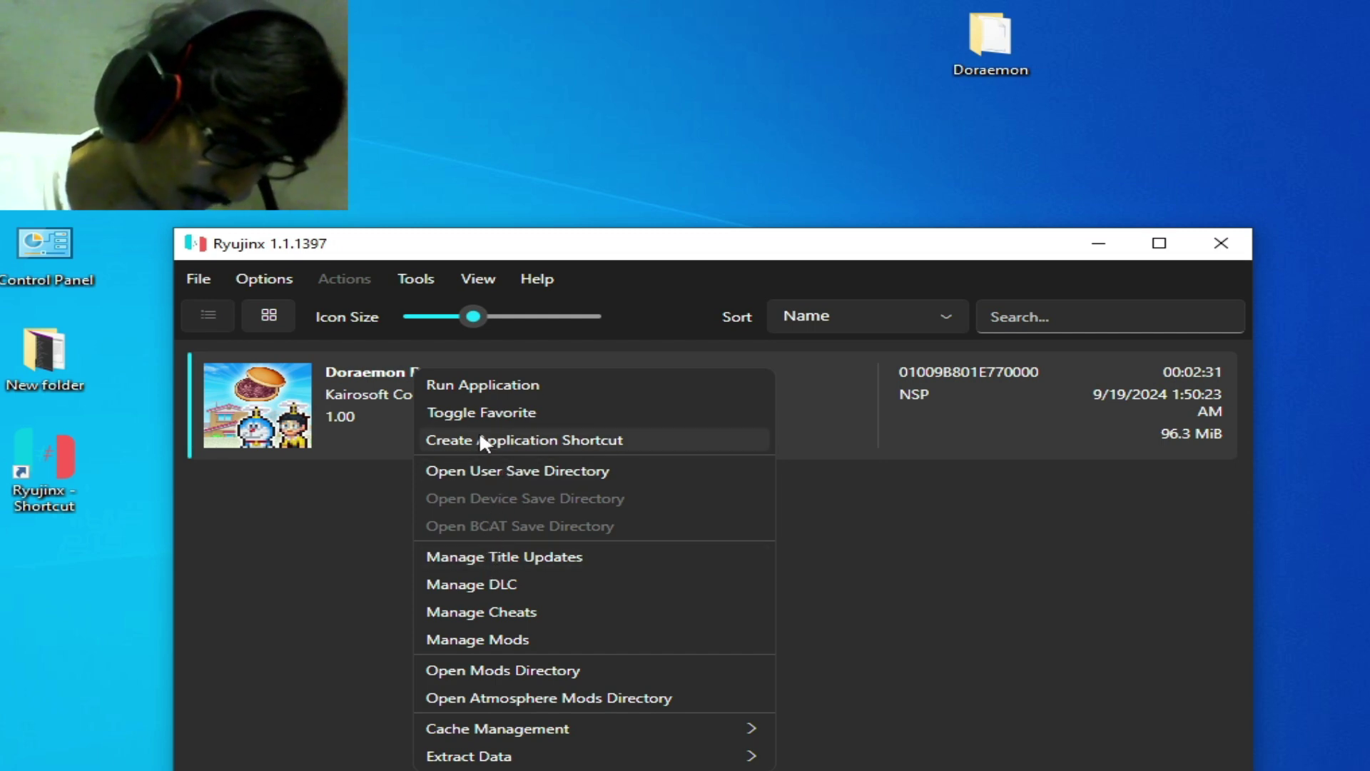
left_click(515, 433)
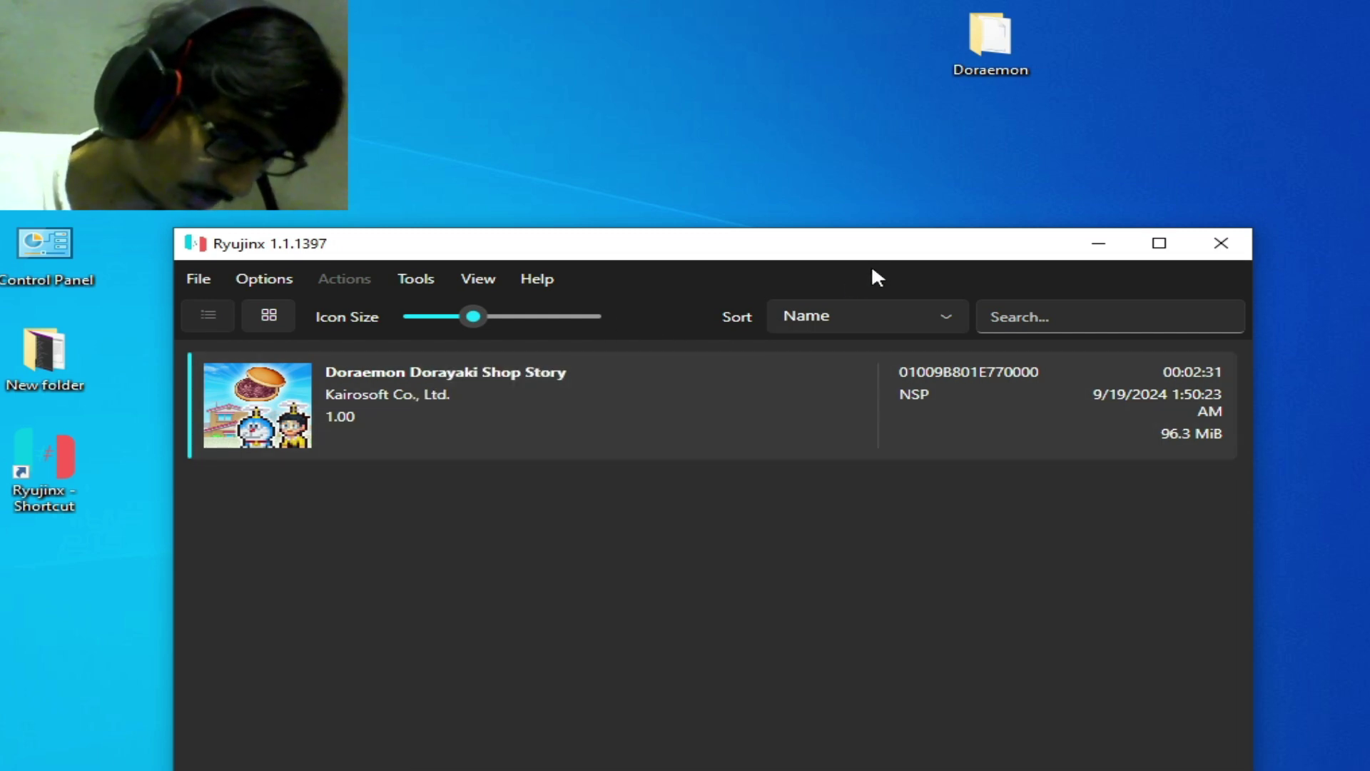
left_click(1214, 243)
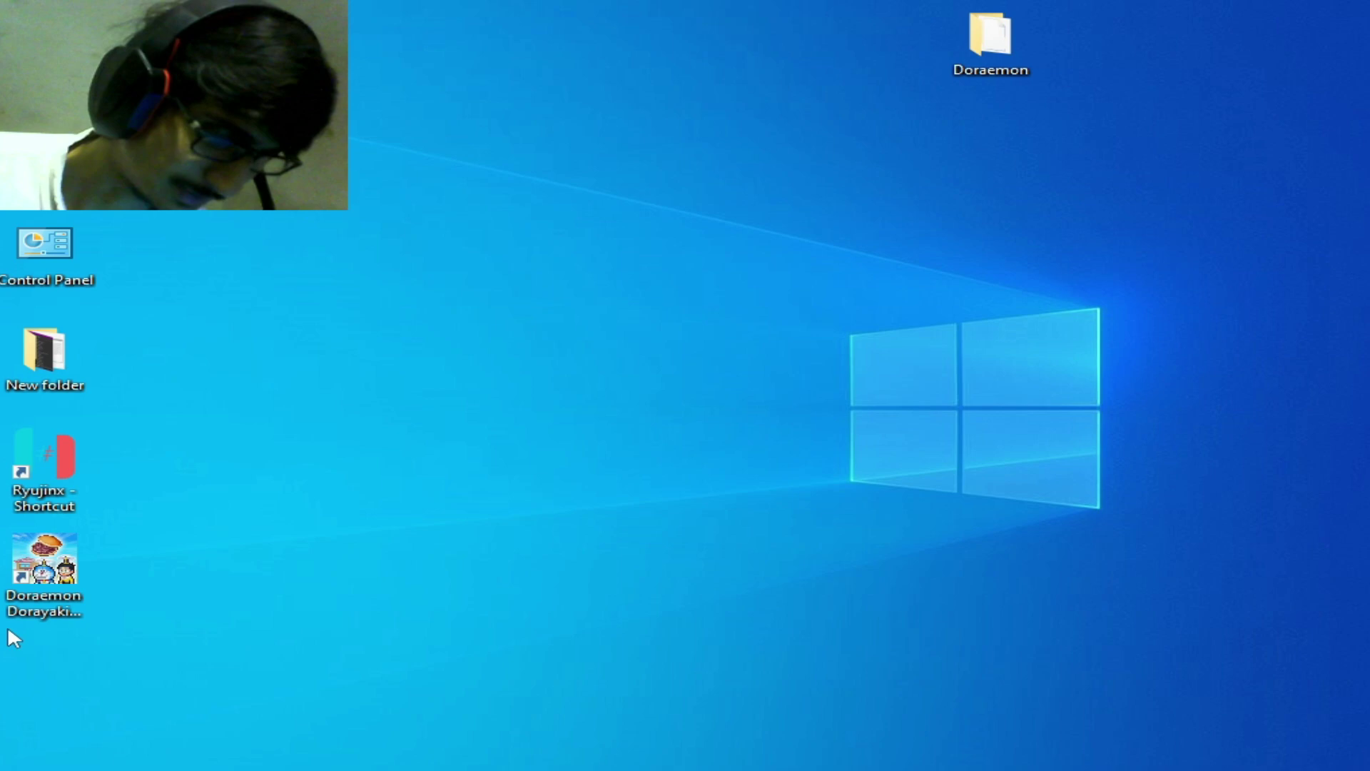
left_click_drag(18, 583, 657, 285)
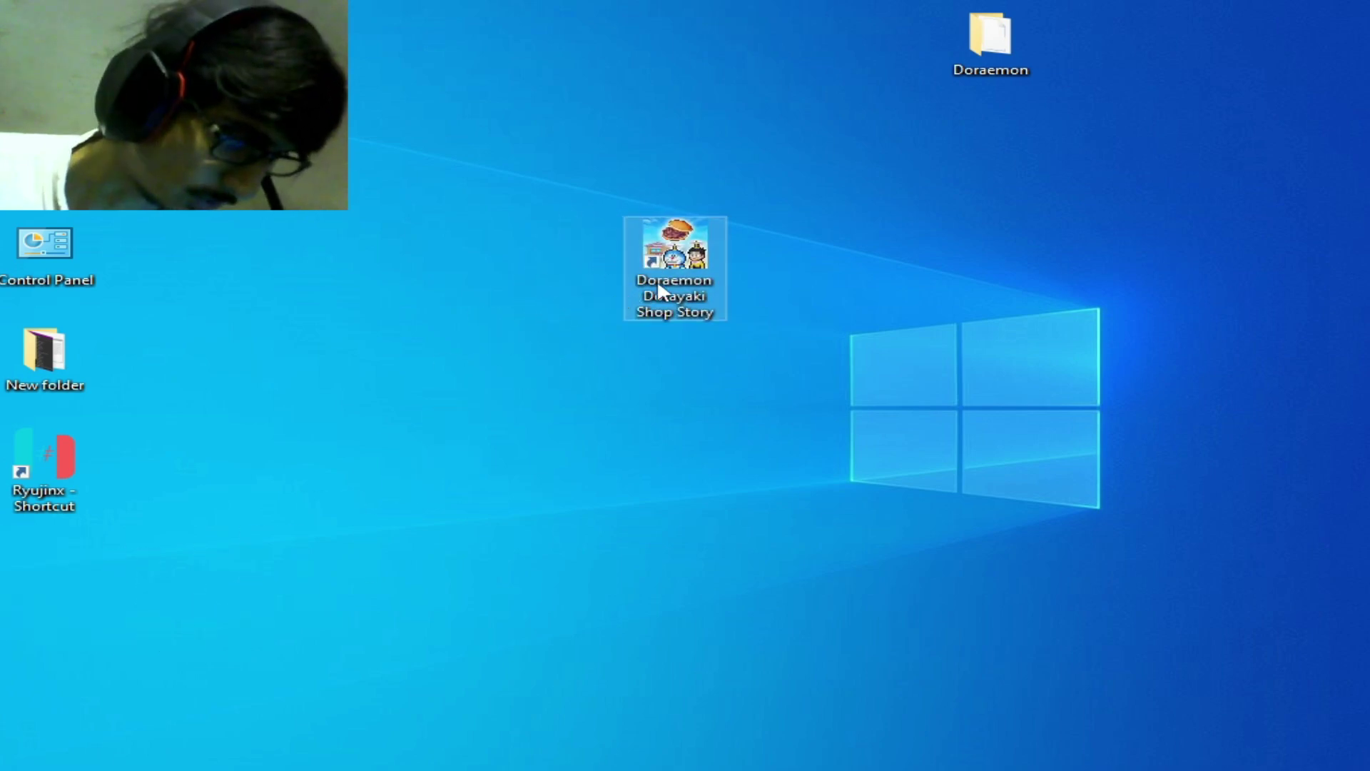
Launch Doraemon Dorayaki Shop Story from the new desktop shortcut, and exit the emulator while the game is loading.
right_click(680, 241)
left_click(787, 265)
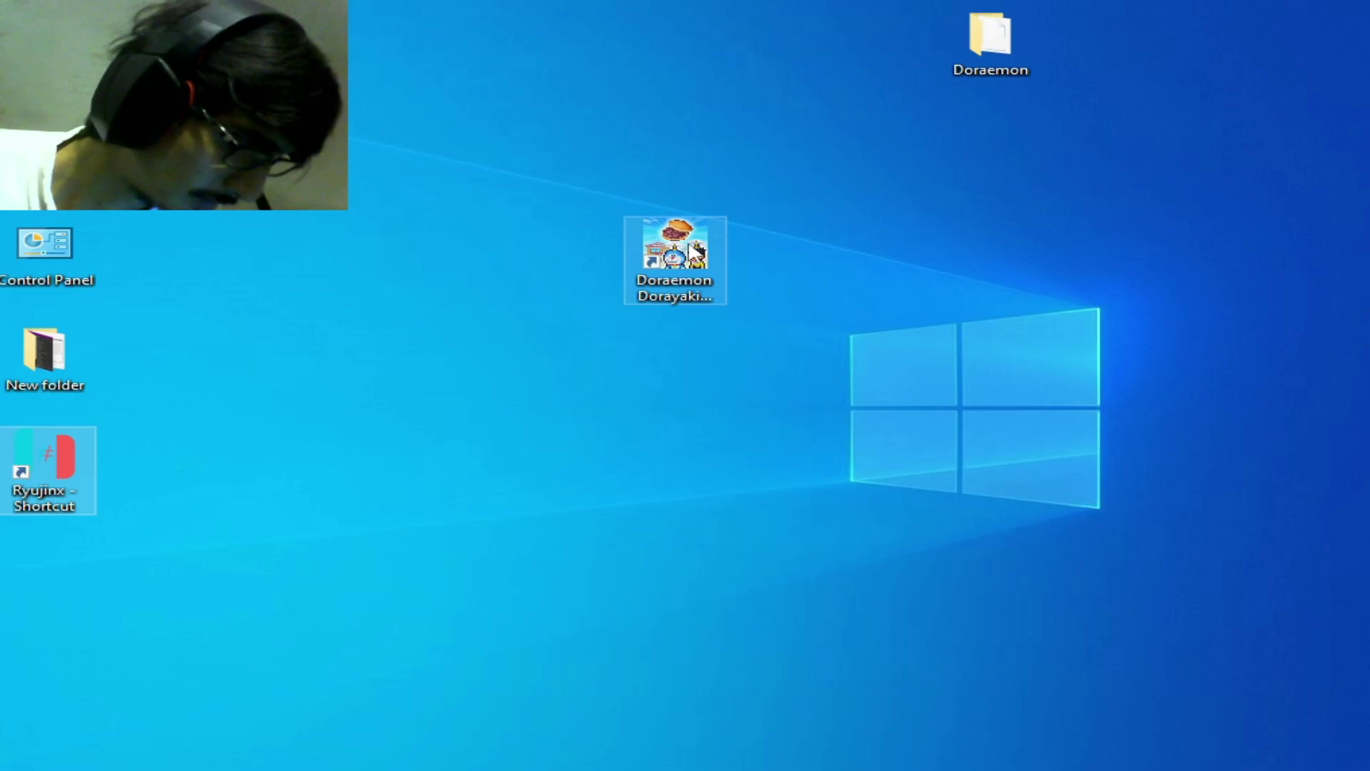
left_click(690, 244)
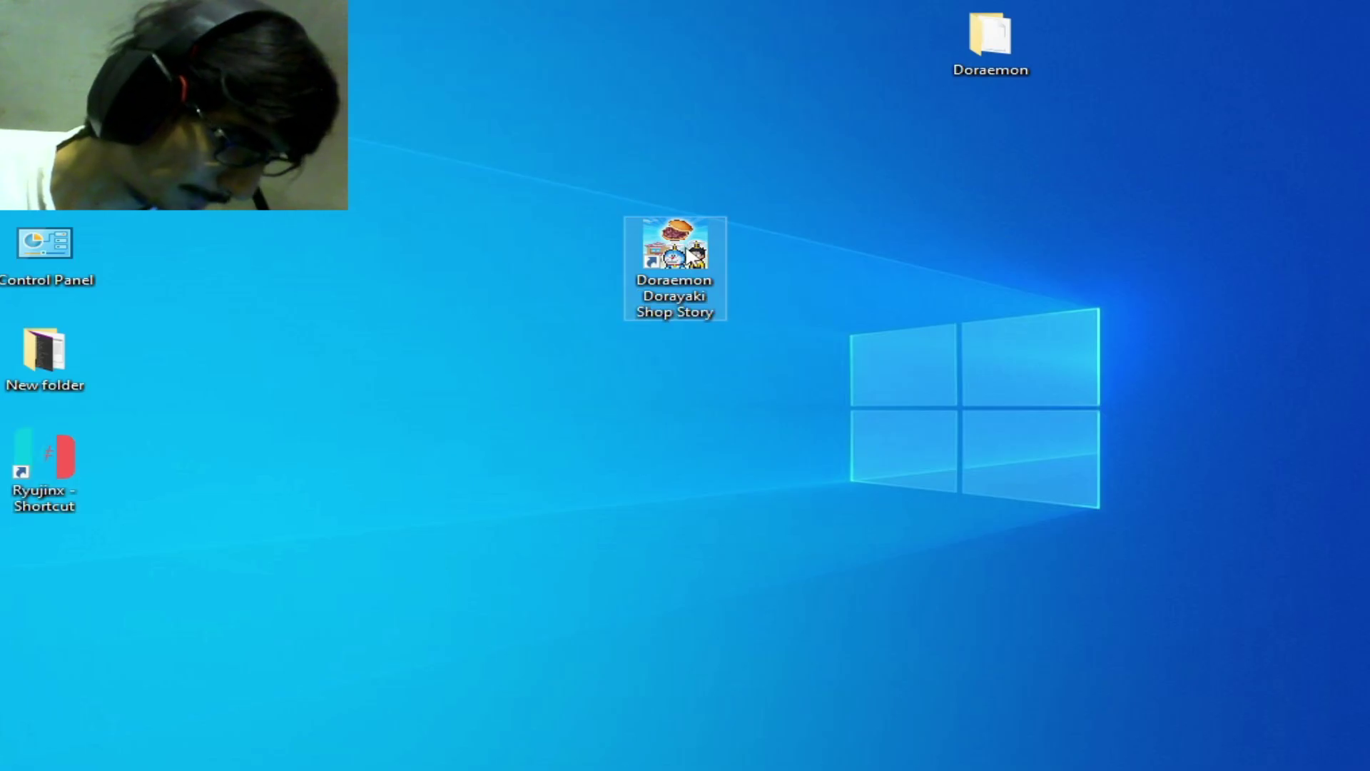
right_click(690, 244)
left_click(746, 249)
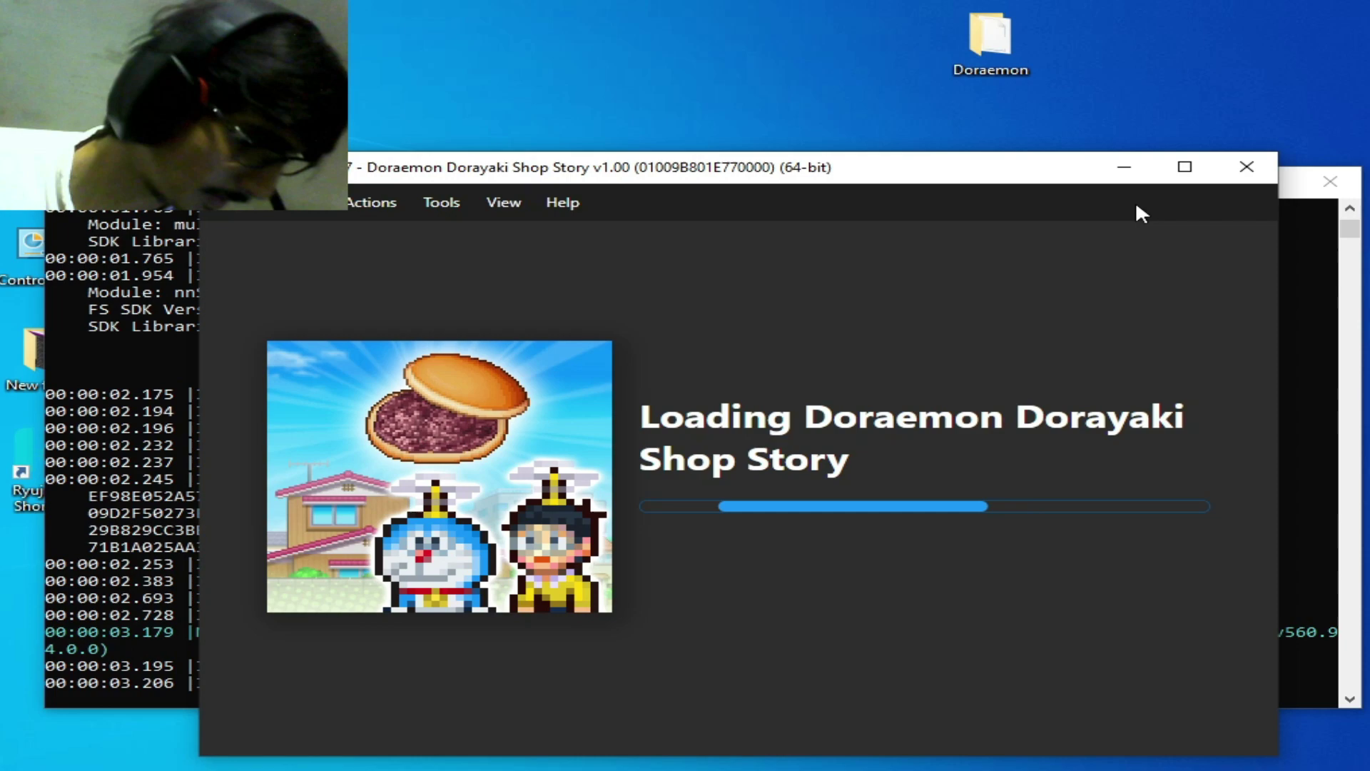
left_click(1247, 167)
left_click(708, 549)
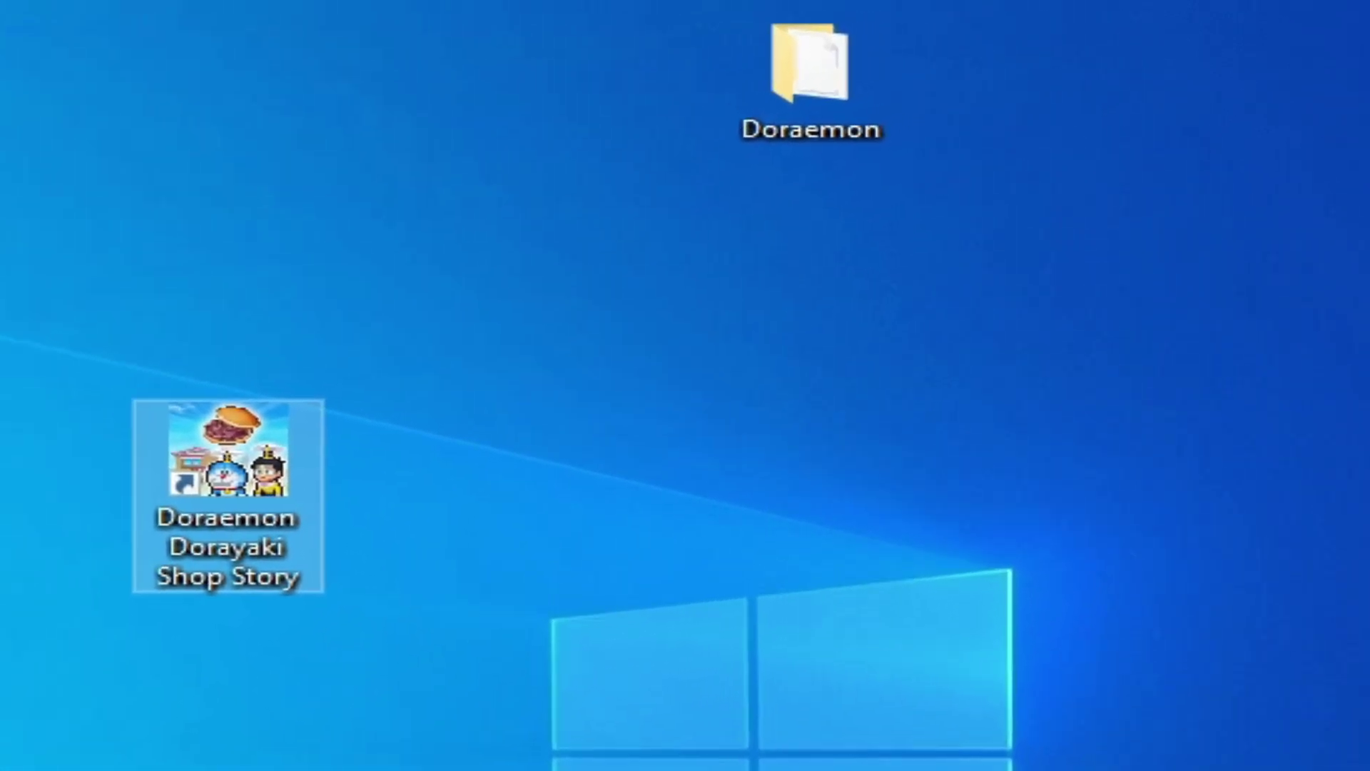
Rename the desktop's Doraemon game folder to Doramon.
left_click(800, 125)
right_click(801, 124)
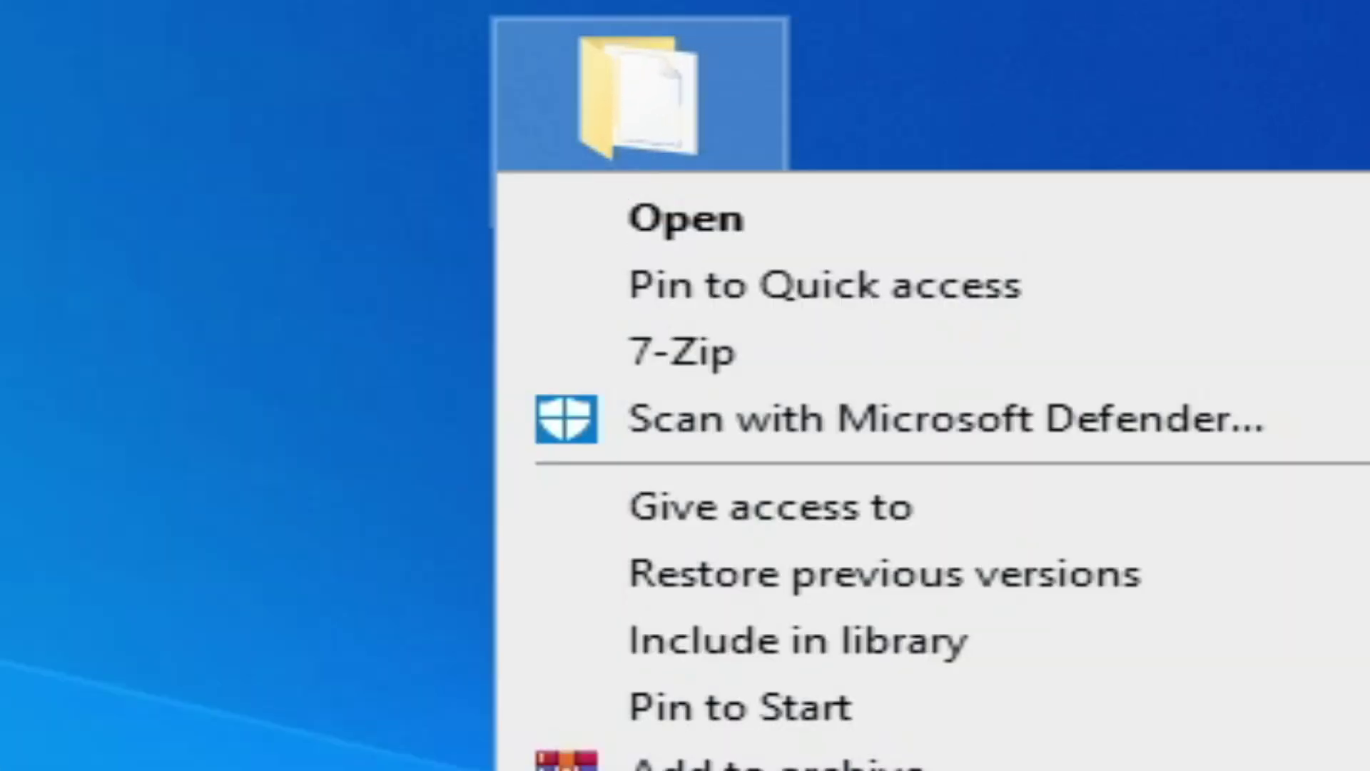
key("m")
left_click_drag(661, 208, 632, 213)
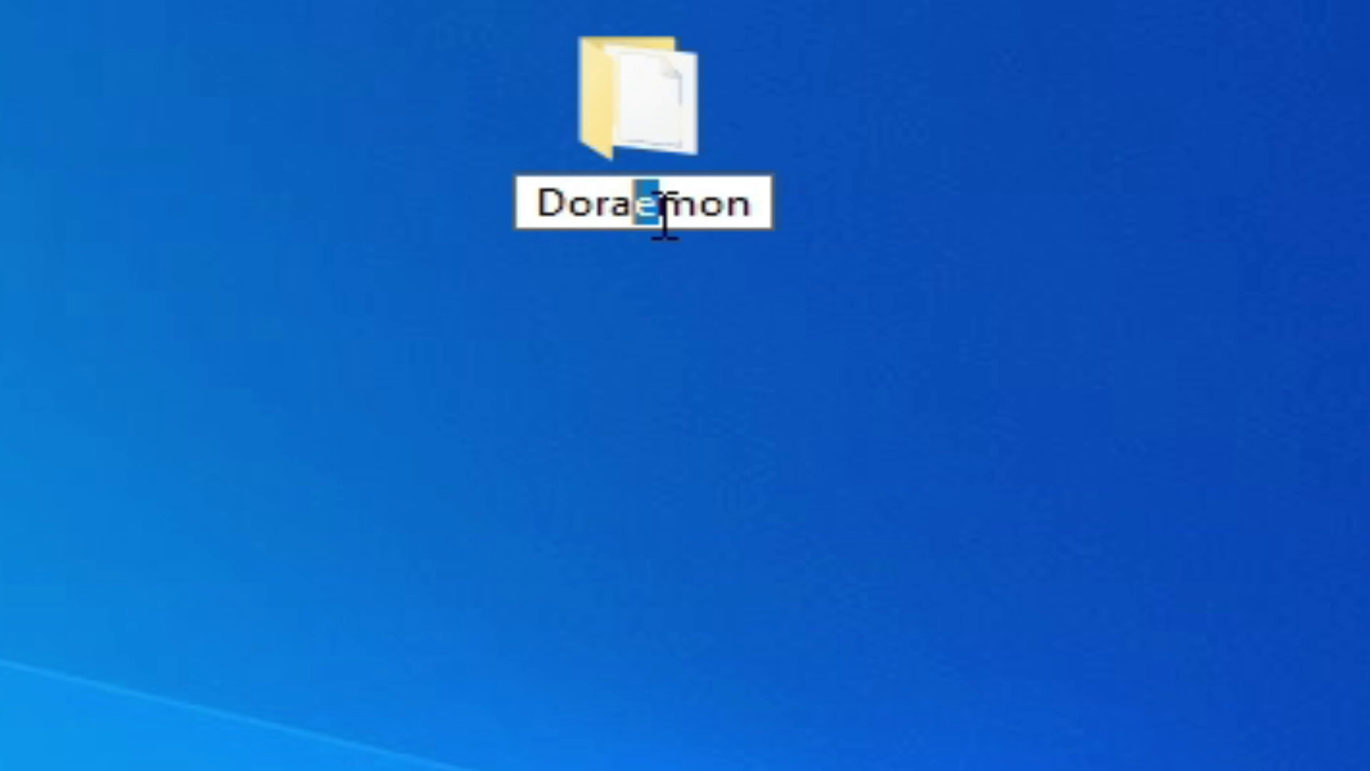
key("BackSpace")
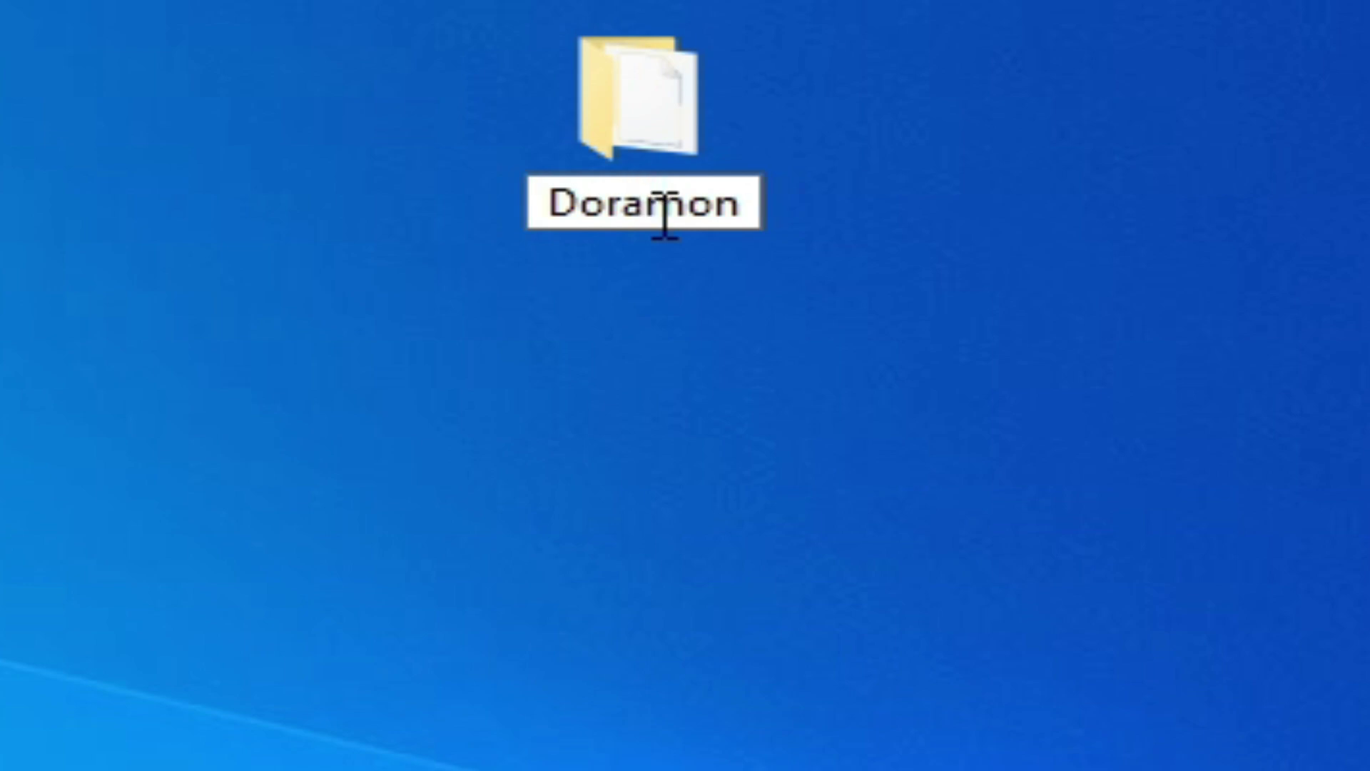
key("Return")
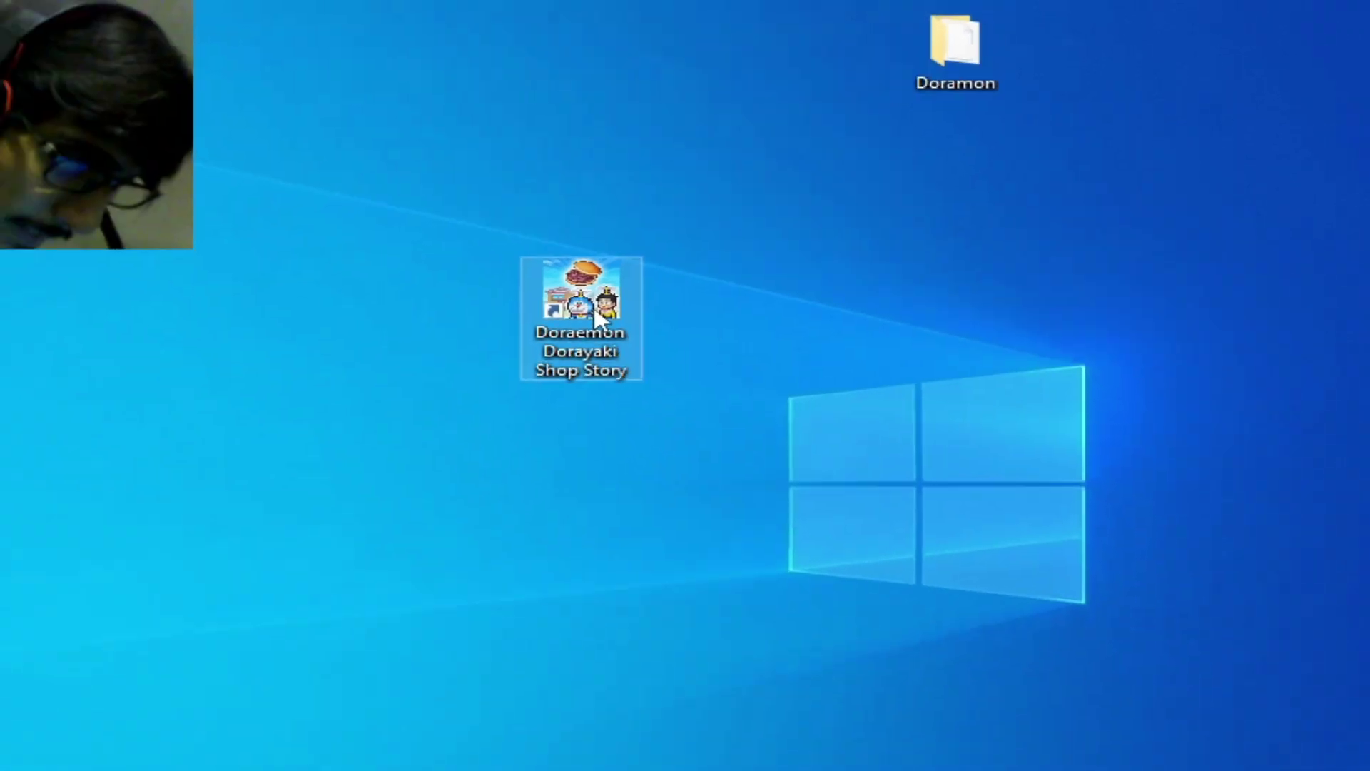
Try launching the game from its shortcut with the folder renamed, dismiss the error dialog and close Ryujinx.
right_click(684, 261)
left_click(749, 251)
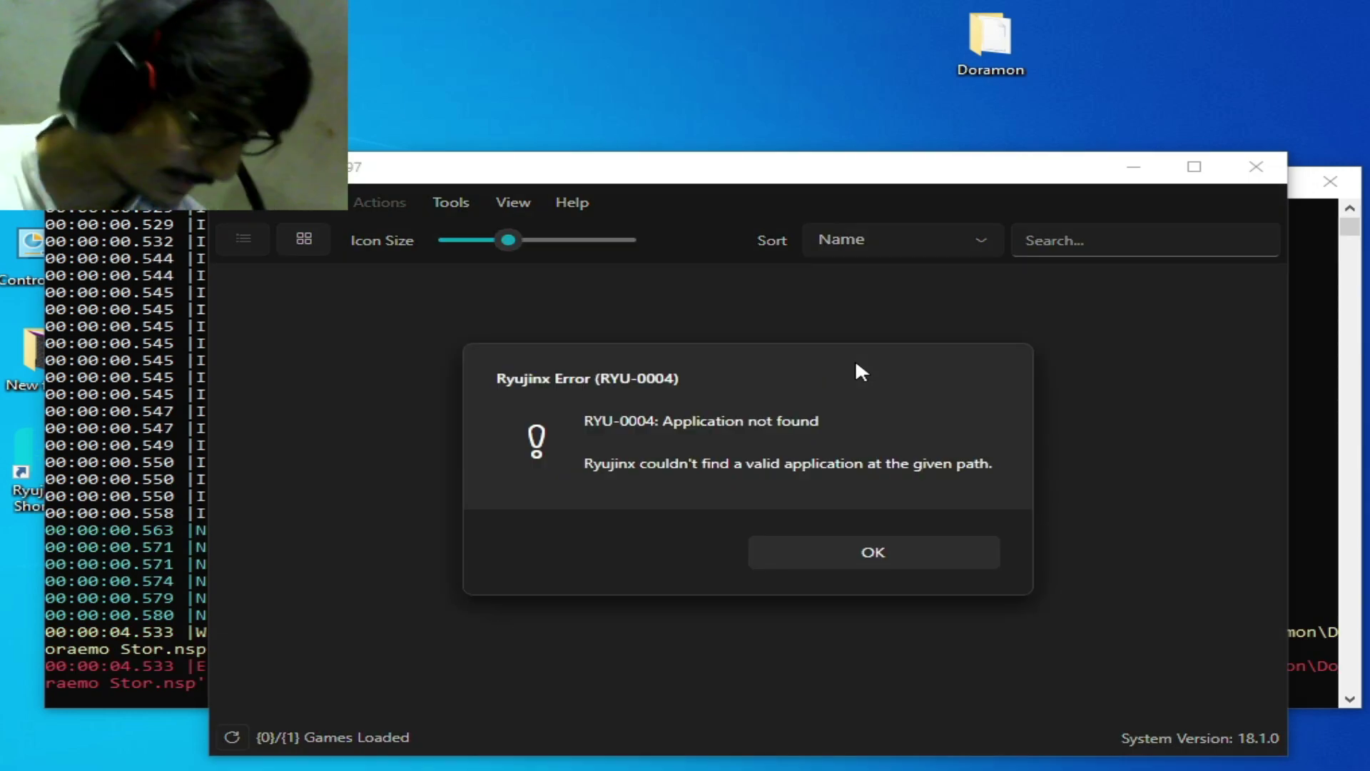
left_click(844, 554)
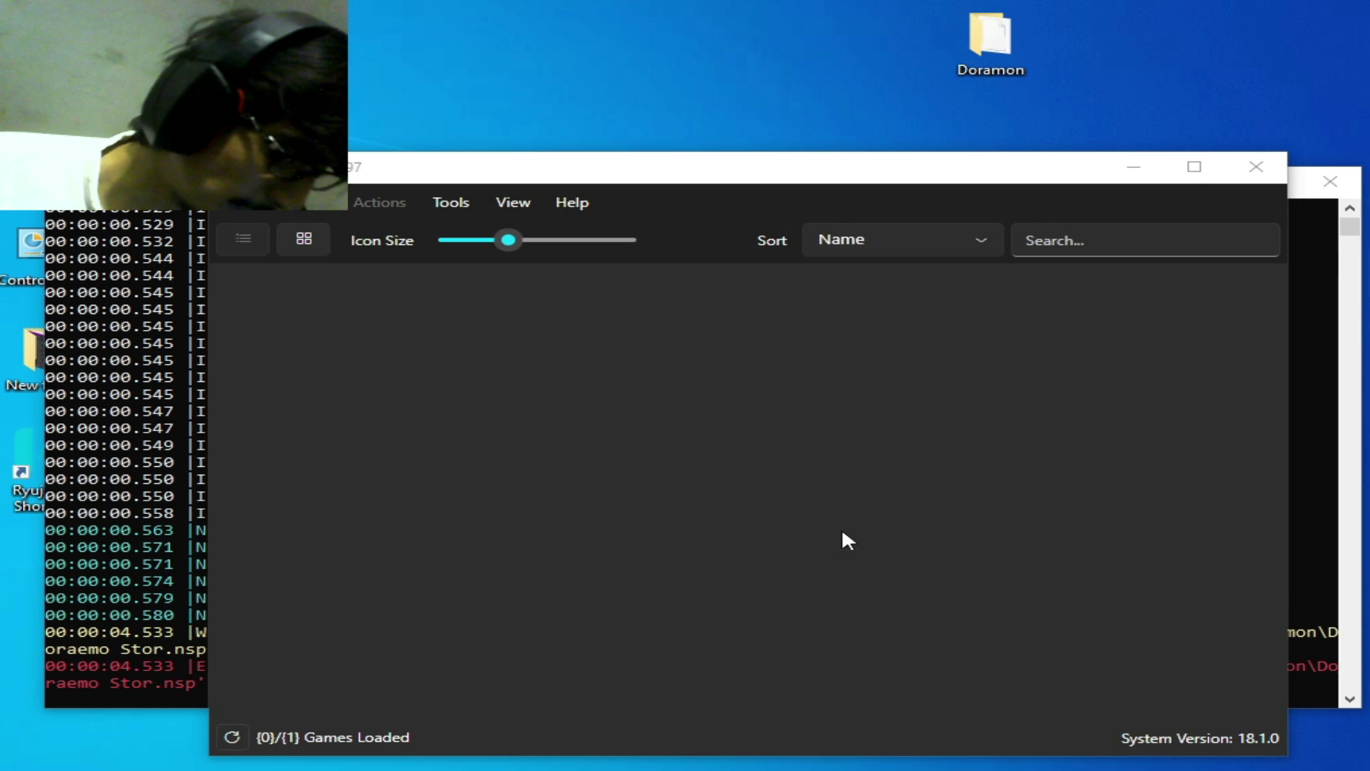
left_click(1256, 168)
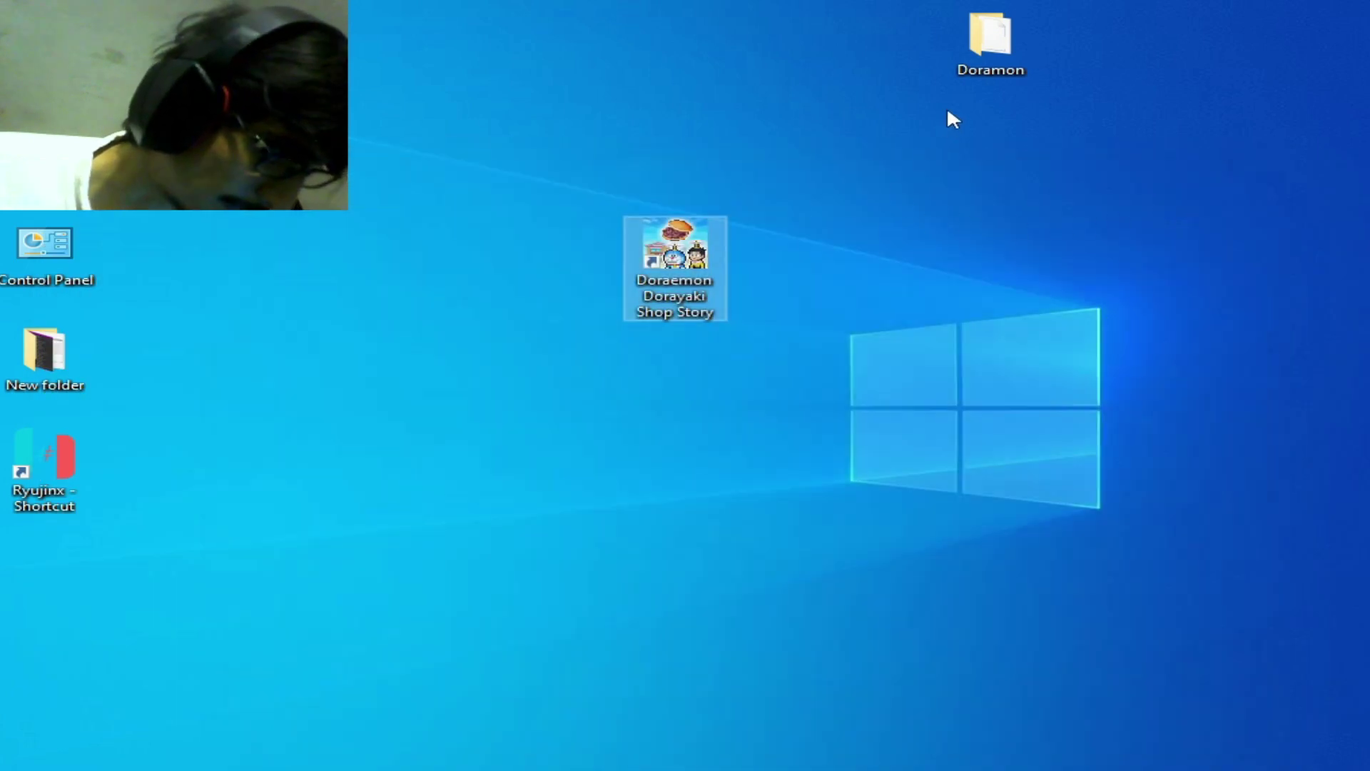
Check the contents of the desktop's Doramon folder and close it.
double_click(974, 60)
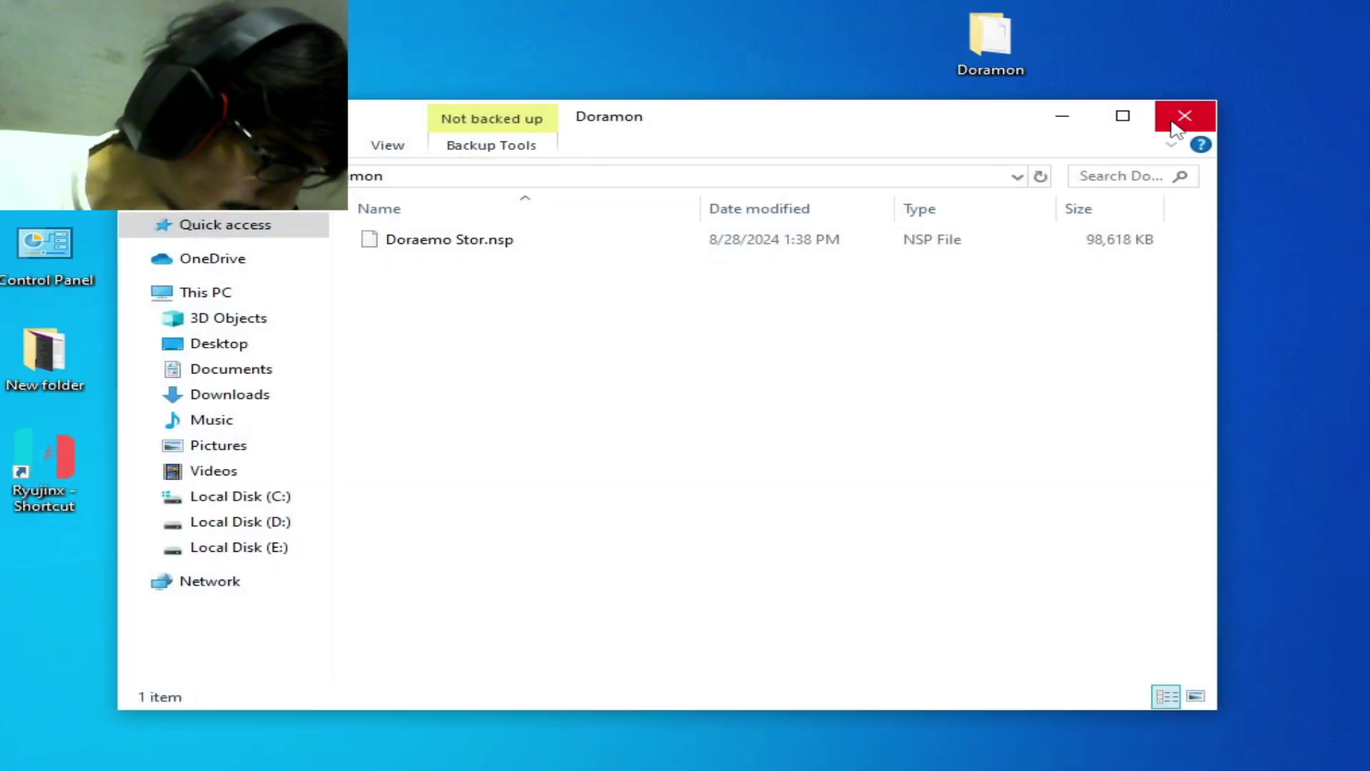
left_click(1176, 127)
left_click(687, 264)
right_click(687, 264)
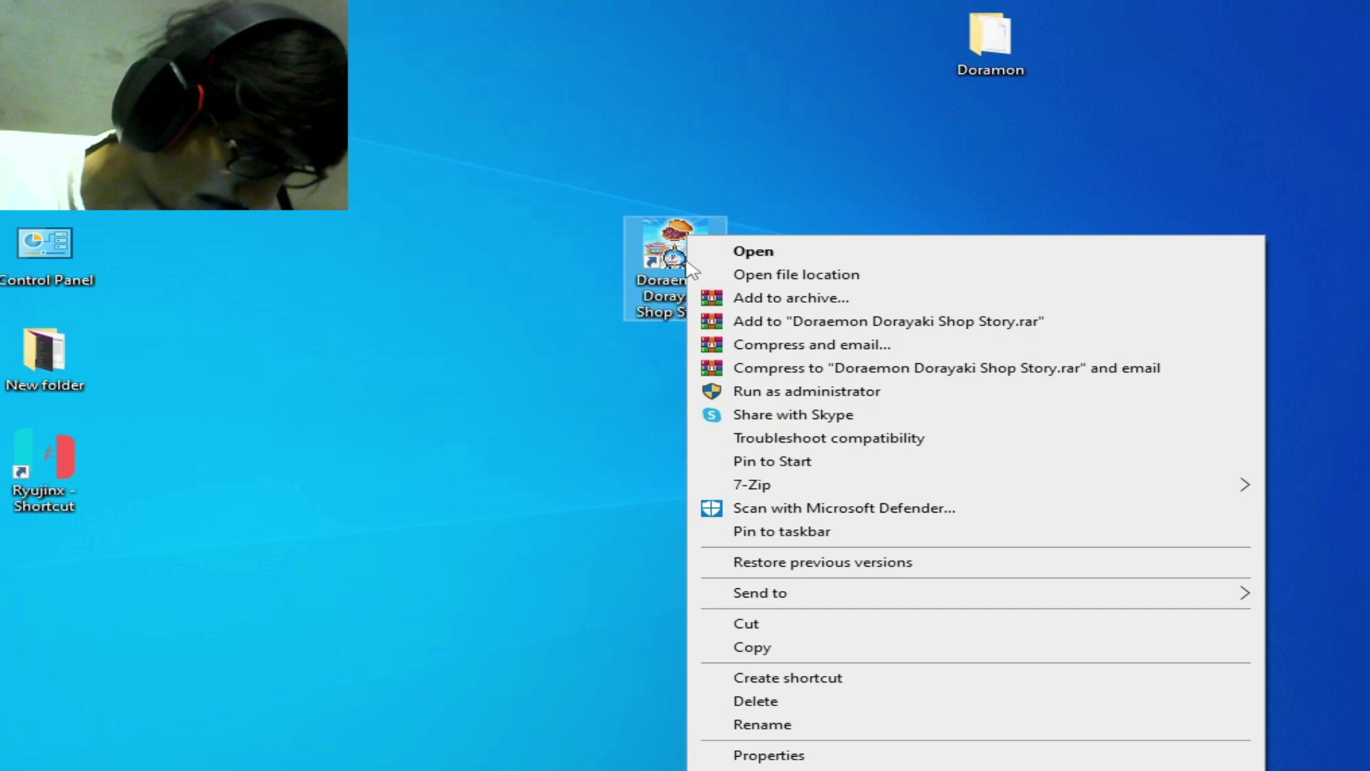
Start Ryujinx, delete Config.json from its data folder, and close both the folder and the emulator.
double_click(41, 457)
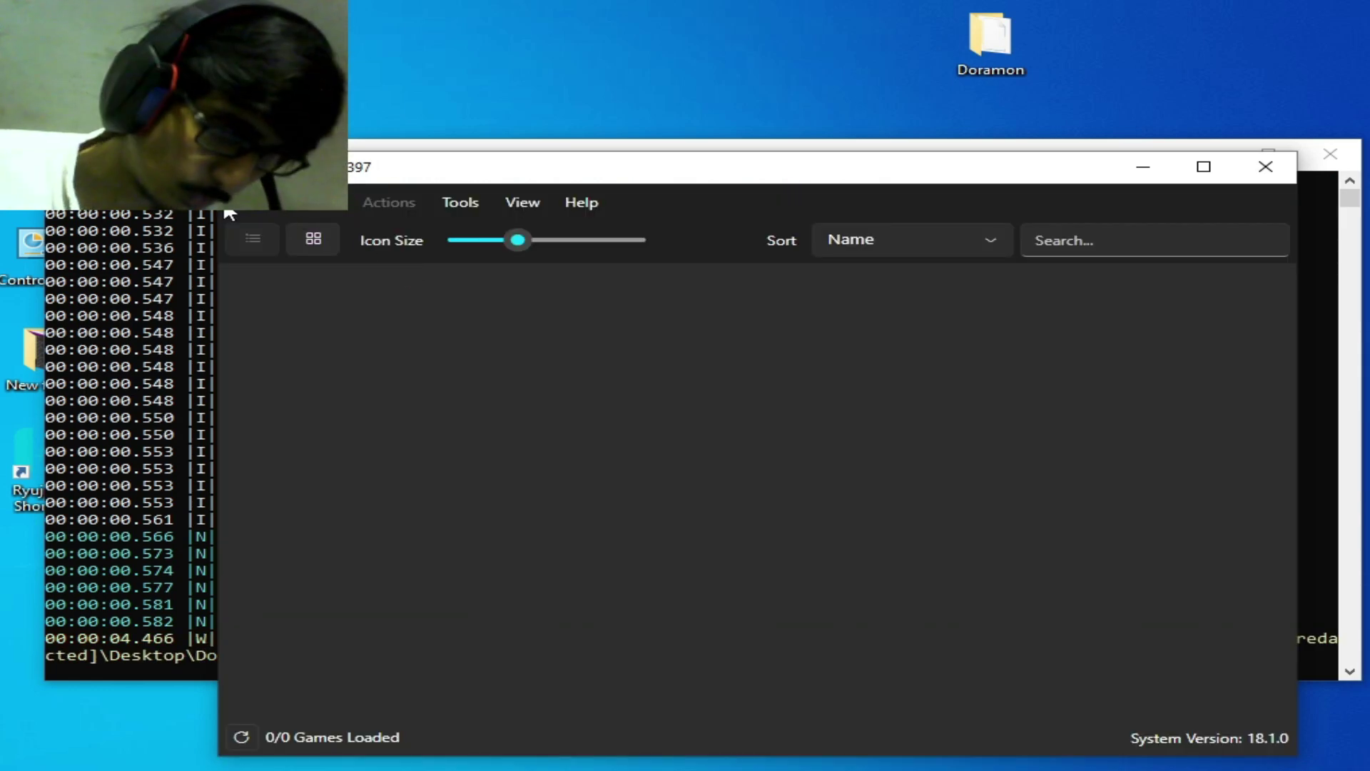
left_click(240, 211)
left_click(297, 322)
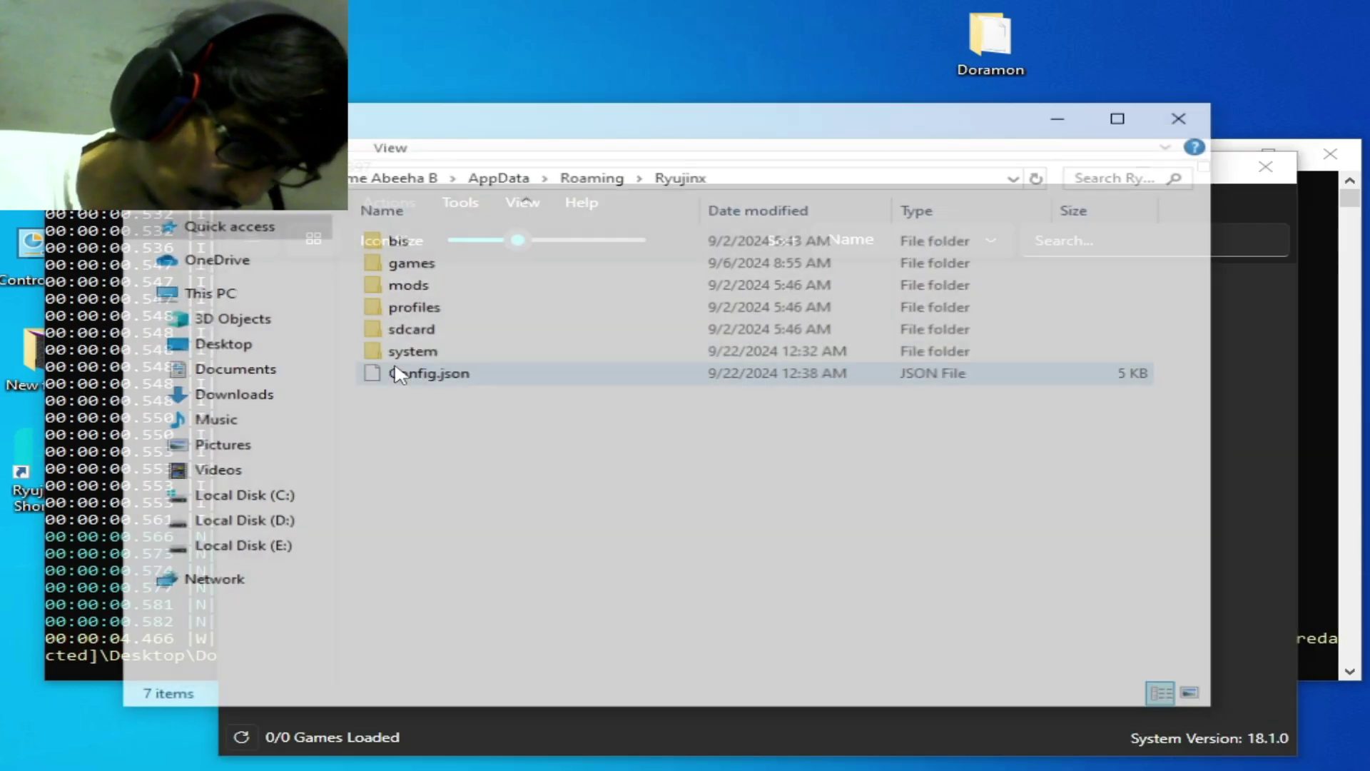
right_click(431, 376)
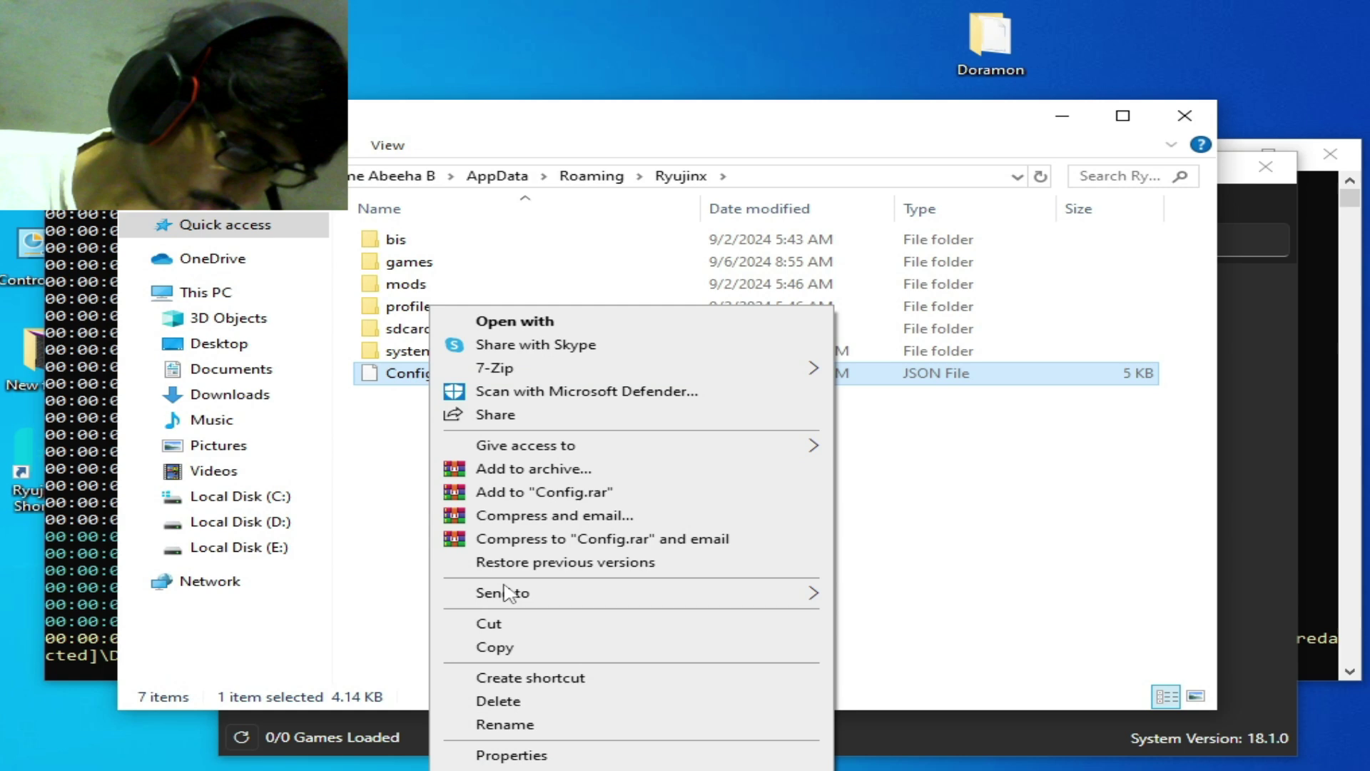
left_click(499, 701)
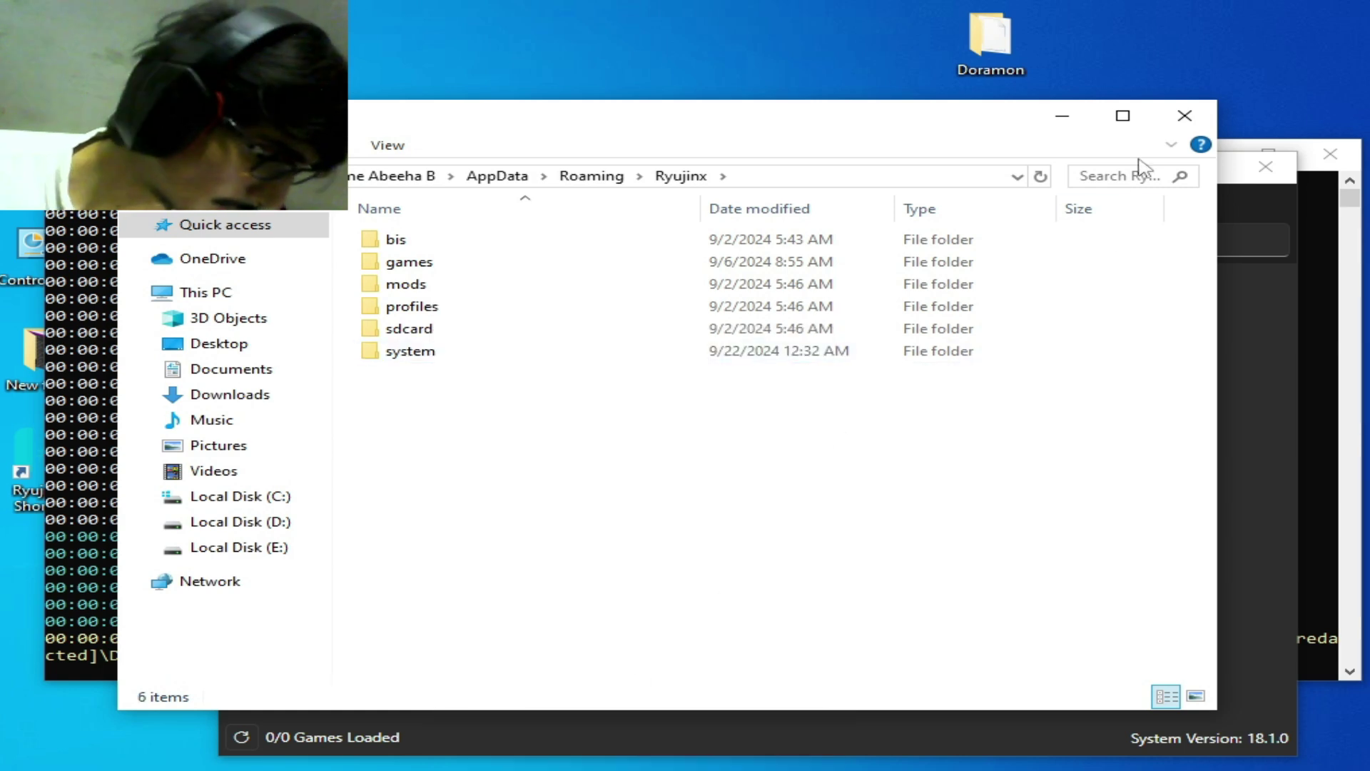
left_click(1185, 115)
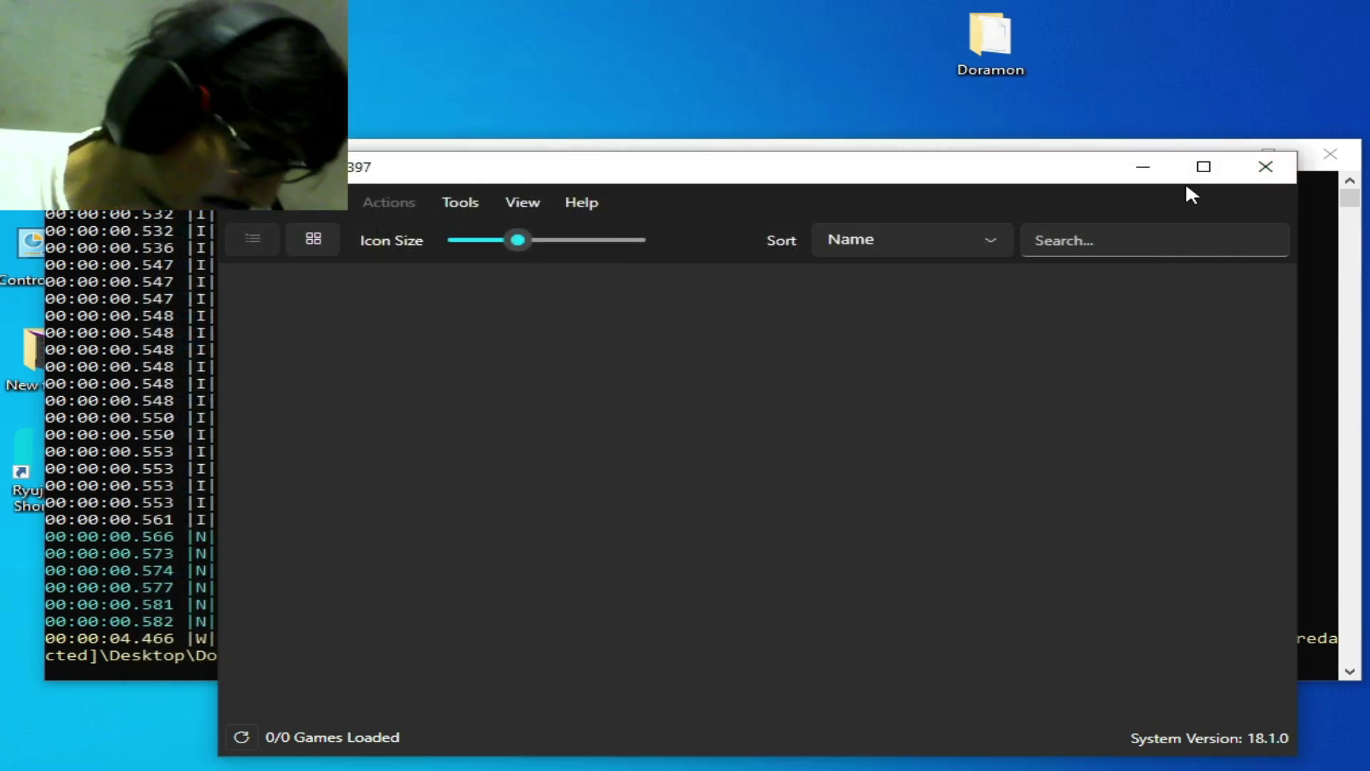
left_click(1265, 171)
Restart Ryujinx and remove the old Desktop\Doraemon path from the game directories in its settings.
right_click(37, 448)
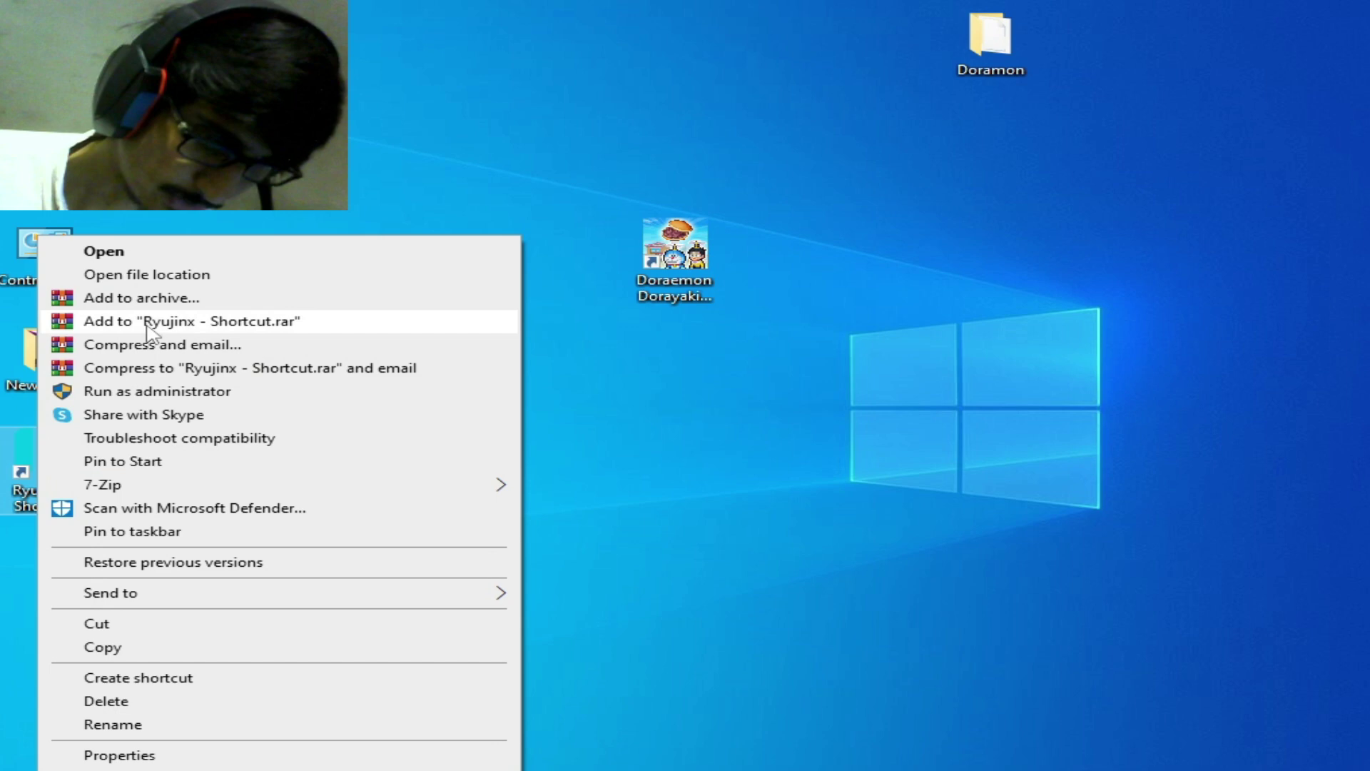
left_click(141, 258)
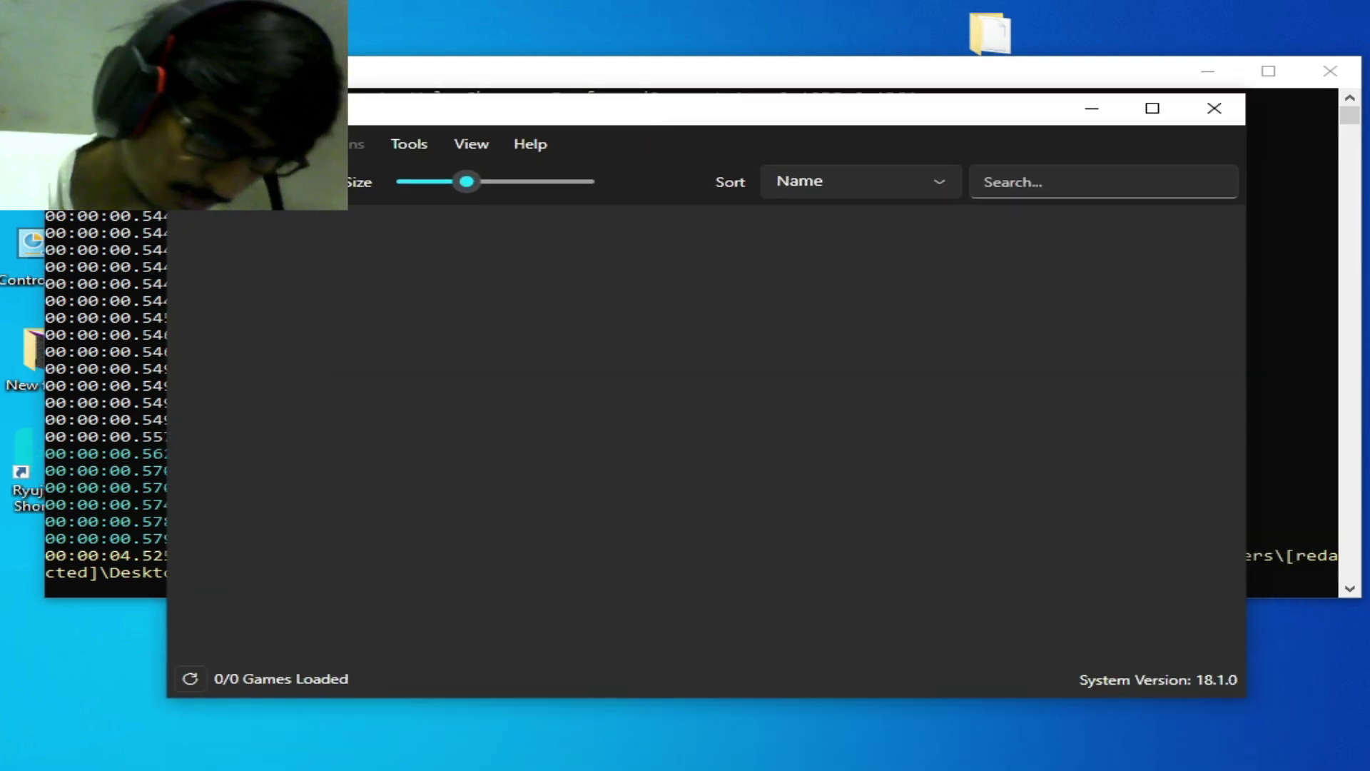
left_click(329, 144)
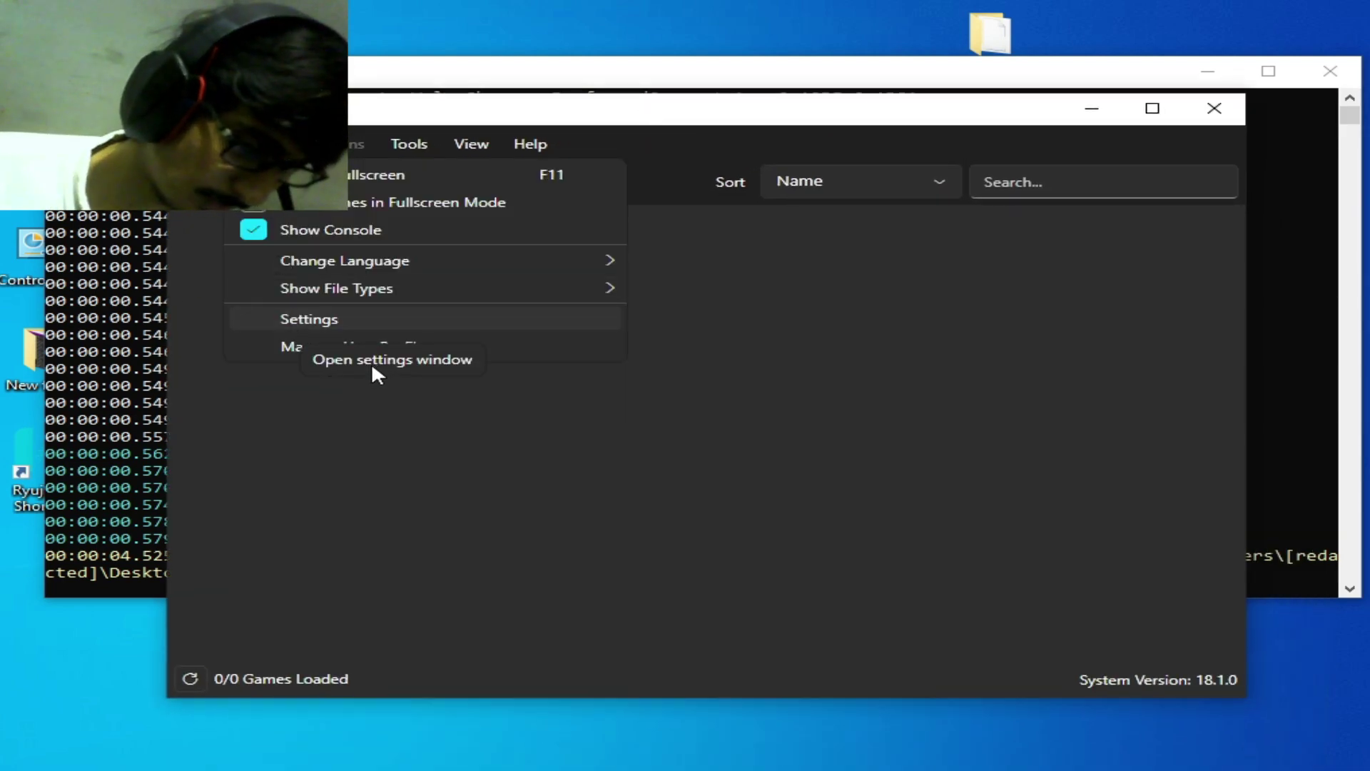
left_click(356, 319)
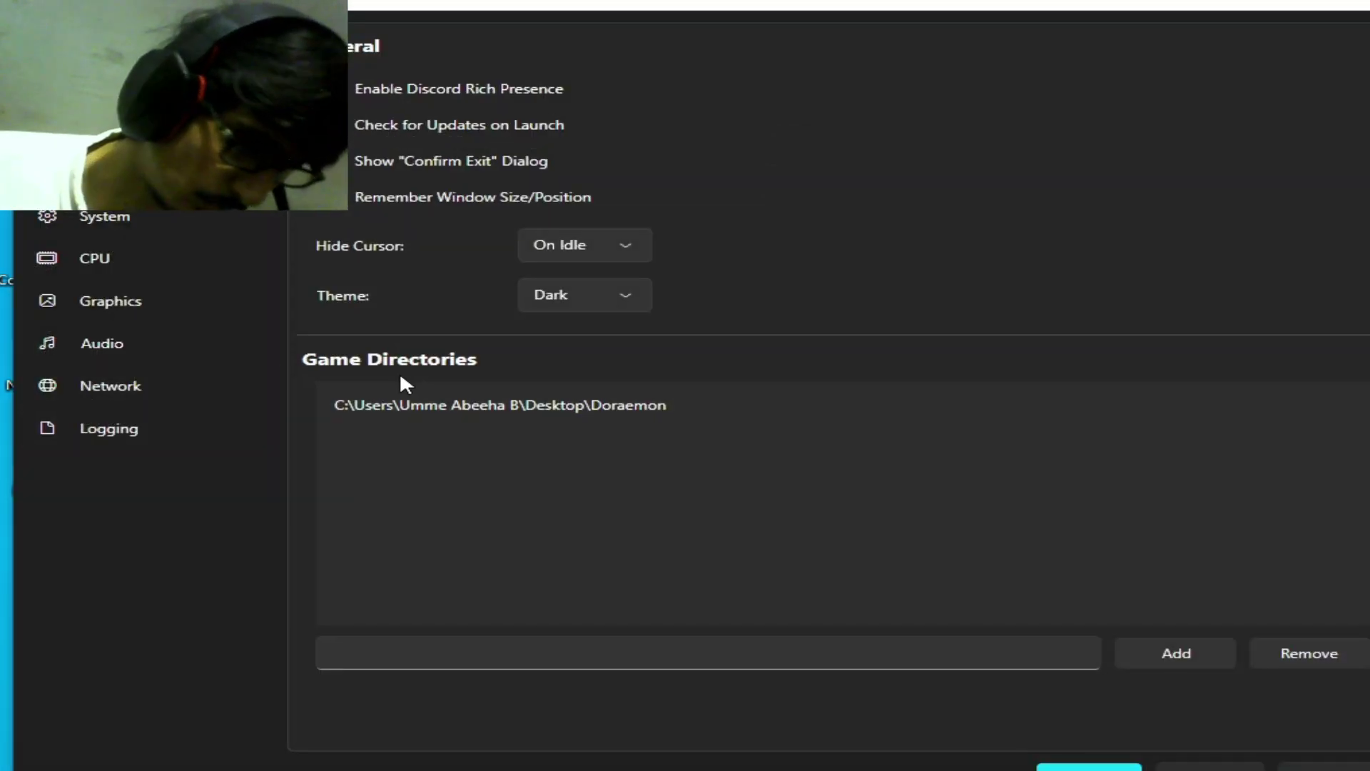
left_click(461, 400)
left_click(1306, 655)
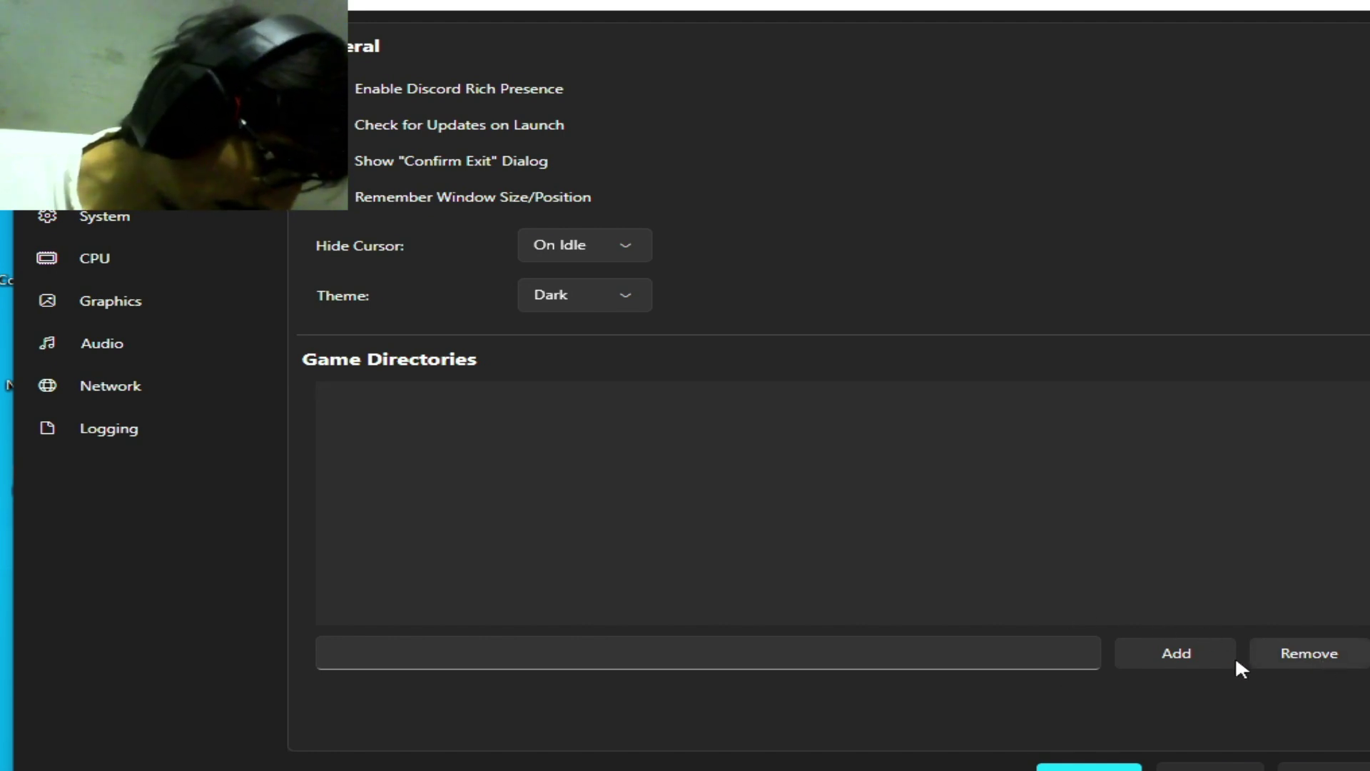
Add the desktop's Doramon folder as a game directory, save the settings and close Ryujinx.
left_click(1186, 660)
left_click(122, 185)
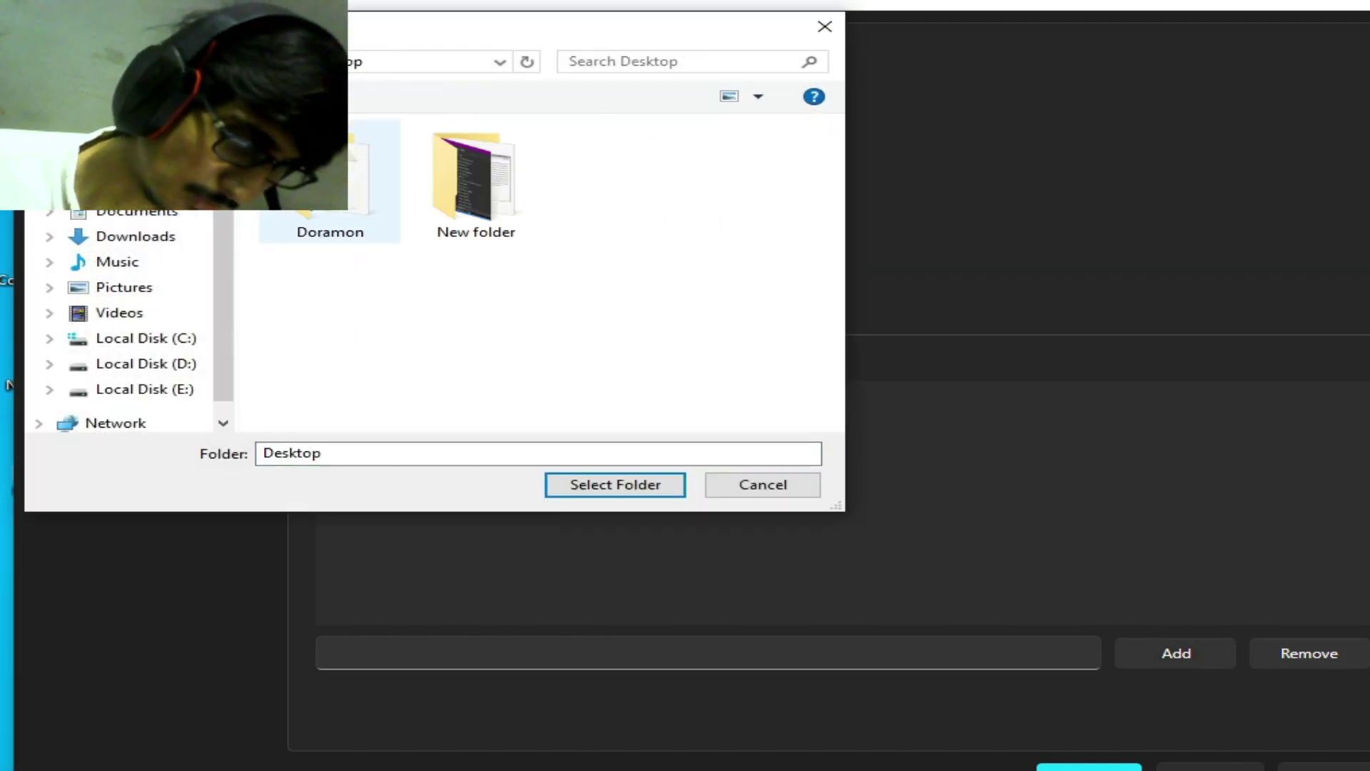
double_click(330, 178)
left_click(634, 484)
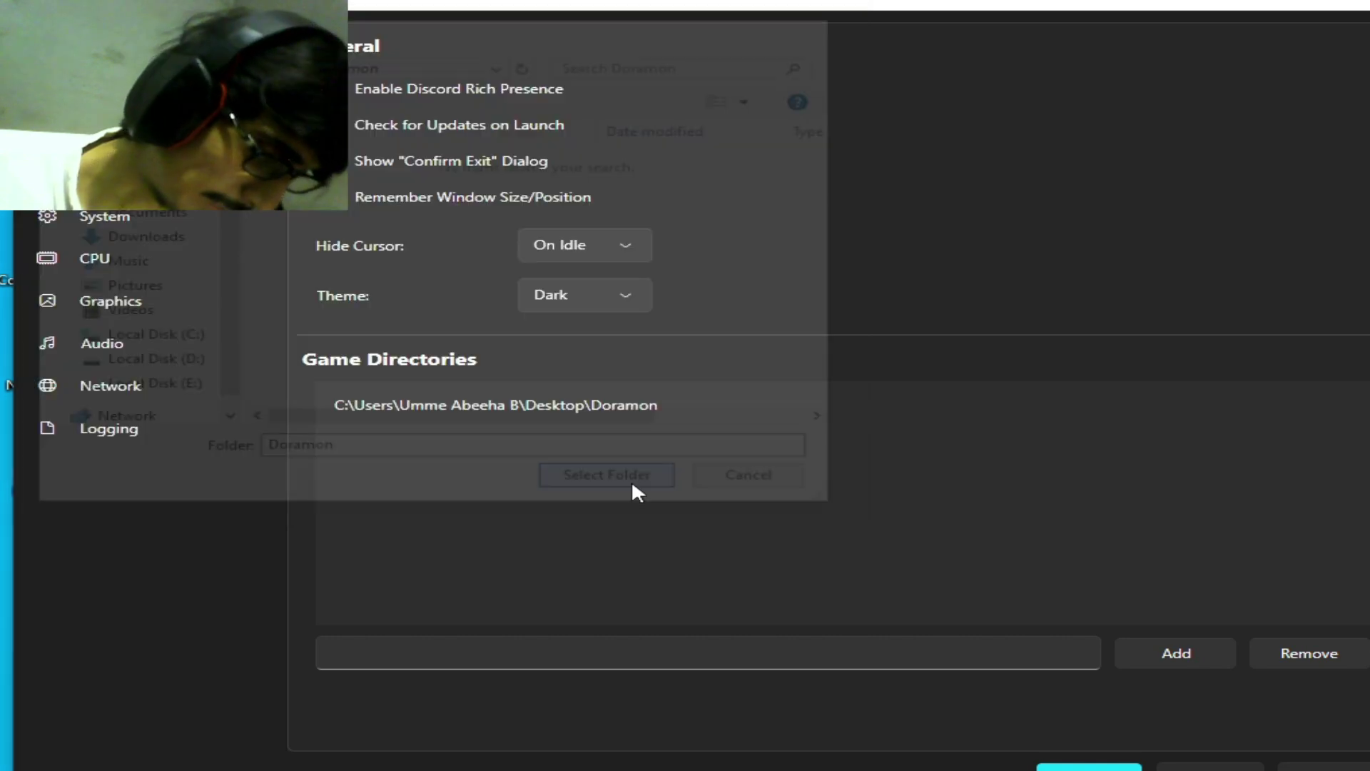
left_click_drag(1049, 7, 844, 71)
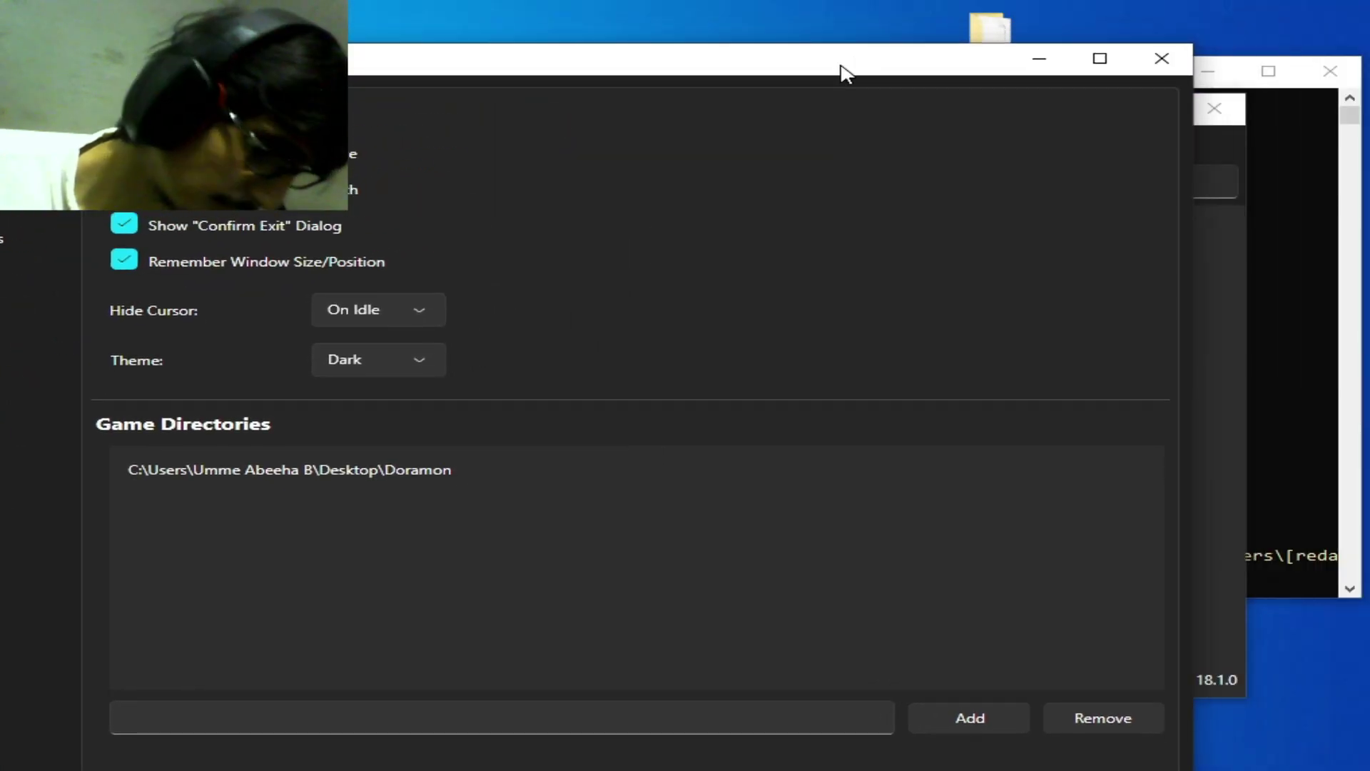
left_click(1117, 55)
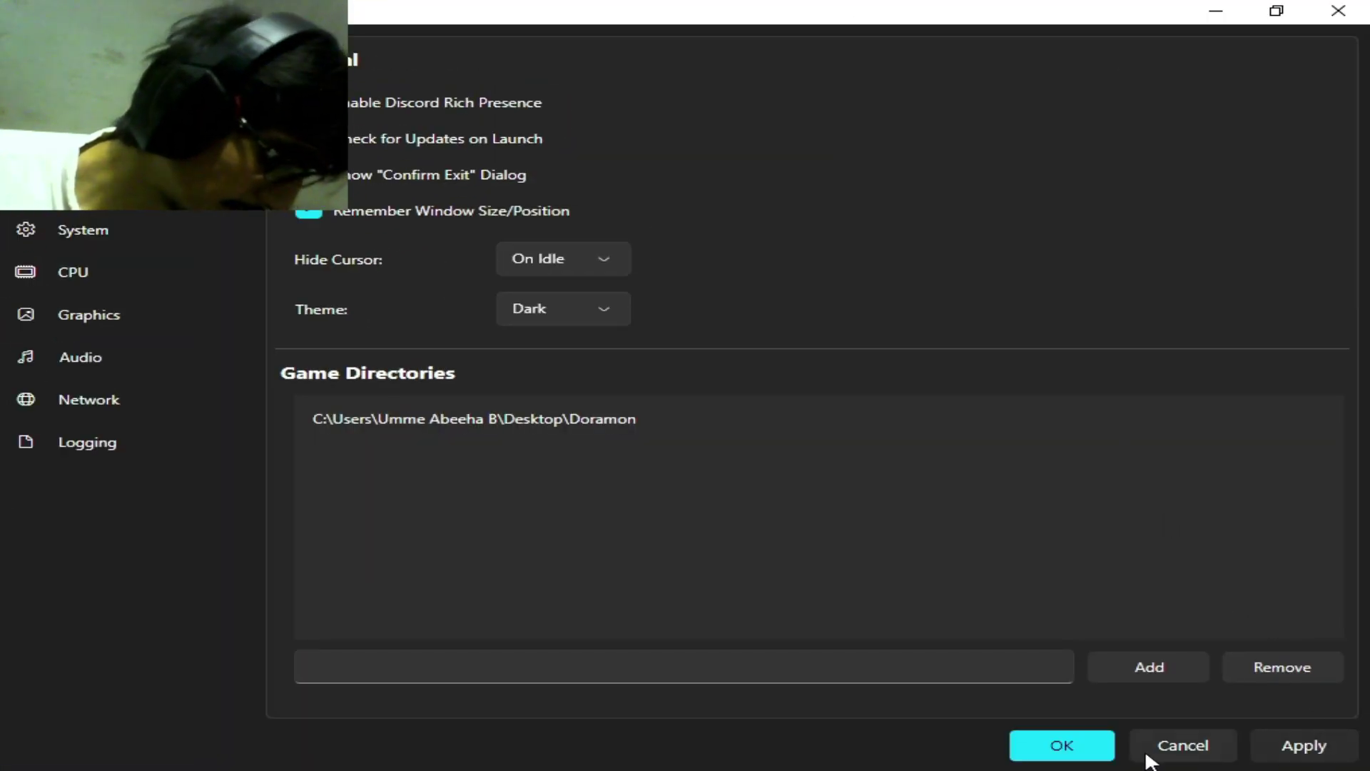
left_click(1065, 748)
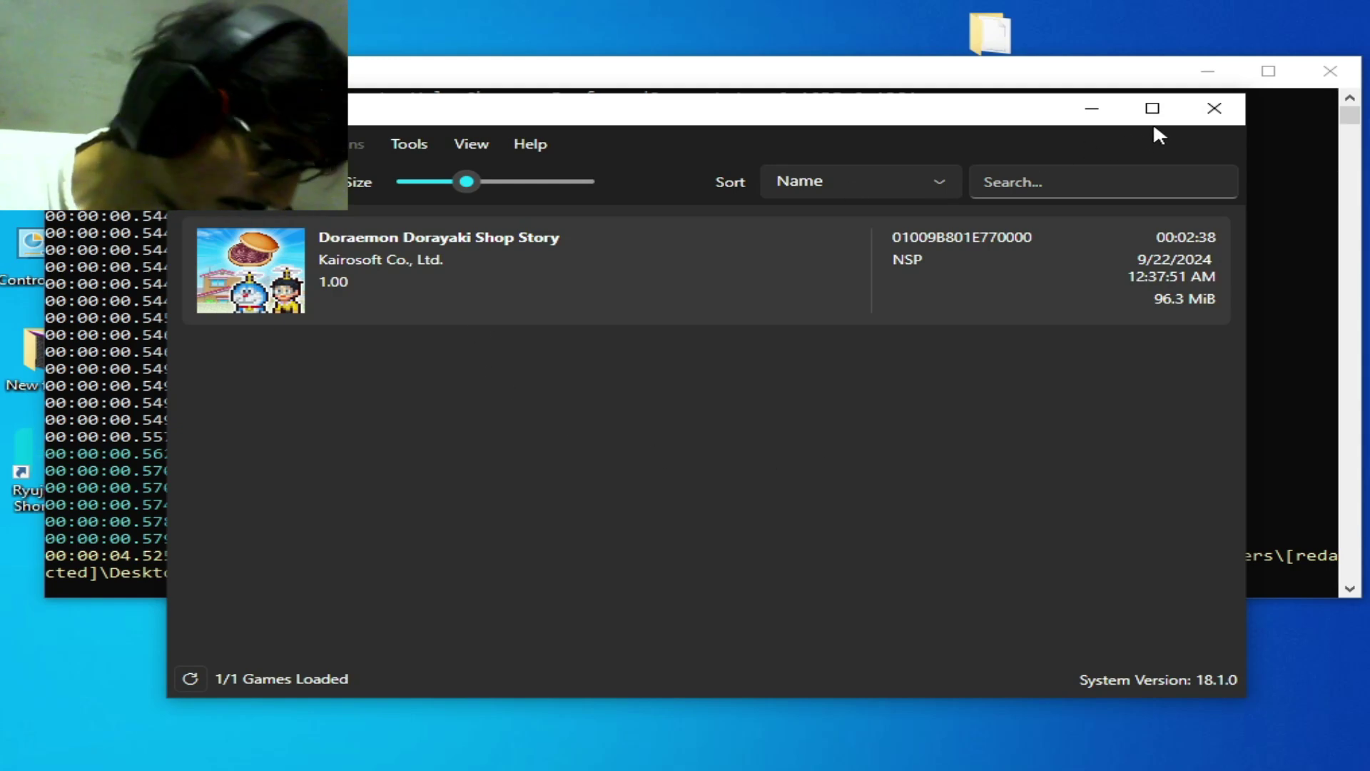
left_click(1201, 108)
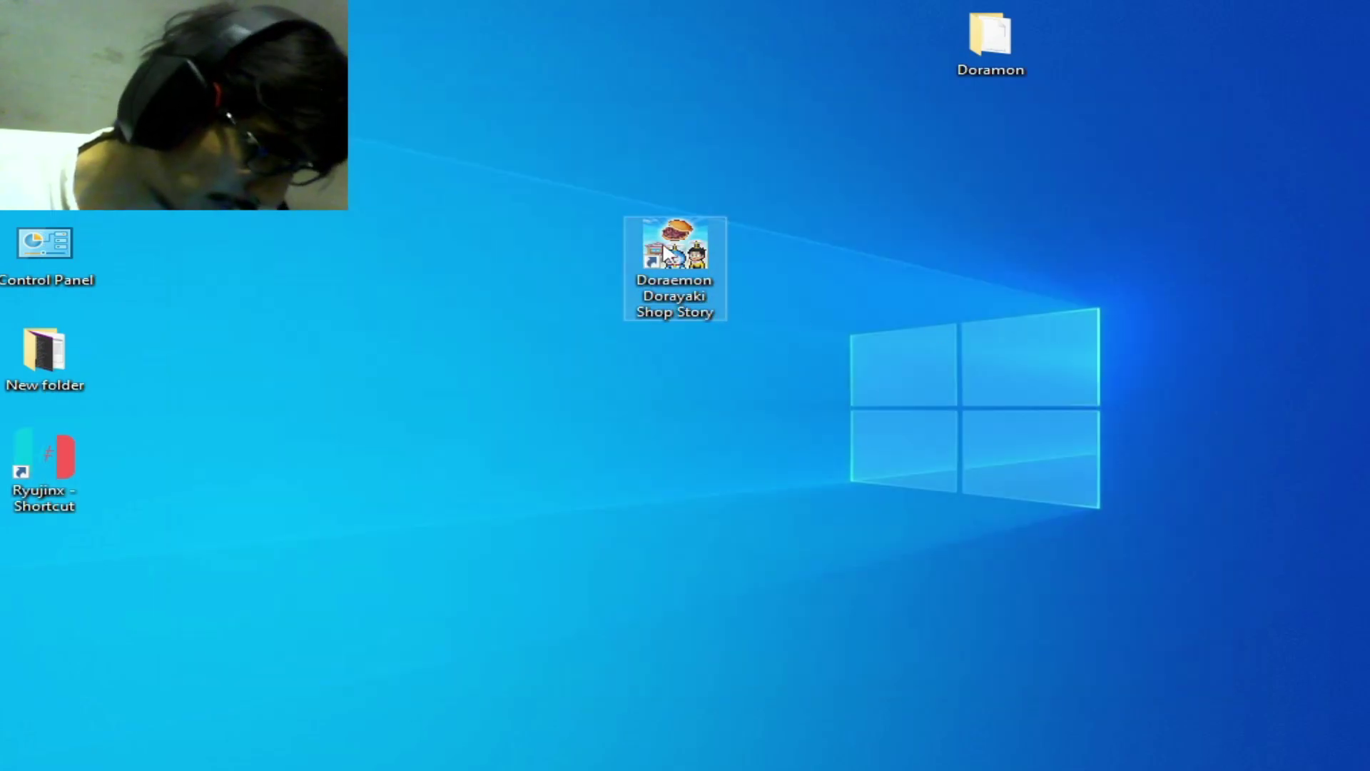
Delete the old Doraemon Dorayaki Shop Story desktop shortcut, create a new application shortcut from Ryujinx and close the emulator.
right_click(665, 250)
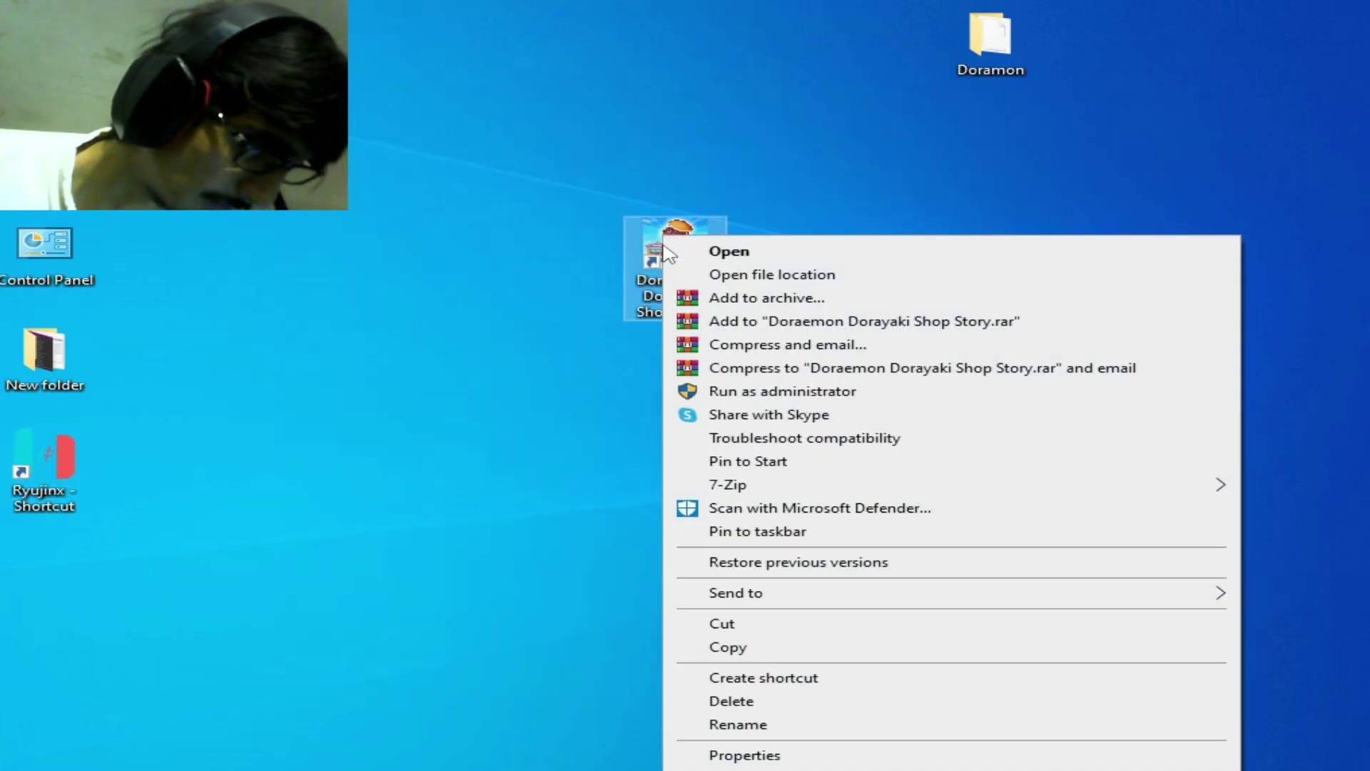
left_click(731, 701)
double_click(34, 447)
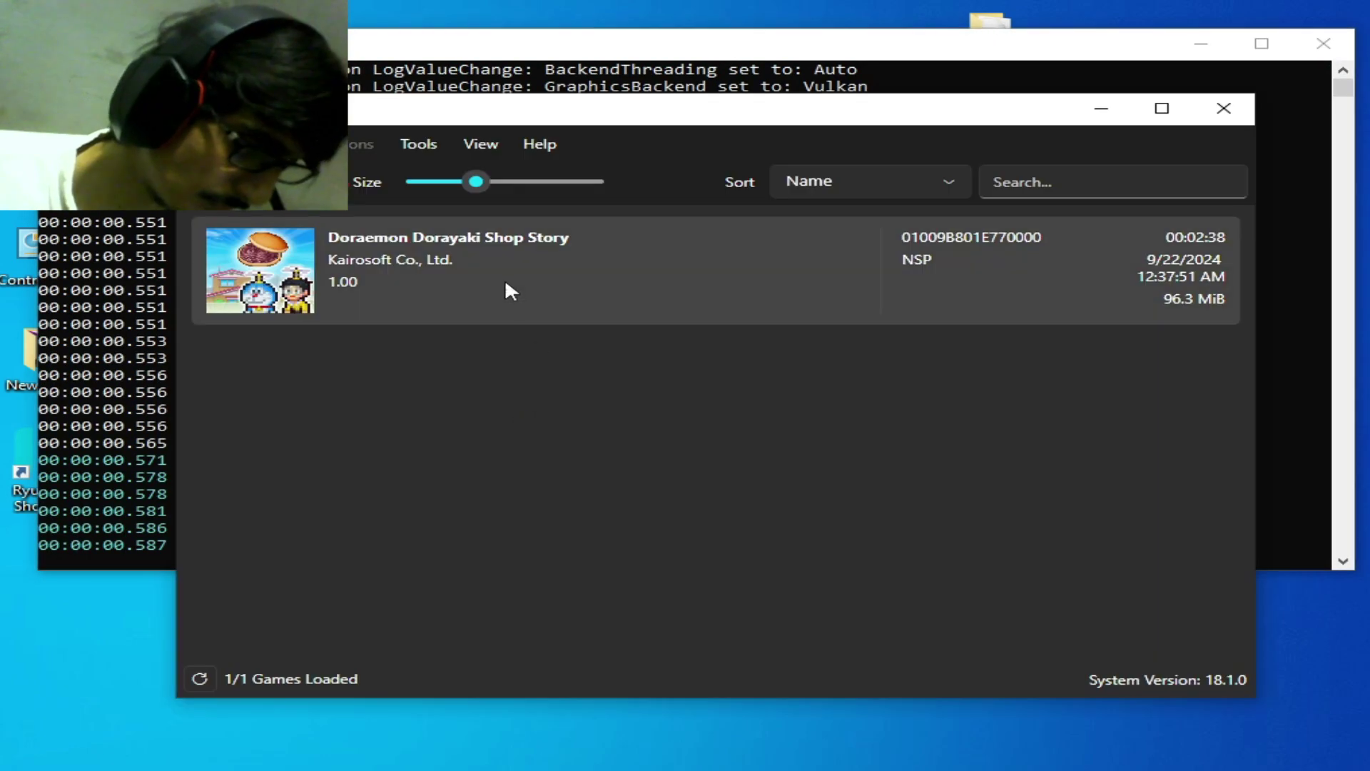
right_click(499, 266)
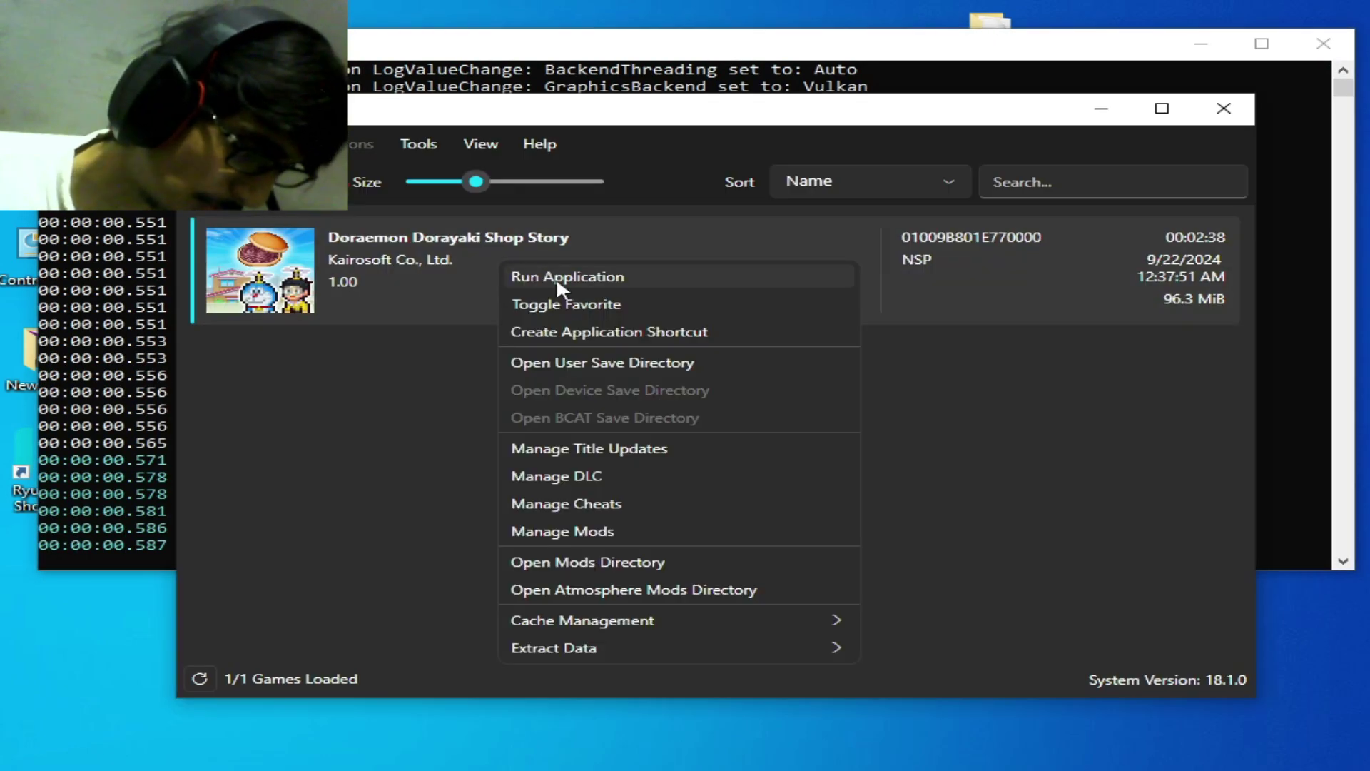
left_click(571, 331)
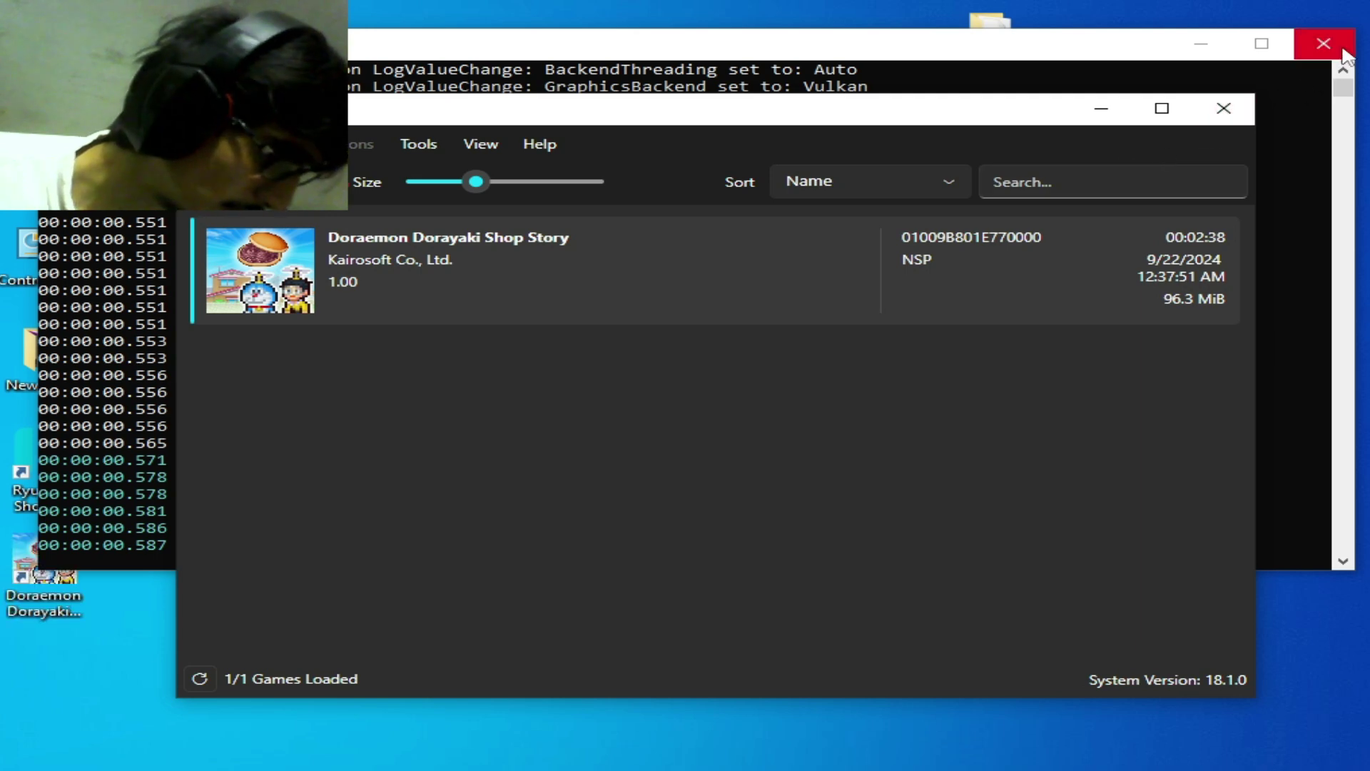
left_click(1324, 44)
Place the new Doraemon Dorayaki Shop Story shortcut mid-desktop and launch the game from it.
left_click_drag(63, 569, 661, 278)
right_click(658, 268)
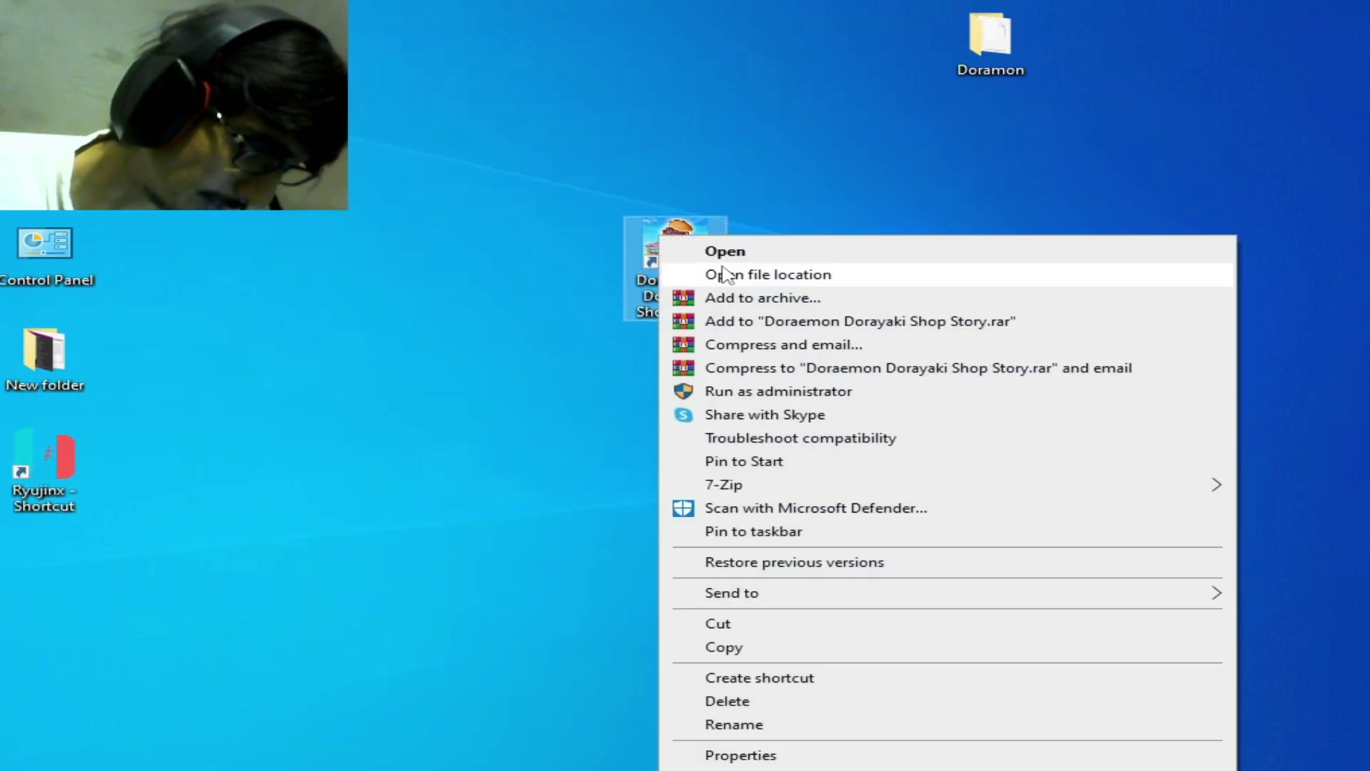
left_click(723, 252)
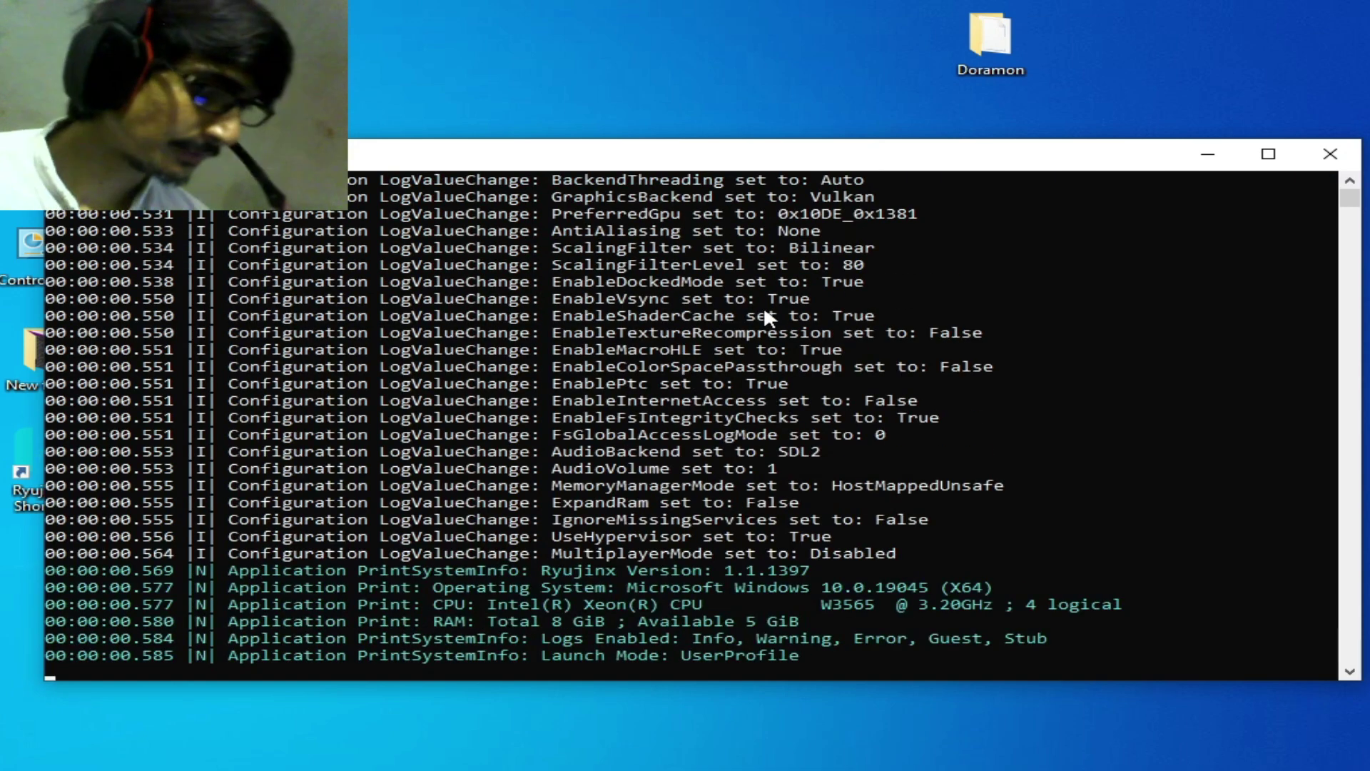